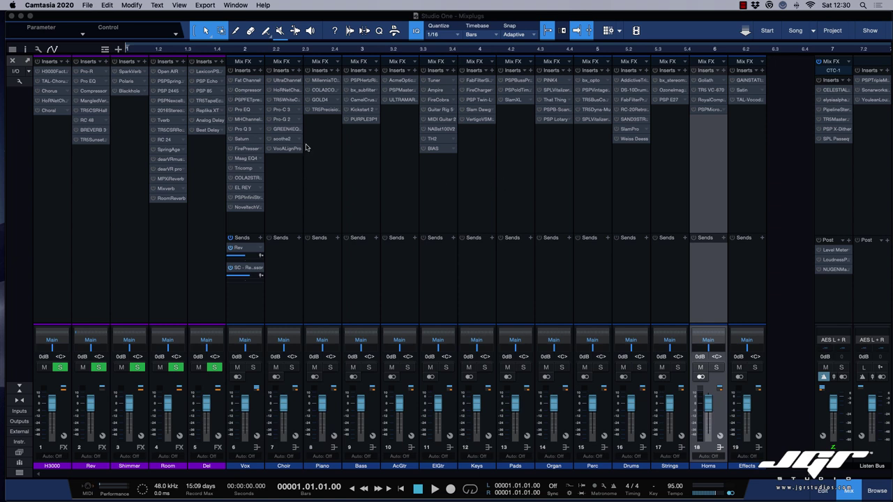
Open Fat Channel XT on the Vox channel with the Electric 1 preset and activate the plug-in.
{"action": "left_click", "coordinate": [491, 311]}
{"action": "mouse_move", "coordinate": [490, 324]}
{"action": "left_mouse_down"}
{"action": "mouse_move", "coordinate": [490, 299]}
{"action": "mouse_move", "coordinate": [490, 321]}
{"action": "left_mouse_up"}
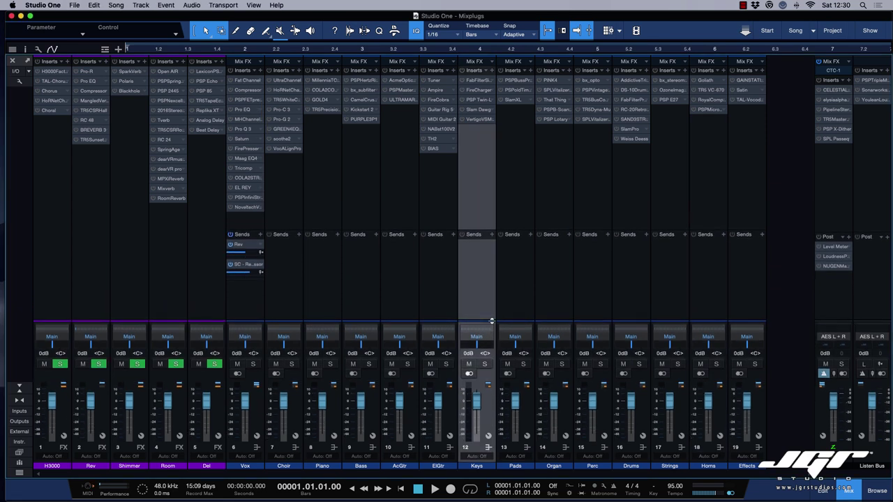
{"action": "left_click", "coordinate": [445, 258]}
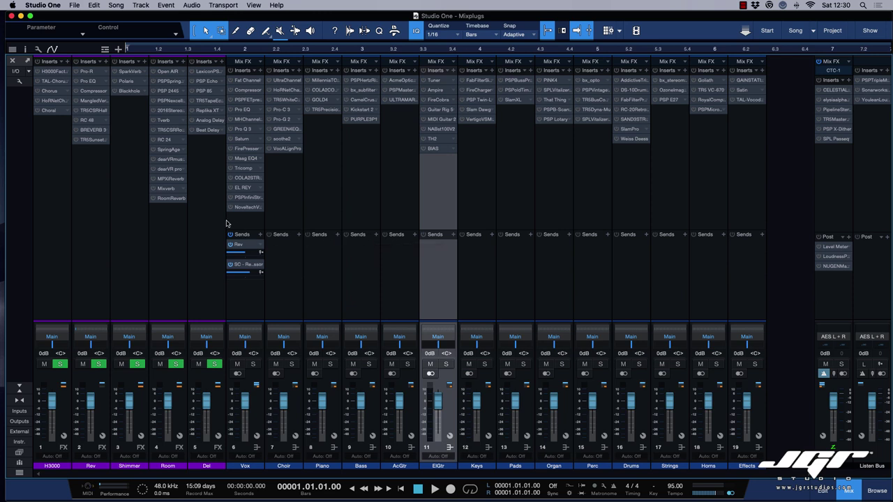
{"action": "left_click", "coordinate": [250, 222]}
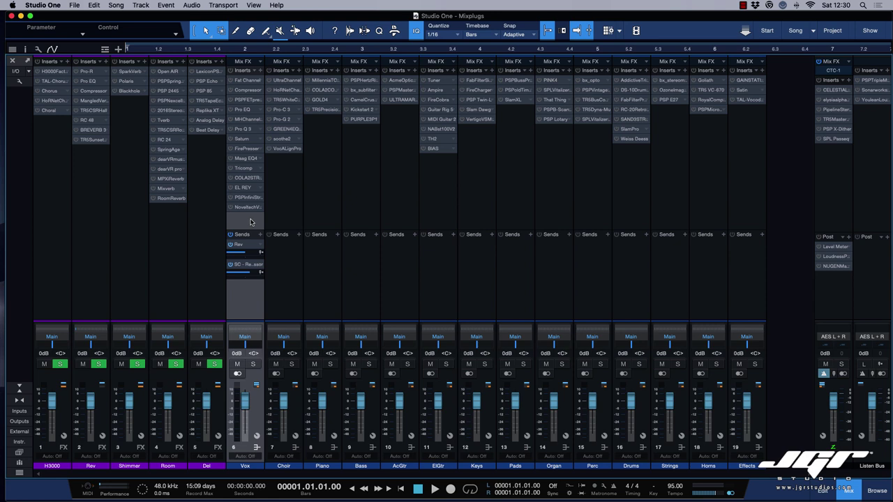
{"action": "left_click", "coordinate": [245, 83]}
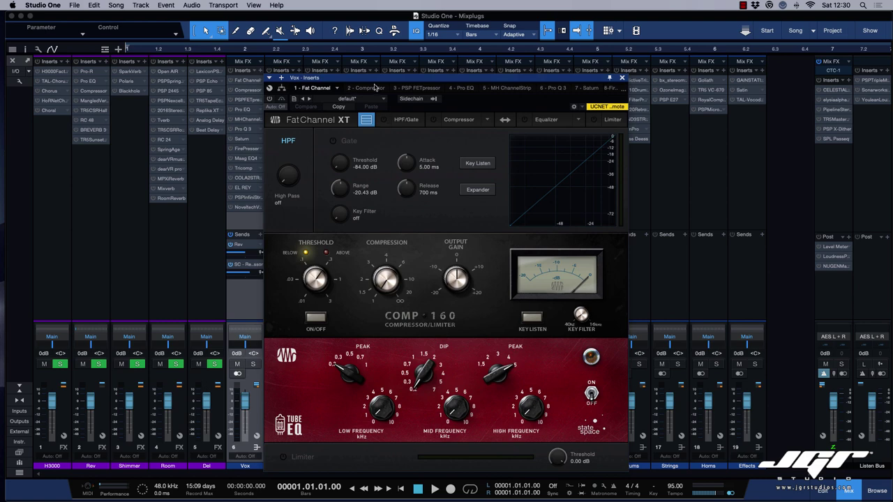
{"action": "left_click_drag", "start_coordinate": [375, 83], "coordinate": [427, 57]}
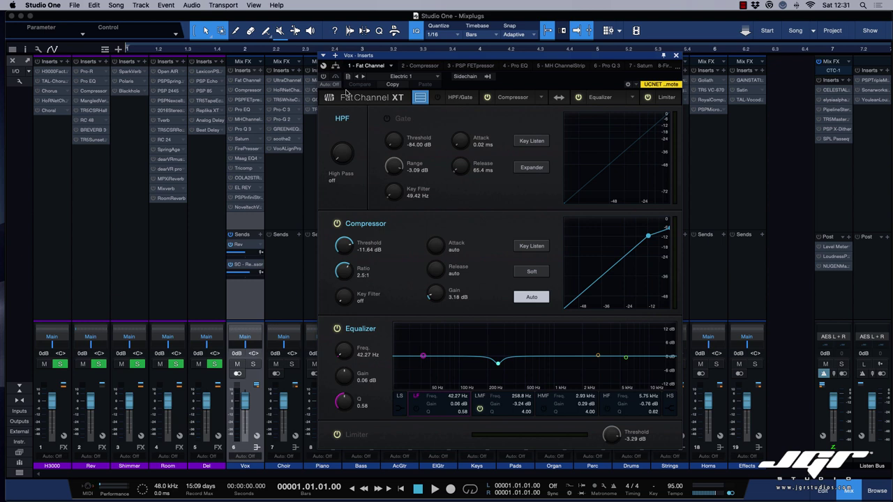
{"action": "left_click", "coordinate": [324, 76]}
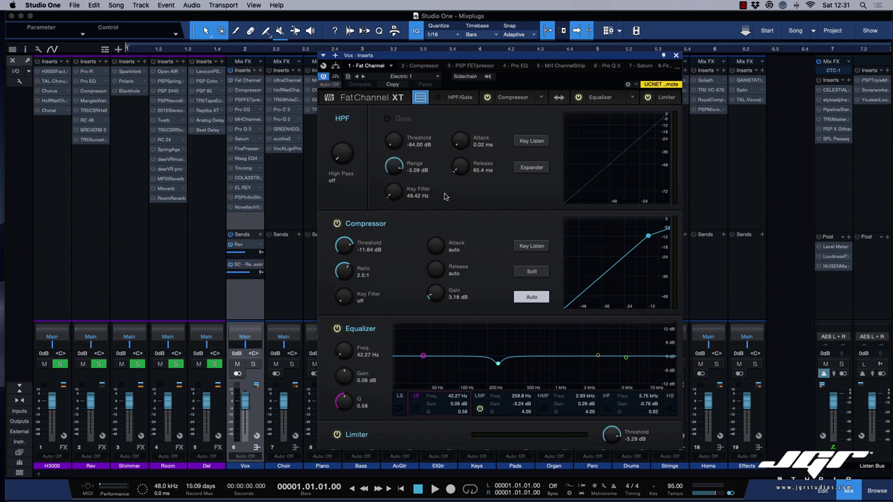
Browse Fat Channel's compressor models and load The Tube CB.
{"action": "left_click", "coordinate": [541, 101]}
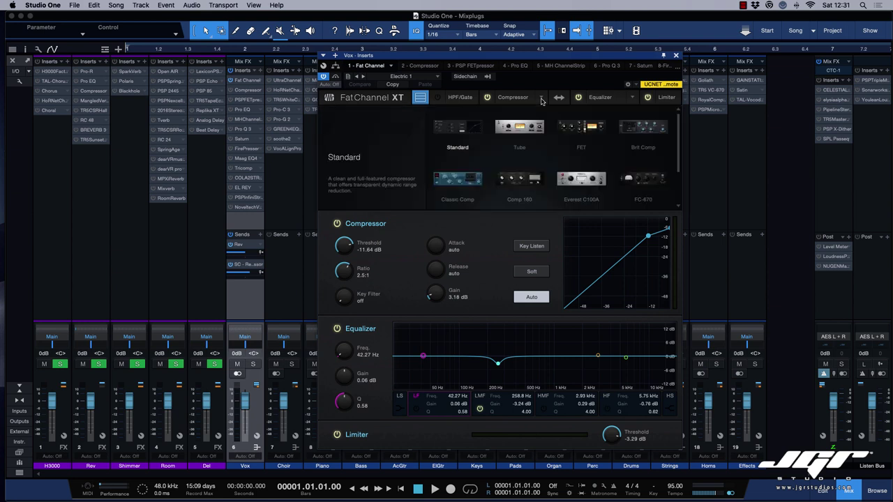
{"action": "scroll", "coordinate": [540, 158], "scroll_direction": "down", "scroll_amount": 2}
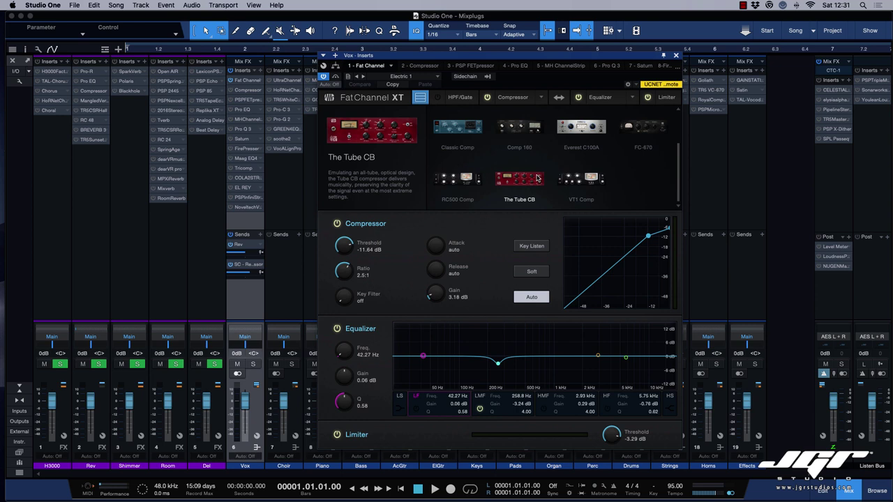
{"action": "scroll", "coordinate": [538, 179], "scroll_direction": "up", "scroll_amount": 2}
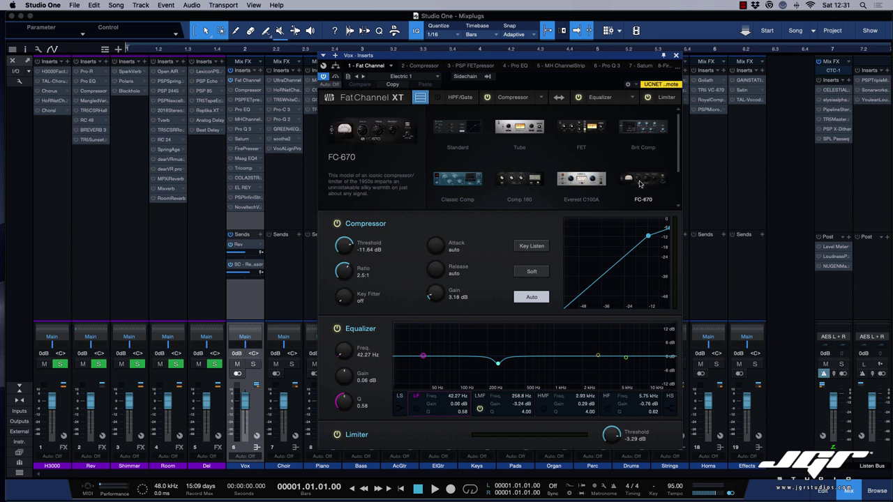
{"action": "scroll", "coordinate": [639, 183], "scroll_direction": "down", "scroll_amount": 2}
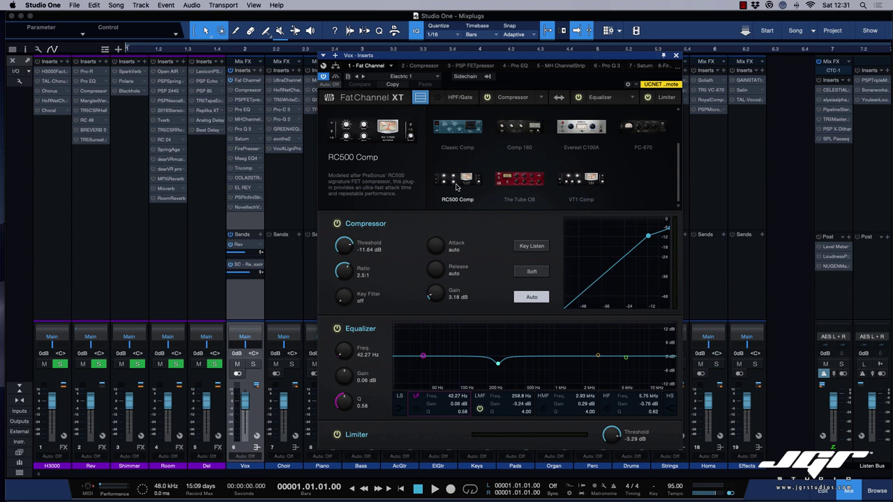
{"action": "left_click", "coordinate": [532, 181]}
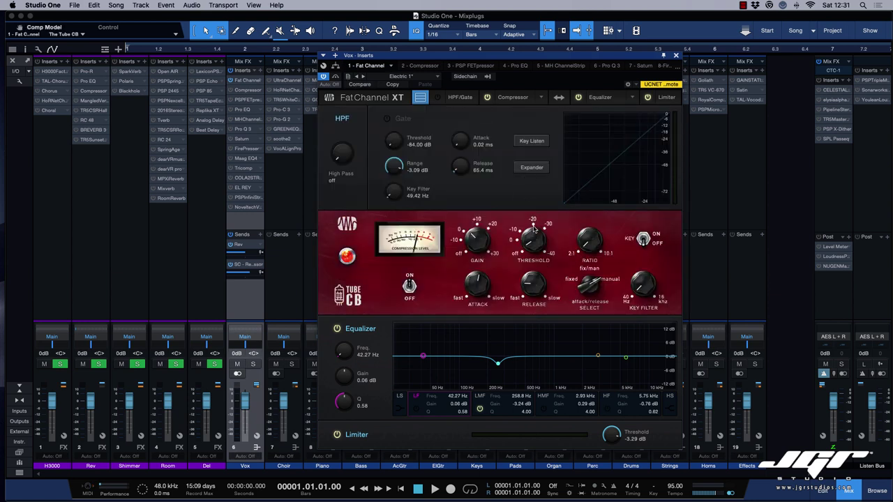
Swap Fat Channel's standard equalizer for The Tube EQ model.
{"action": "left_click", "coordinate": [632, 98]}
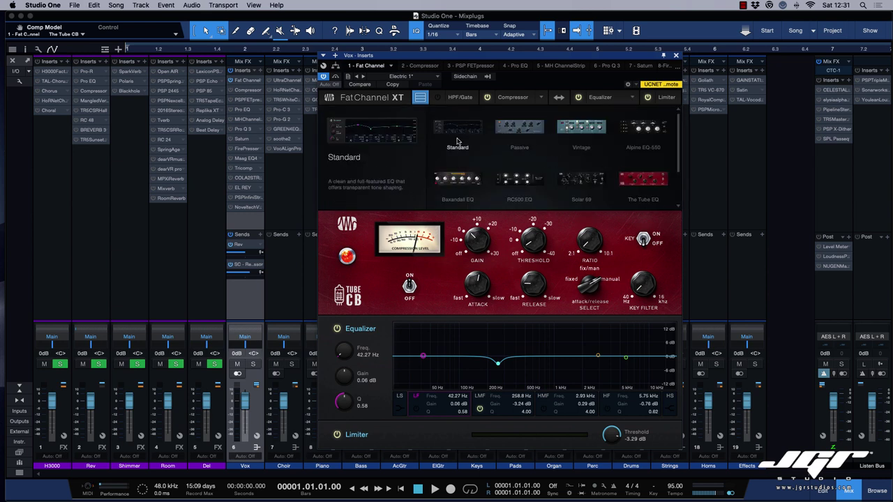
{"action": "scroll", "coordinate": [457, 142], "scroll_direction": "down", "scroll_amount": 2}
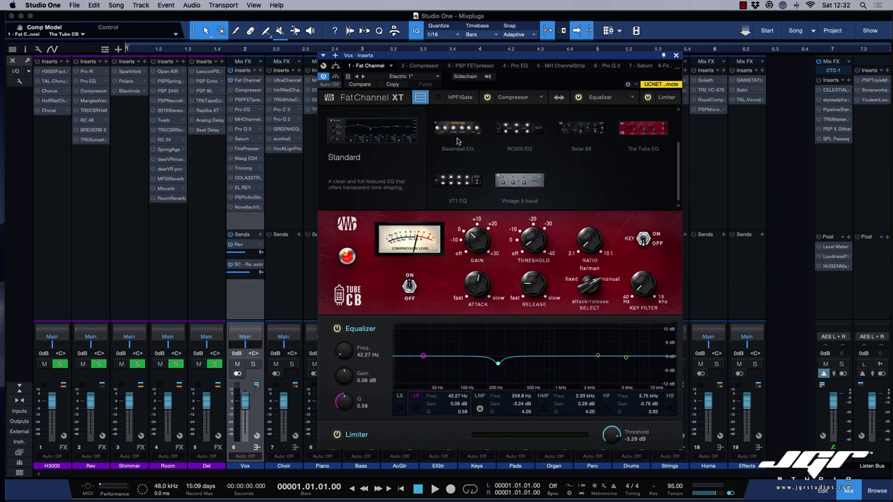
{"action": "left_click", "coordinate": [653, 137]}
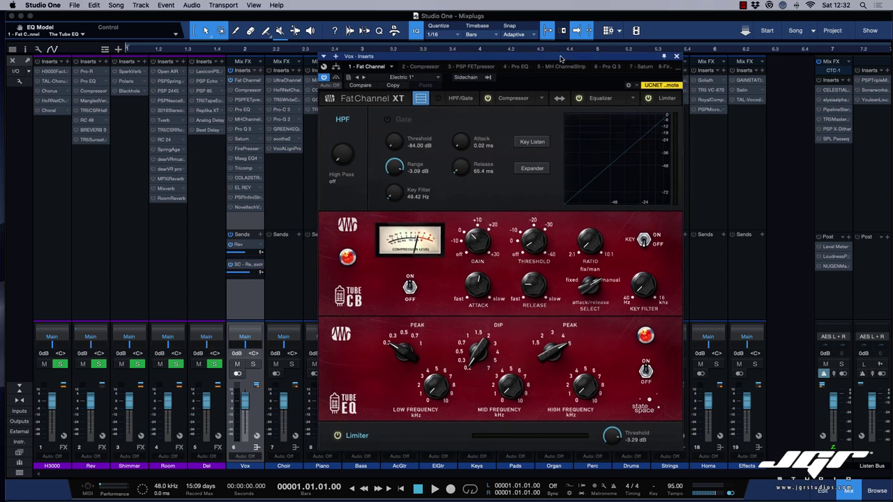
Enable the sidechain input of Fat Channel on the Vox channel.
{"action": "mouse_move", "coordinate": [559, 62]}
{"action": "left_mouse_down"}
{"action": "mouse_move", "coordinate": [524, 66]}
{"action": "mouse_move", "coordinate": [542, 65]}
{"action": "left_mouse_up"}
{"action": "left_click", "coordinate": [457, 83]}
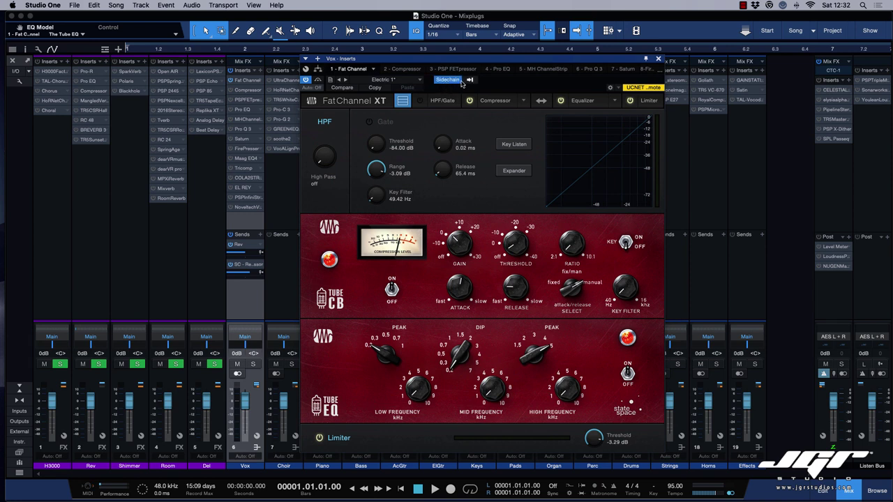
{"action": "left_click", "coordinate": [468, 82]}
{"action": "left_click", "coordinate": [511, 82]}
Collapse Fat Channel to its compressor section only, turn off the equalizer and limiter, and close the plug-in.
{"action": "left_click", "coordinate": [403, 100]}
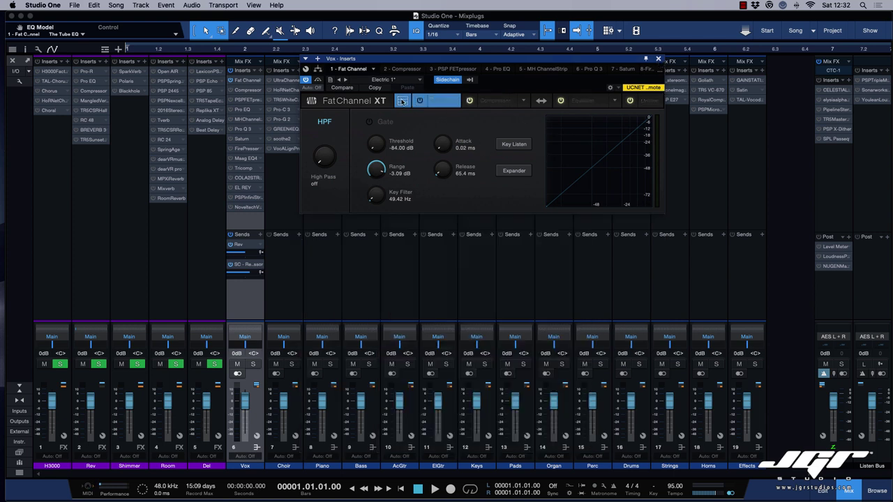
{"action": "left_click", "coordinate": [497, 100]}
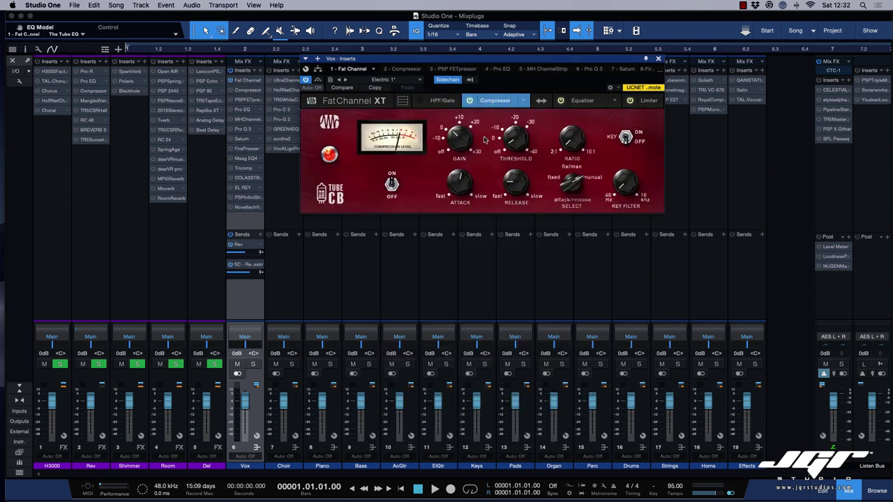
{"action": "left_click", "coordinate": [561, 101]}
{"action": "left_click", "coordinate": [631, 101]}
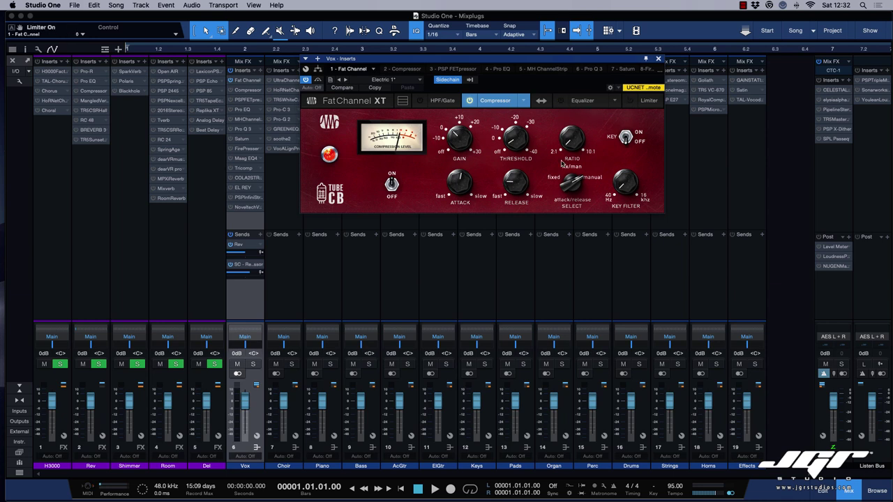
{"action": "left_click_drag", "start_coordinate": [559, 58], "coordinate": [614, 121]}
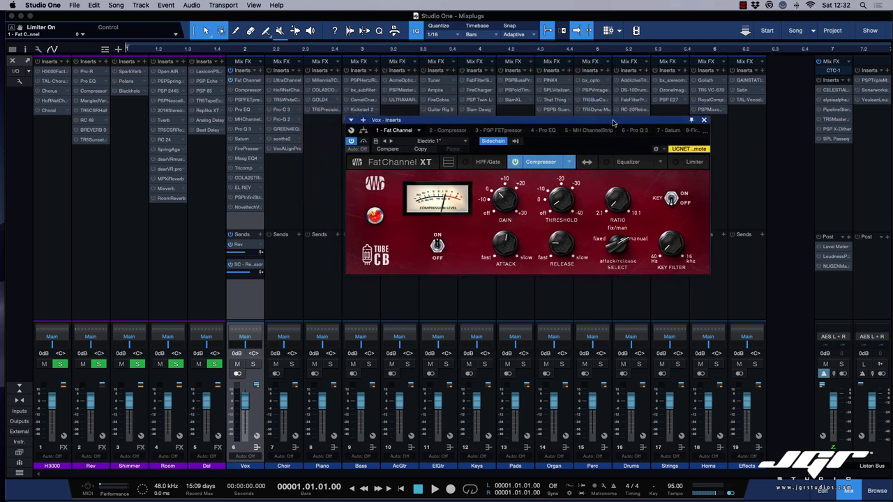
{"action": "left_click", "coordinate": [703, 121]}
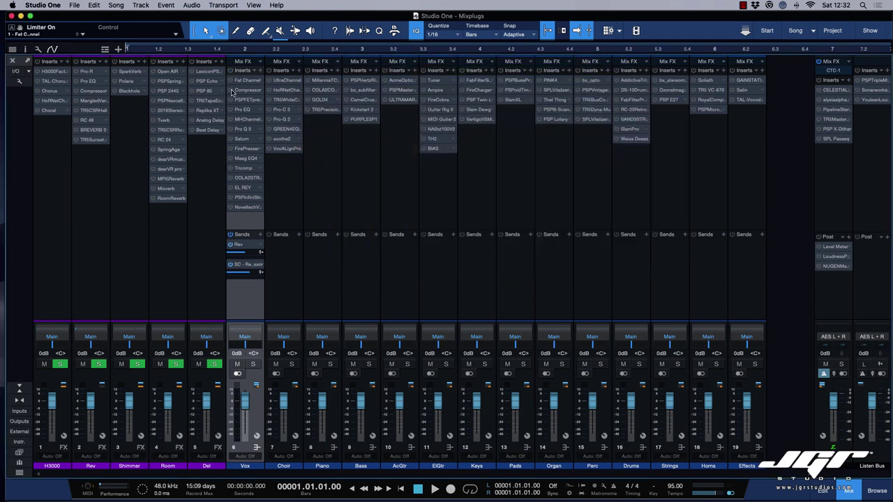
Examine the Compressor insert on the Vox channel, including its sidechain option, and close it.
{"action": "double_click", "coordinate": [245, 92]}
{"action": "left_click_drag", "start_coordinate": [437, 80], "coordinate": [483, 153]}
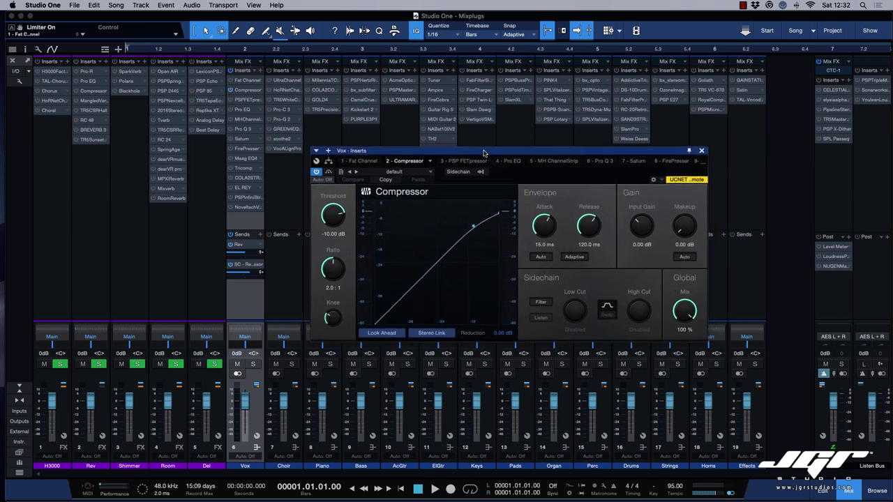
{"action": "left_click", "coordinate": [458, 173]}
{"action": "left_click", "coordinate": [457, 174]}
{"action": "left_click", "coordinate": [457, 174]}
{"action": "left_click", "coordinate": [458, 173]}
{"action": "left_click_drag", "start_coordinate": [491, 150], "coordinate": [488, 162]}
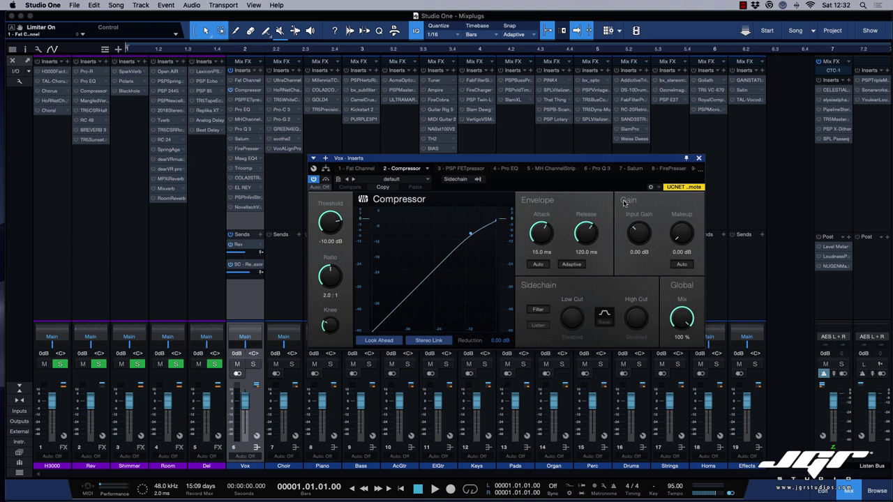
{"action": "left_click_drag", "start_coordinate": [604, 160], "coordinate": [565, 162]}
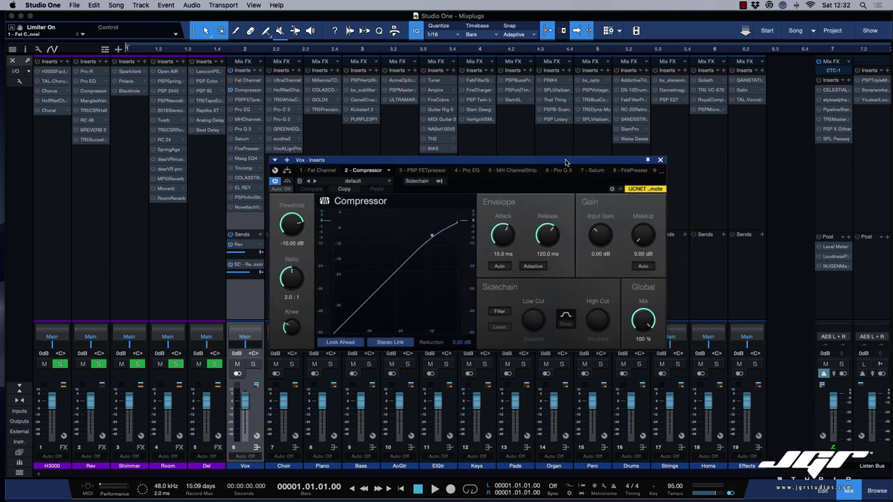
{"action": "left_click", "coordinate": [660, 160]}
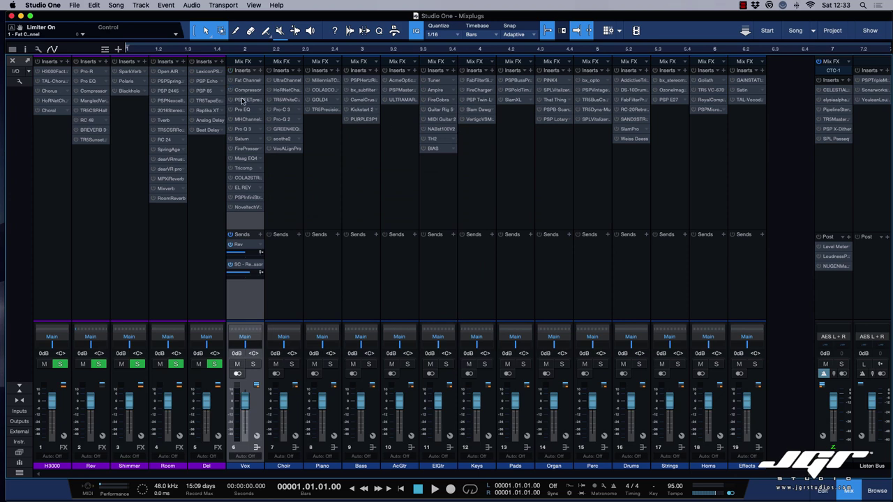
Examine the controls of the PSP FETpressor insert on the Vox channel and close it.
{"action": "left_click", "coordinate": [242, 100]}
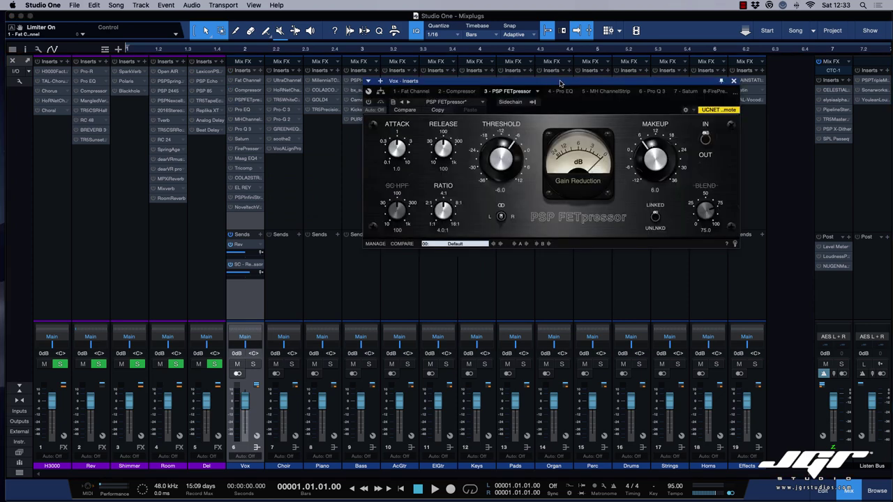
{"action": "left_click_drag", "start_coordinate": [561, 84], "coordinate": [503, 161]}
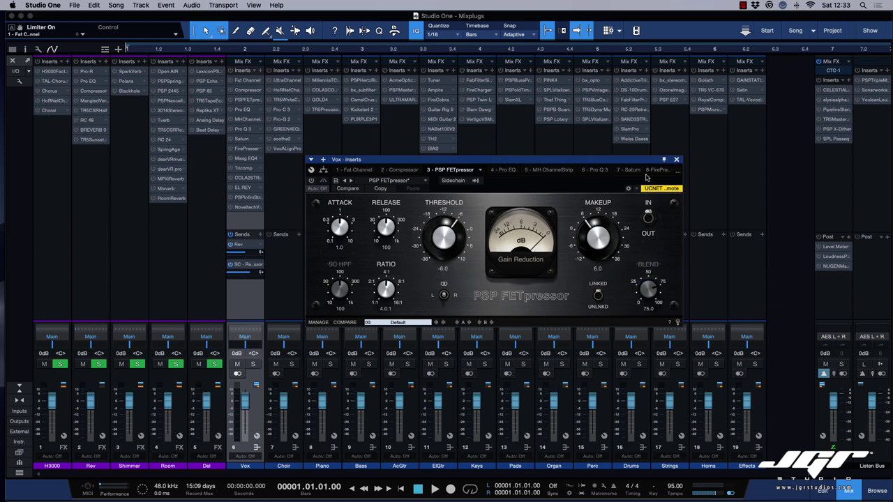
{"action": "left_click", "coordinate": [676, 159]}
Examine the bands and controls of the Pro EQ insert on the Vox channel and close it.
{"action": "left_click", "coordinate": [242, 109]}
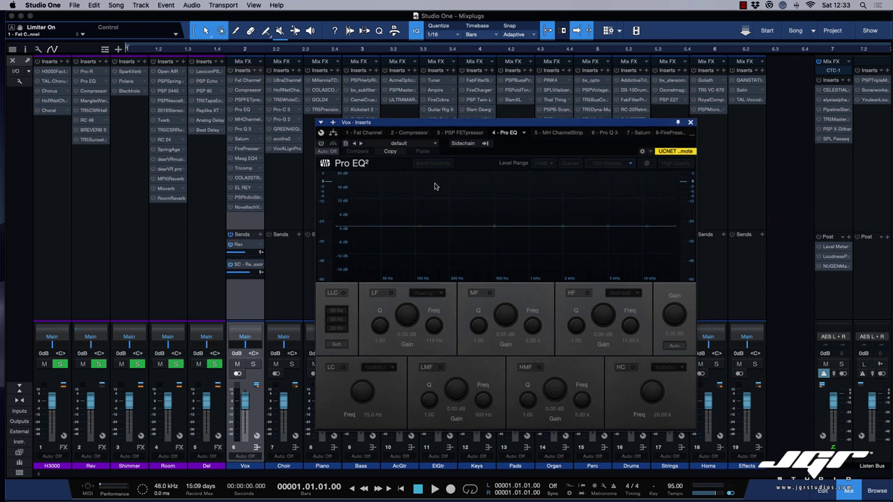
{"action": "left_click_drag", "start_coordinate": [408, 125], "coordinate": [402, 127]}
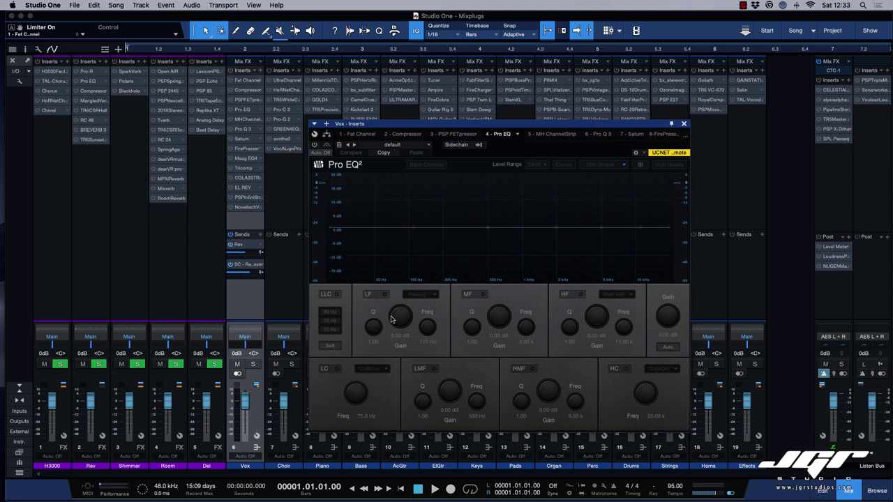
{"action": "left_click", "coordinate": [684, 124]}
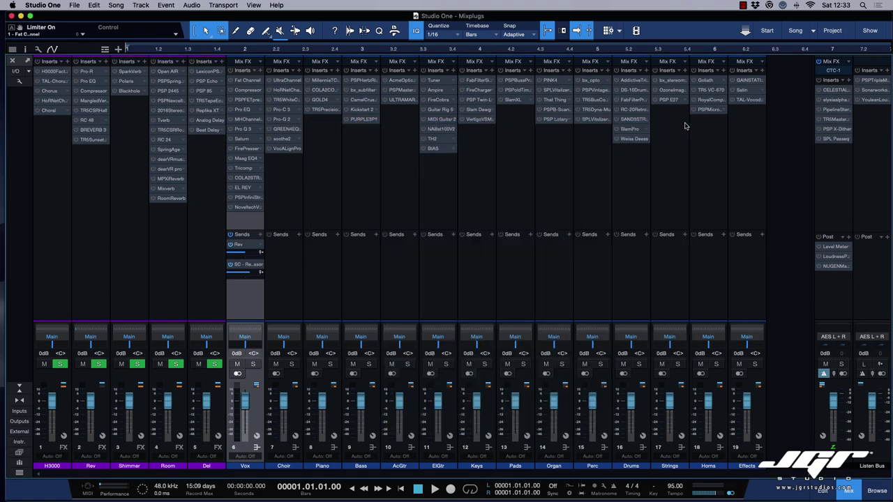
In the Vox channel's MH ChannelStrip, dip the gate sidechain about 3.3 dB at 942 Hz and the compressor sidechain about 9.5 dB at 209 Hz.
{"action": "left_click", "coordinate": [244, 120]}
{"action": "left_click_drag", "start_coordinate": [341, 82], "coordinate": [342, 102]}
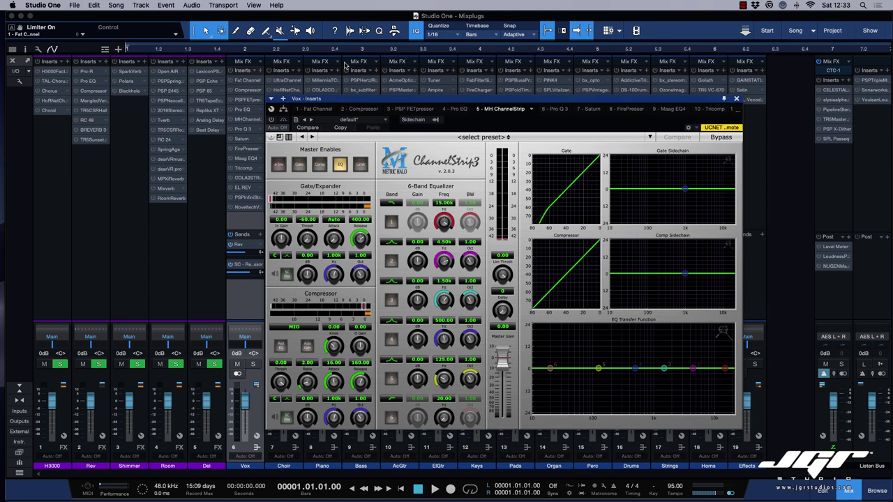
{"action": "mouse_move", "coordinate": [393, 99]}
{"action": "left_mouse_down"}
{"action": "mouse_move", "coordinate": [402, 97]}
{"action": "mouse_move", "coordinate": [393, 100]}
{"action": "left_mouse_up"}
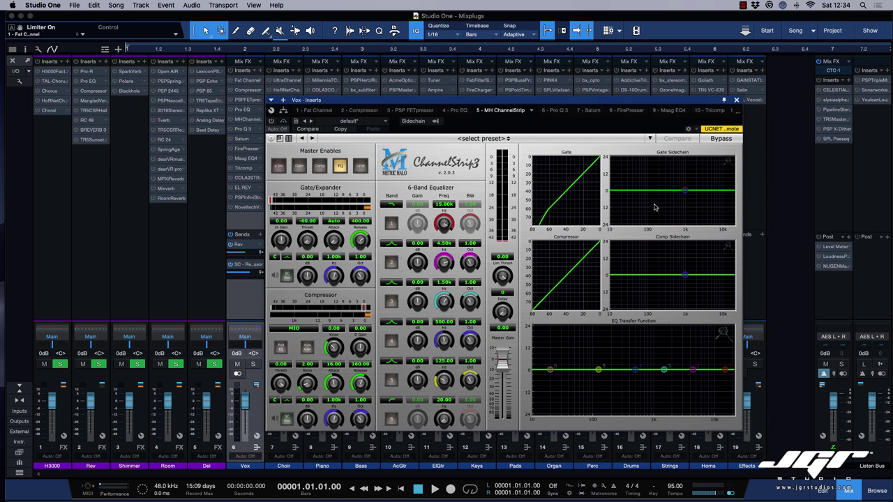
{"action": "left_click_drag", "start_coordinate": [685, 268], "coordinate": [661, 291]}
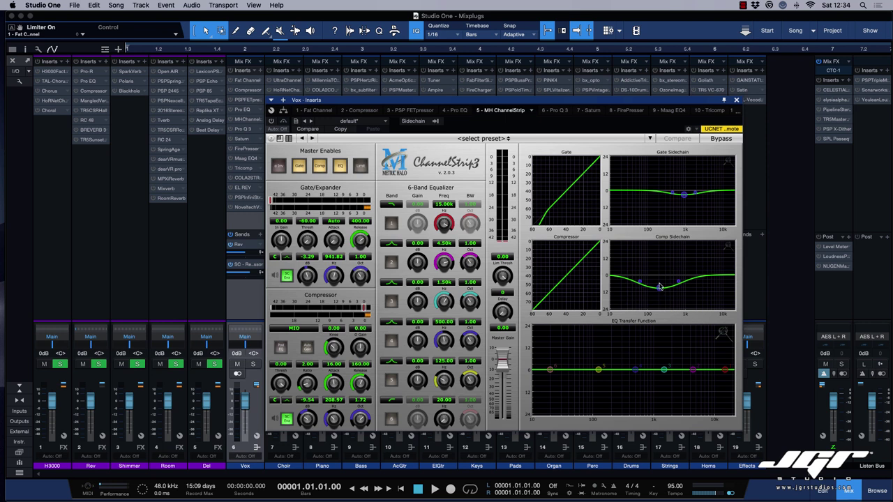
In the EQ, boost about 4 dB at 1.08 kHz, 2.5 dB at 5.11 kHz and 3.3 dB at 65 Hz, and cut above 13 kHz.
{"action": "left_click_drag", "start_coordinate": [663, 370], "coordinate": [667, 364]}
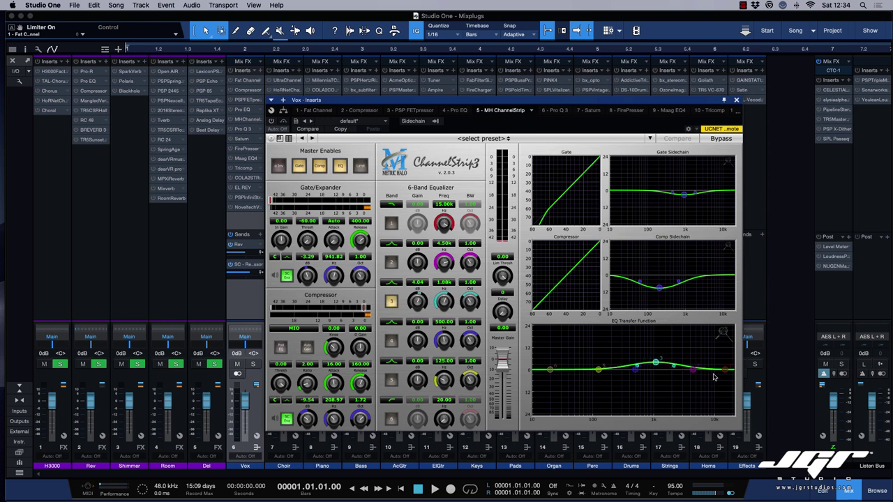
{"action": "left_click_drag", "start_coordinate": [725, 370], "coordinate": [697, 364]}
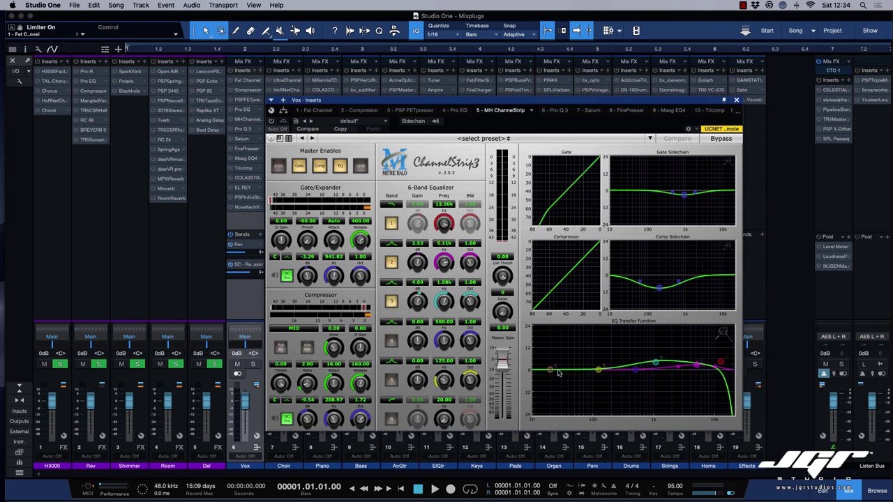
{"action": "left_click_drag", "start_coordinate": [599, 370], "coordinate": [580, 365]}
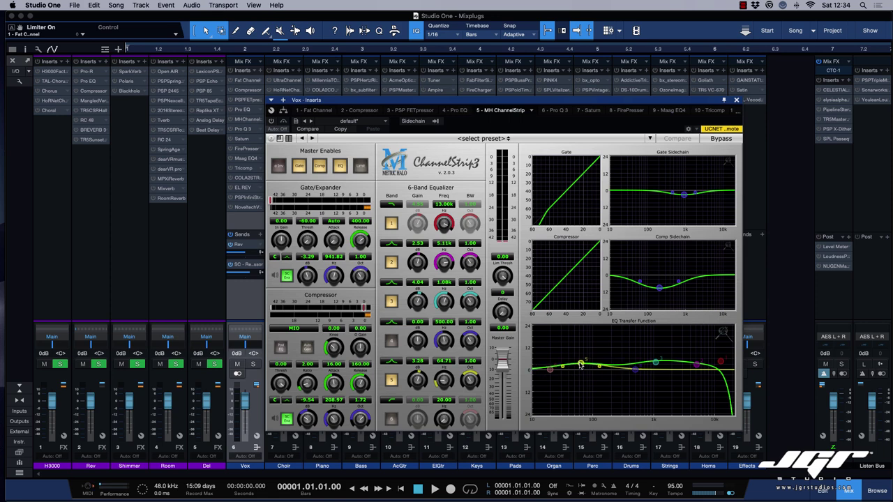
Close the MH ChannelStrip and, in the Vox channel's Pro-Q 3, add a low-shelf cut near 30 Hz and a 1.46 dB bell boost at 405 Hz.
{"action": "left_click", "coordinate": [736, 102]}
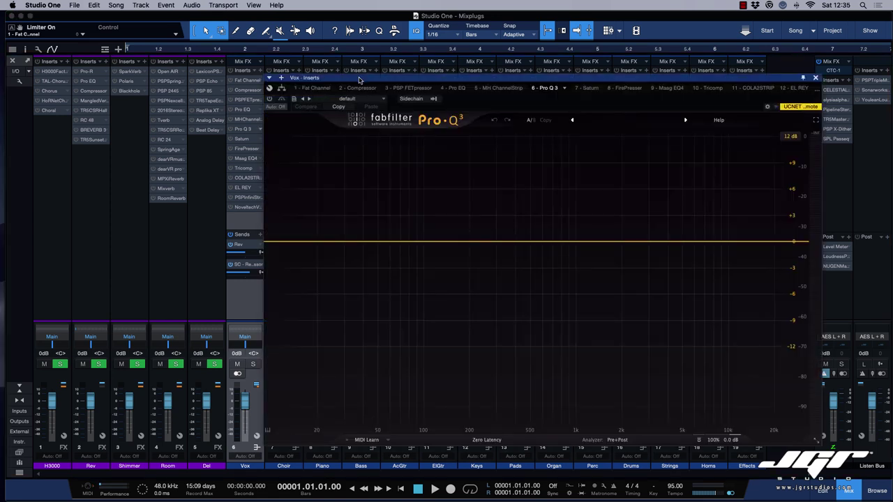
{"action": "mouse_move", "coordinate": [361, 79]}
{"action": "left_mouse_down"}
{"action": "mouse_move", "coordinate": [405, 72]}
{"action": "mouse_move", "coordinate": [362, 68]}
{"action": "left_mouse_up"}
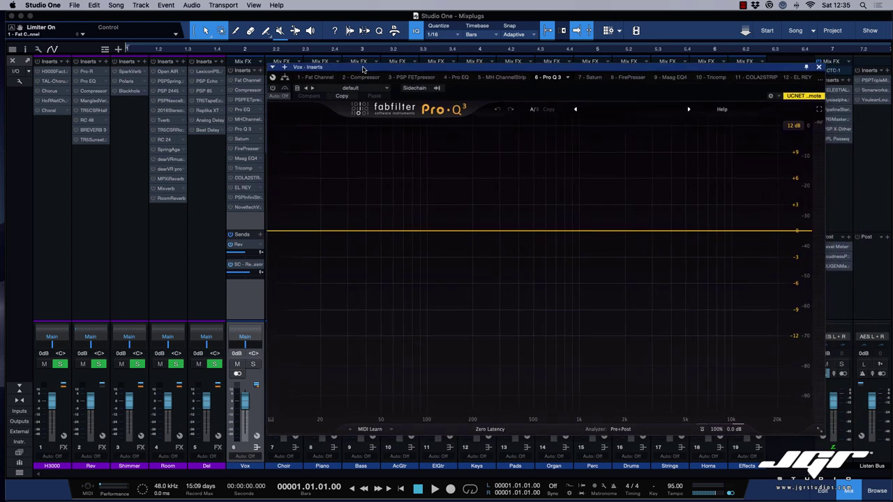
{"action": "left_click", "coordinate": [346, 232]}
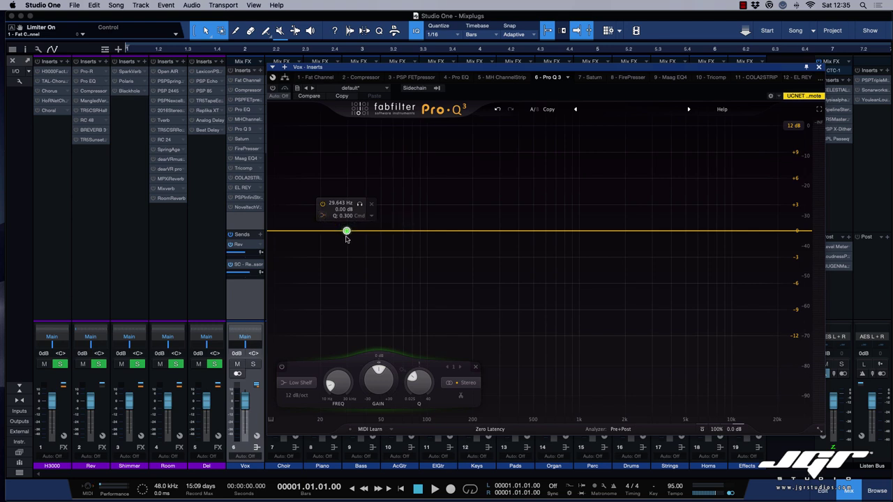
{"action": "left_click_drag", "start_coordinate": [346, 232], "coordinate": [345, 247]}
{"action": "left_click_drag", "start_coordinate": [518, 233], "coordinate": [519, 219]}
Add a third bell band in Pro-Q 3, set its stereo placement to Side, and boost it about 3.1 dB at 1.9 kHz.
{"action": "left_click", "coordinate": [611, 231]}
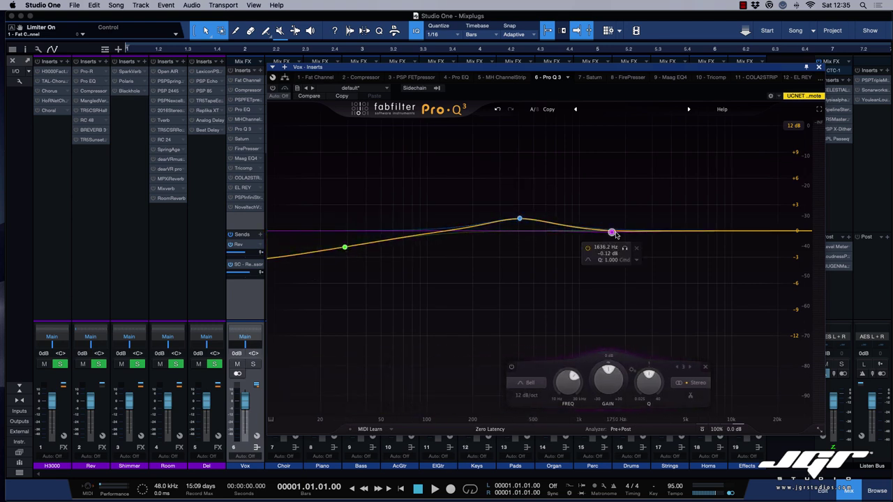
{"action": "right_click", "coordinate": [612, 233]}
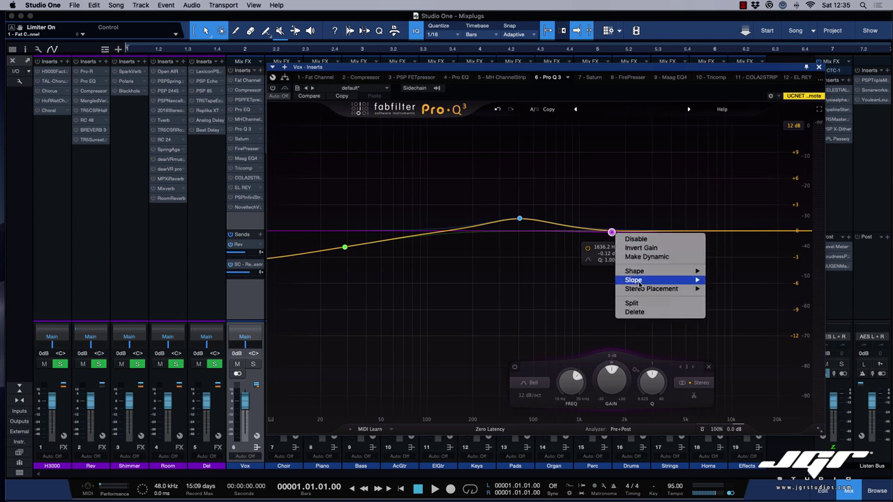
{"action": "mouse_move", "coordinate": [647, 291]}
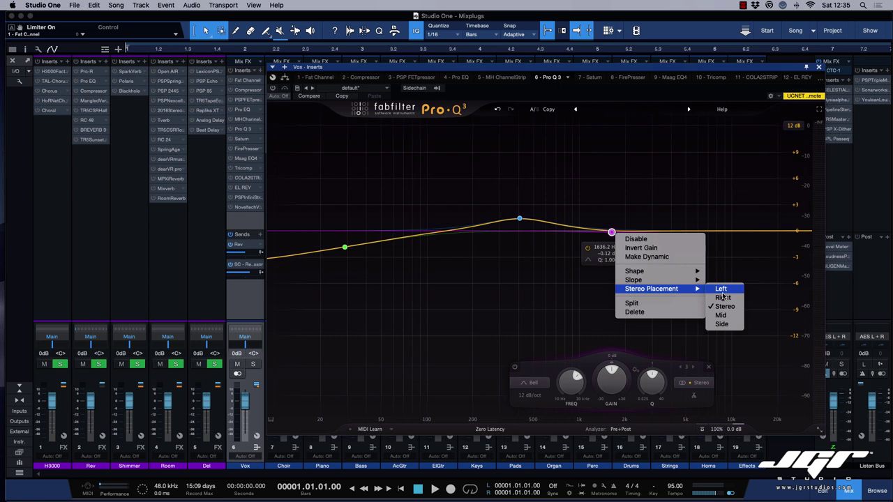
{"action": "left_click", "coordinate": [722, 324]}
{"action": "left_click_drag", "start_coordinate": [611, 232], "coordinate": [624, 206]}
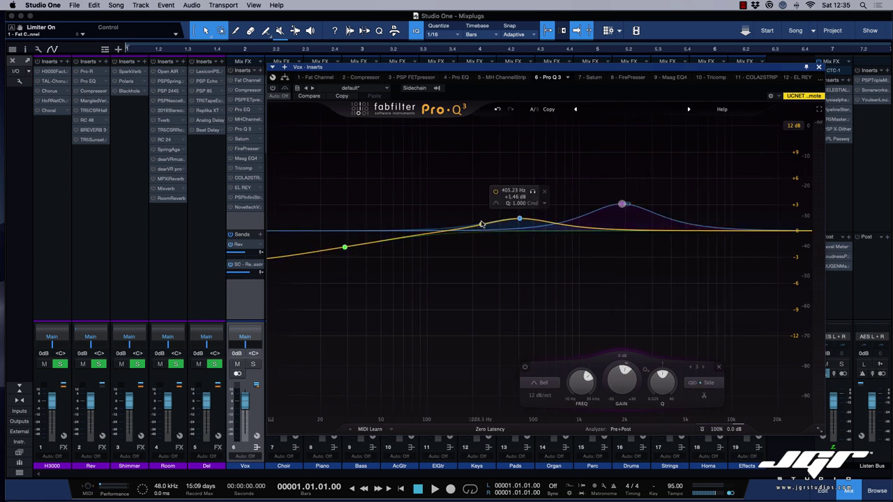
Turn the 405 Hz band into a dynamic cut of about 0.7 dB at 302 Hz and reduce the Side band to a slight boost near 3 kHz.
{"action": "left_click", "coordinate": [517, 221]}
{"action": "left_click_drag", "start_coordinate": [517, 222], "coordinate": [507, 240]}
{"action": "right_click", "coordinate": [509, 240]}
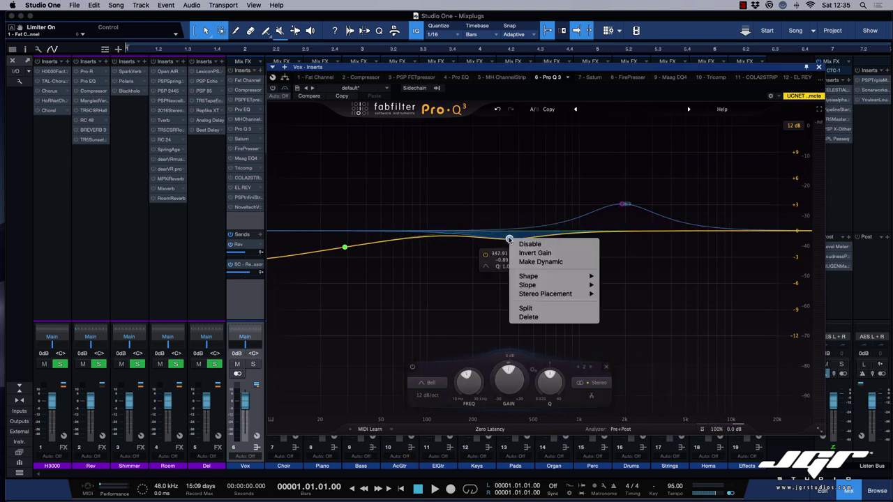
{"action": "left_click", "coordinate": [540, 261]}
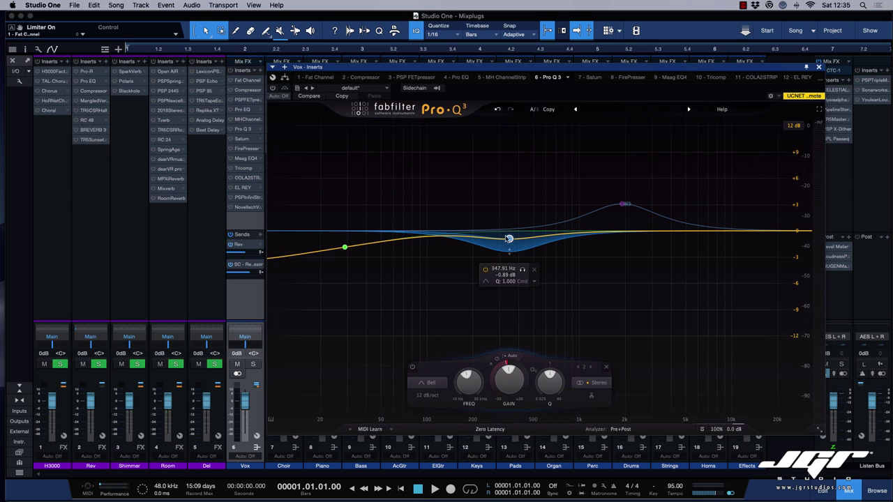
{"action": "left_click_drag", "start_coordinate": [510, 240], "coordinate": [499, 241]}
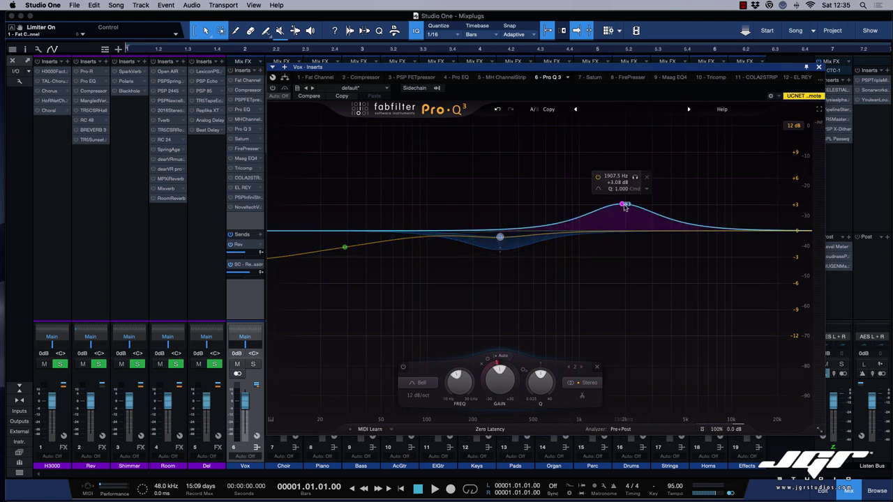
{"action": "left_click_drag", "start_coordinate": [626, 207], "coordinate": [658, 227]}
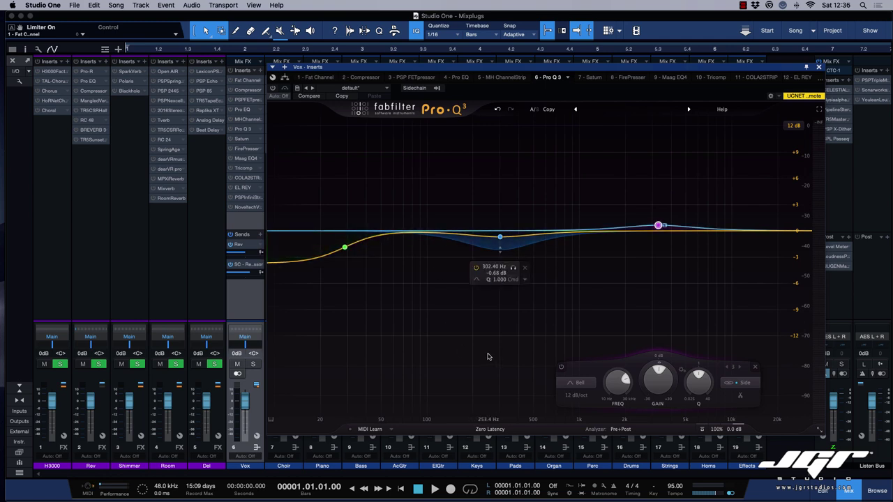
Switch Pro-Q 3's processing mode to Linear Phase, try Maximum resolution, and settle on High.
{"action": "left_click", "coordinate": [495, 429]}
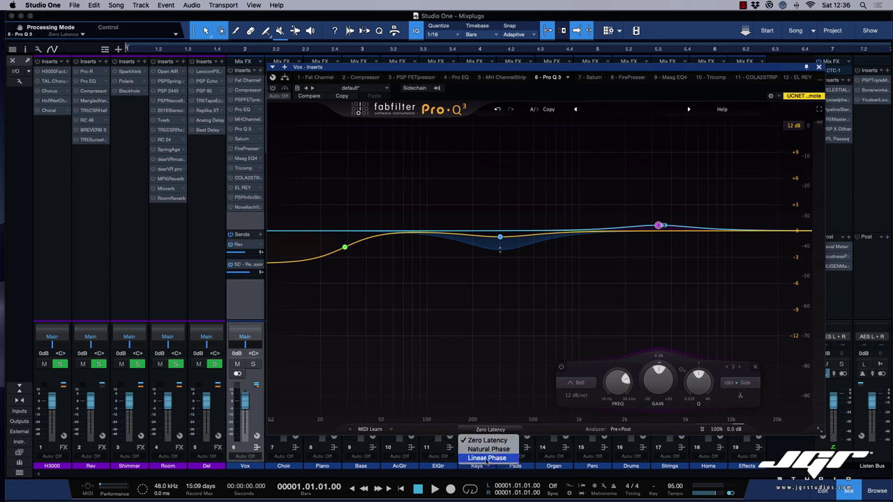
{"action": "left_click", "coordinate": [496, 459]}
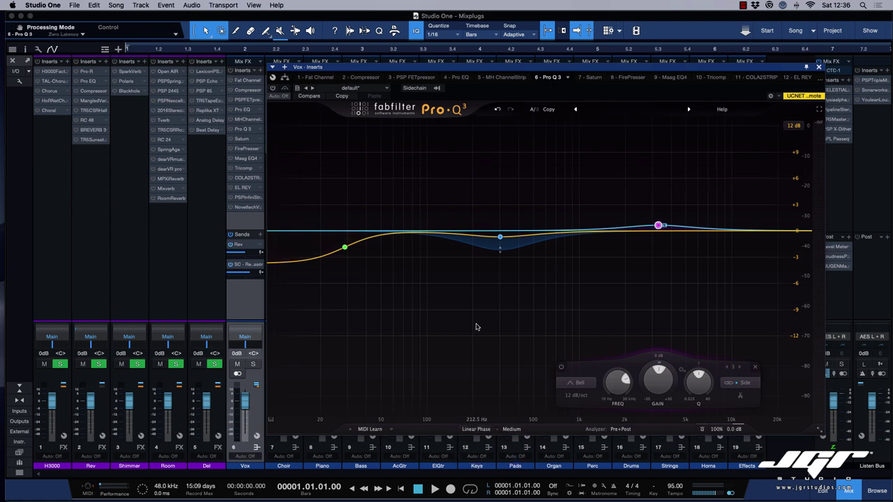
{"action": "left_click", "coordinate": [512, 430]}
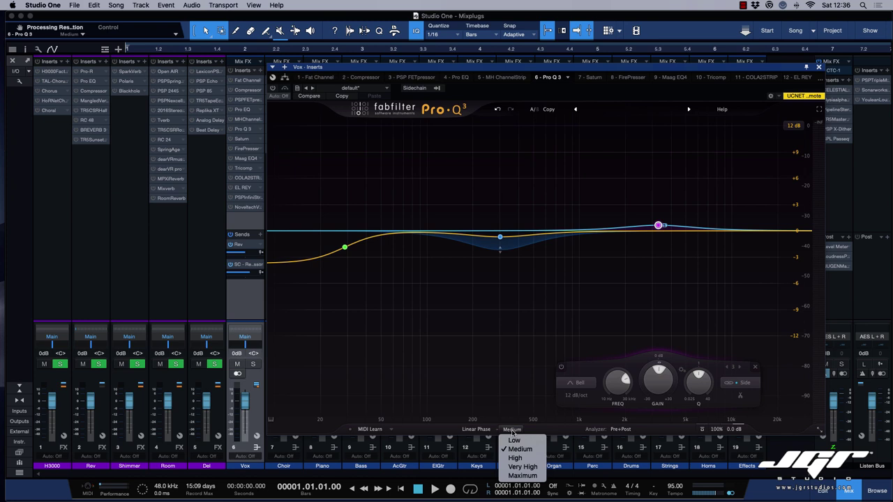
{"action": "left_click", "coordinate": [530, 476]}
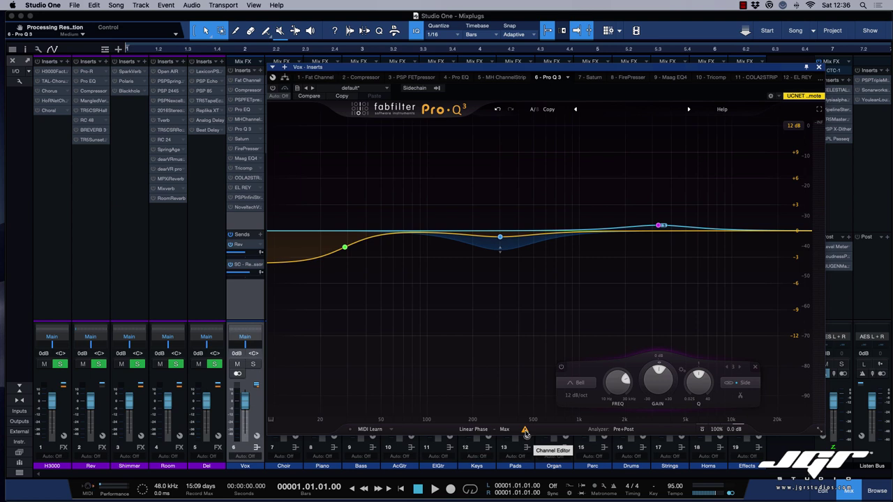
{"action": "left_click", "coordinate": [501, 430]}
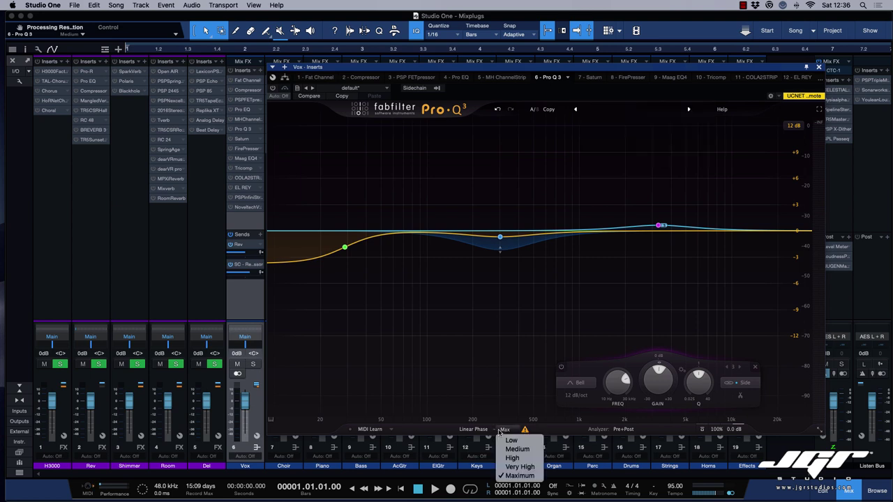
{"action": "left_click", "coordinate": [513, 458]}
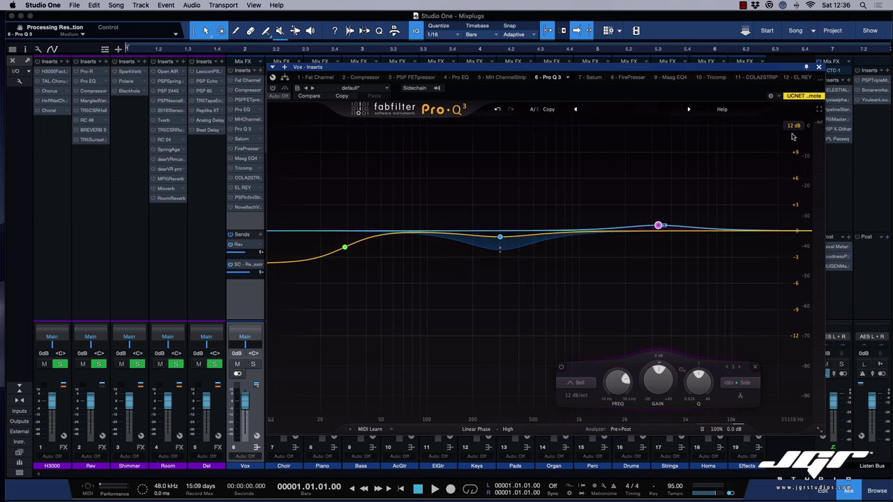
Open the Saturn insert on the Vox channel, examine its saturation controls, and close it.
{"action": "left_click", "coordinate": [241, 139]}
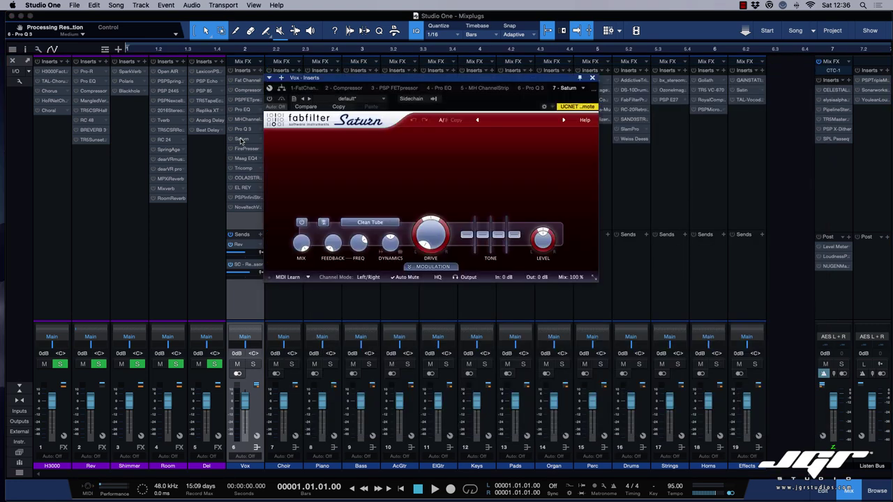
{"action": "left_click_drag", "start_coordinate": [334, 78], "coordinate": [383, 153]}
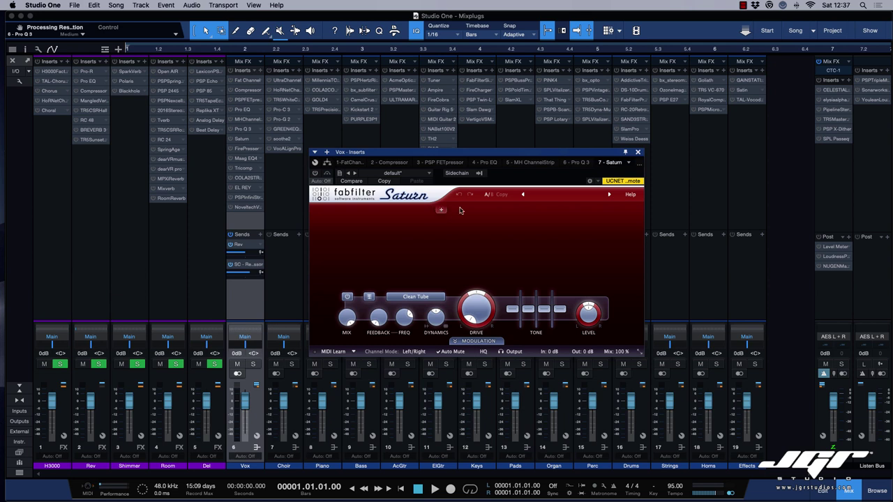
{"action": "left_click", "coordinate": [638, 152]}
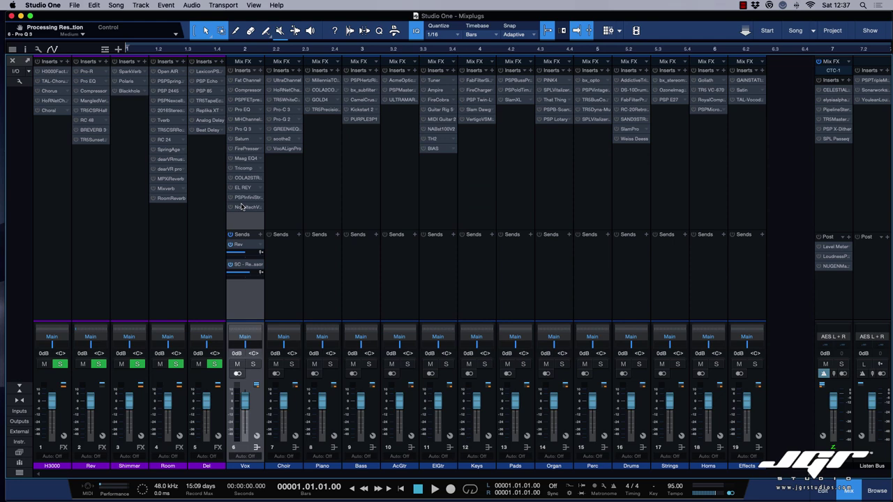
Open the FirePresser insert on the Vox channel, examine its compressor blending pad and detector controls, and close it.
{"action": "left_click", "coordinate": [244, 150]}
{"action": "left_click_drag", "start_coordinate": [340, 83], "coordinate": [451, 111]}
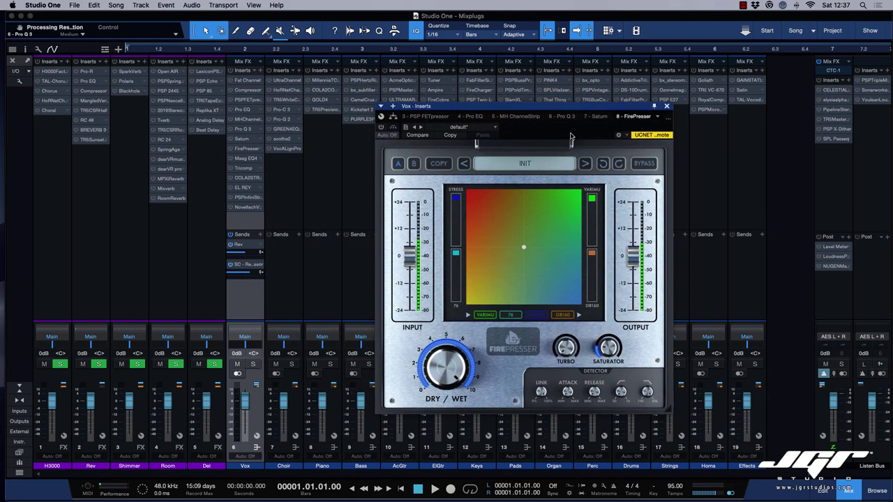
{"action": "left_click", "coordinate": [666, 106]}
Open the Maag EQ4 insert on the Vox channel, examine its bands and Air controls, and close it.
{"action": "left_click", "coordinate": [244, 158]}
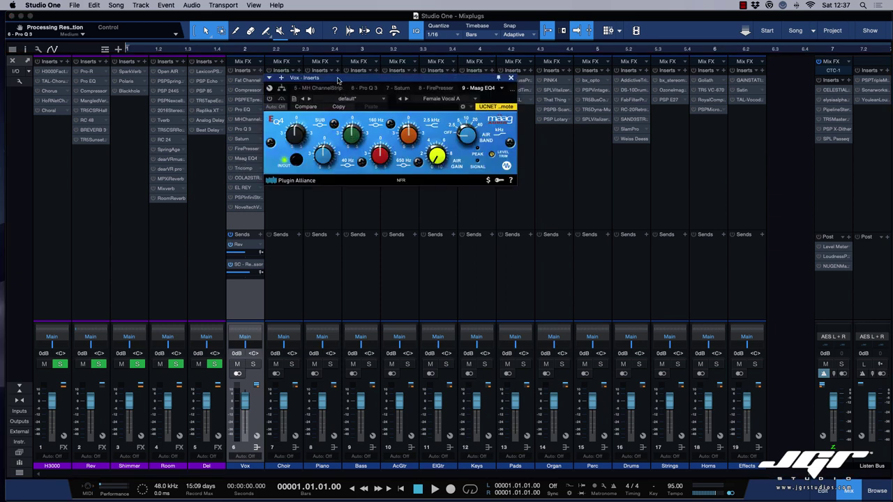
{"action": "left_click_drag", "start_coordinate": [338, 80], "coordinate": [429, 136]}
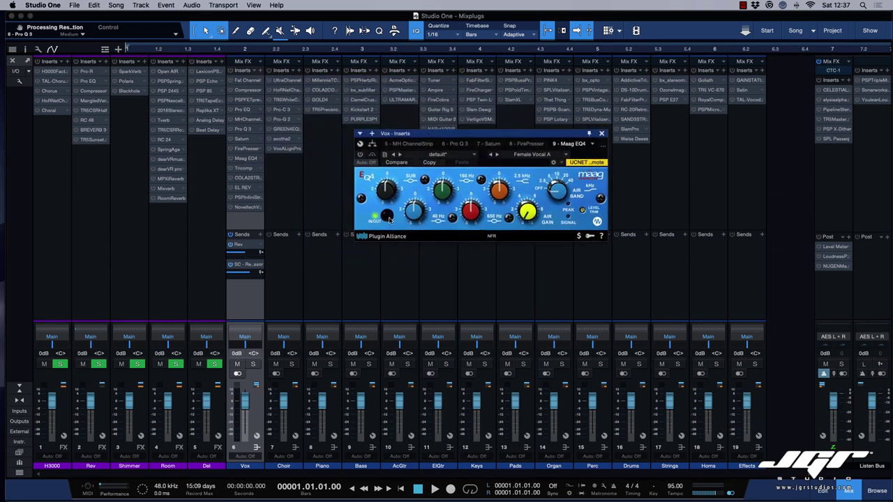
{"action": "left_click", "coordinate": [603, 134]}
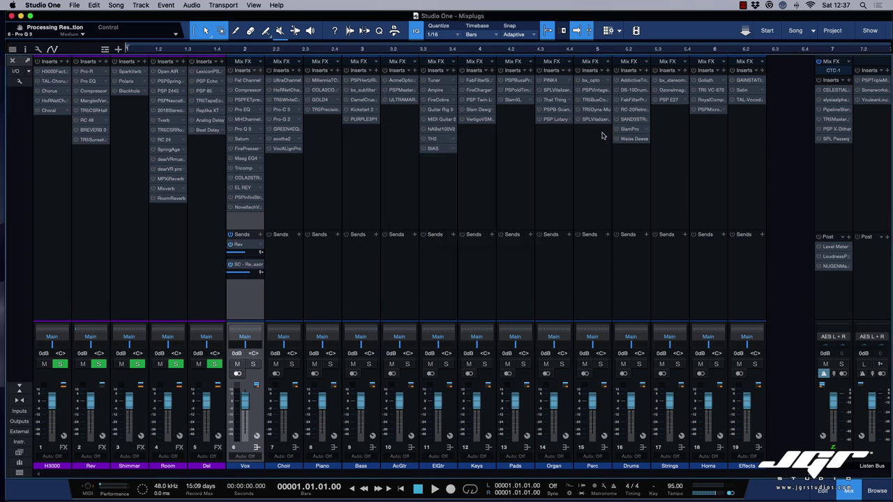
Open the Tricomp insert on the Vox channel, examine its compression and saturation controls, and close it.
{"action": "double_click", "coordinate": [243, 170]}
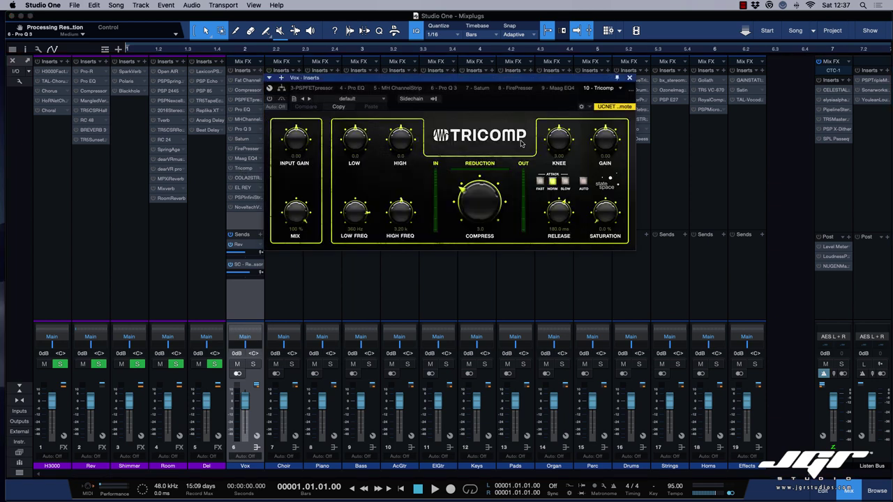
{"action": "left_click_drag", "start_coordinate": [416, 78], "coordinate": [427, 163]}
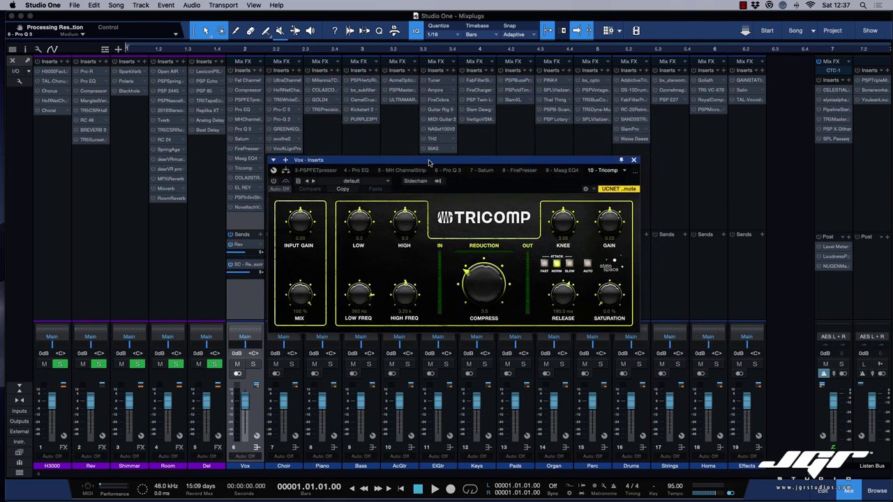
{"action": "left_click", "coordinate": [634, 161]}
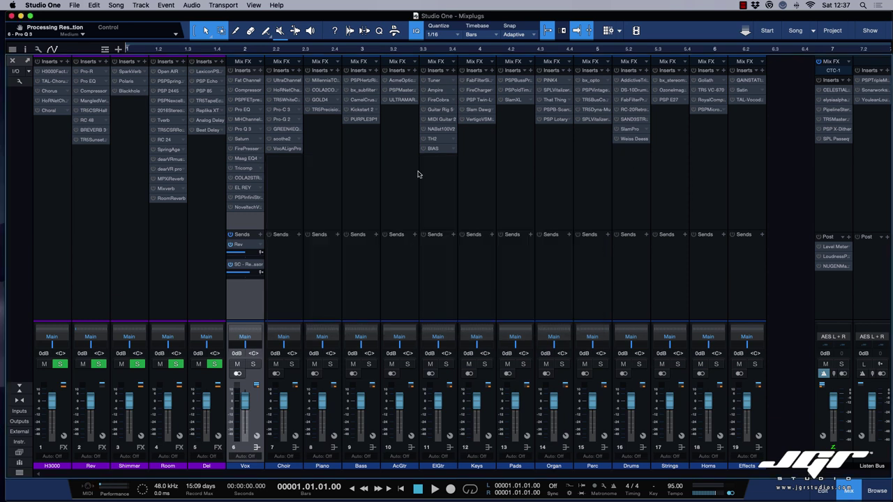
Open the COLA2STRIP insert on the Vox channel and try its Line and Mic preamp modes.
{"action": "left_click", "coordinate": [241, 180]}
{"action": "left_click_drag", "start_coordinate": [582, 84], "coordinate": [498, 84]}
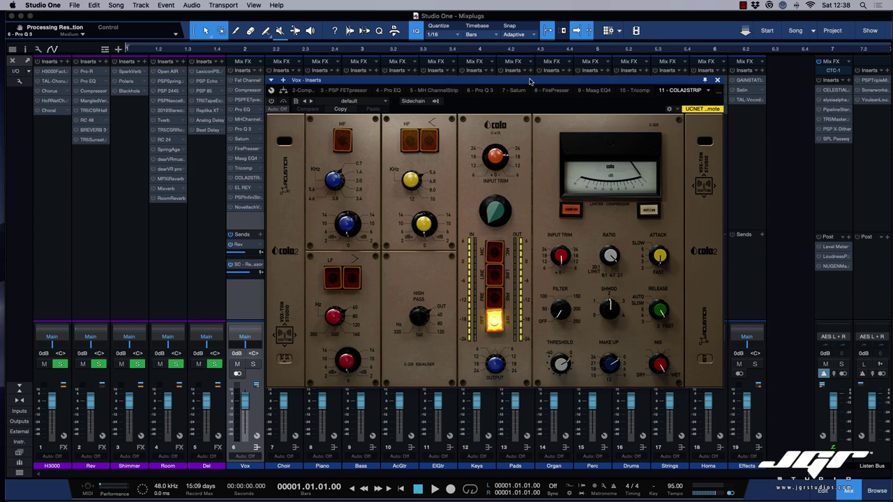
{"action": "left_click_drag", "start_coordinate": [529, 82], "coordinate": [530, 83]}
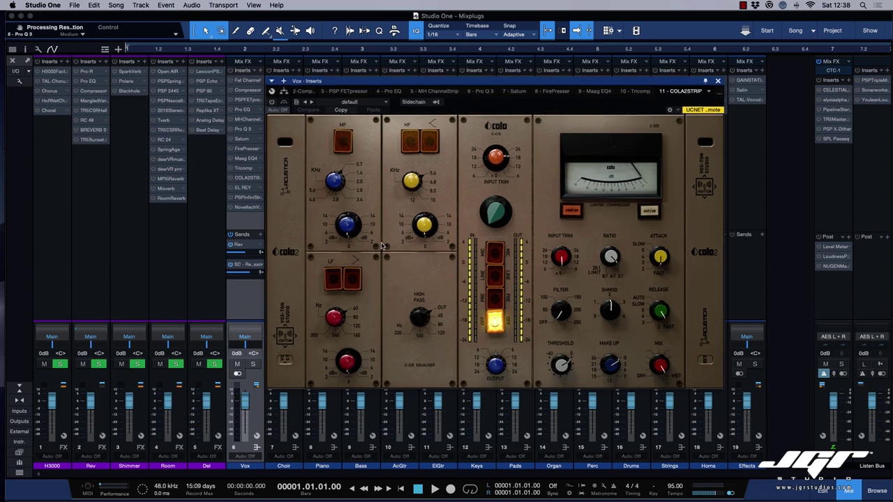
{"action": "left_click", "coordinate": [497, 282]}
{"action": "left_click", "coordinate": [500, 260]}
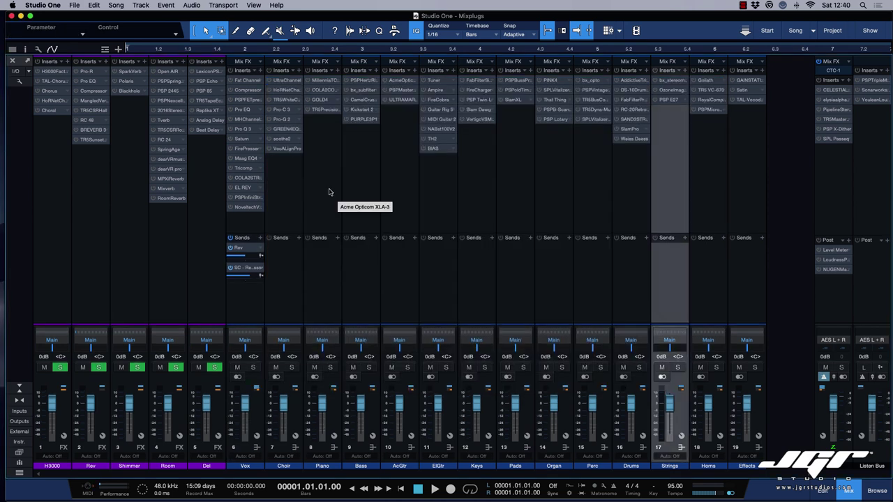
Open the EL REY compressor insert on the Vox channel, adjust its threshold, and close it.
{"action": "left_click", "coordinate": [242, 190]}
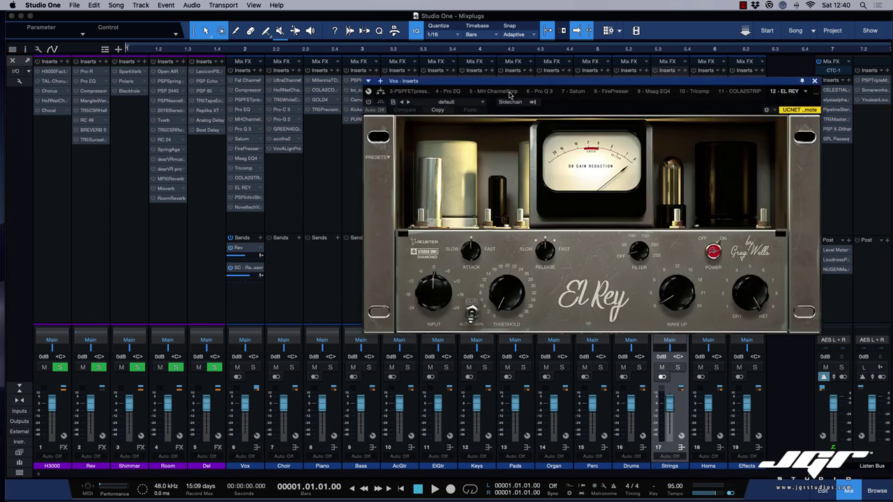
{"action": "left_click_drag", "start_coordinate": [508, 82], "coordinate": [429, 73]}
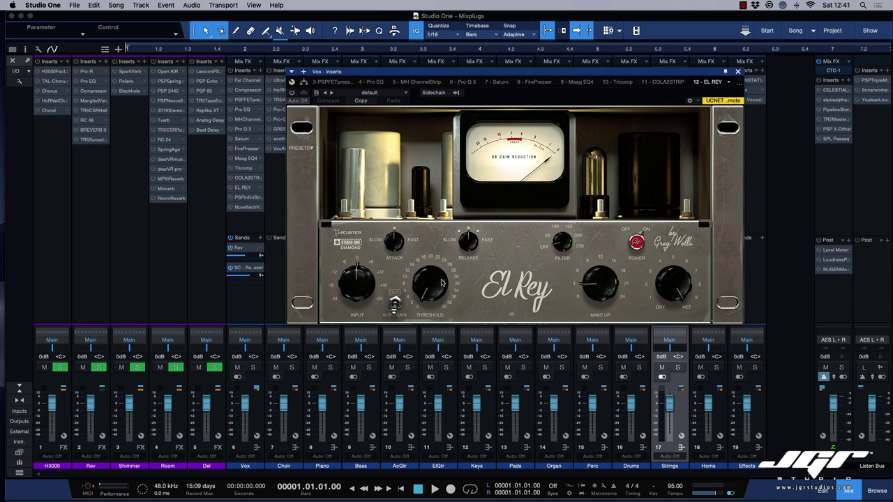
{"action": "mouse_move", "coordinate": [445, 286]}
{"action": "left_mouse_down"}
{"action": "mouse_move", "coordinate": [435, 263]}
{"action": "mouse_move", "coordinate": [438, 294]}
{"action": "left_mouse_up"}
{"action": "left_click", "coordinate": [738, 72]}
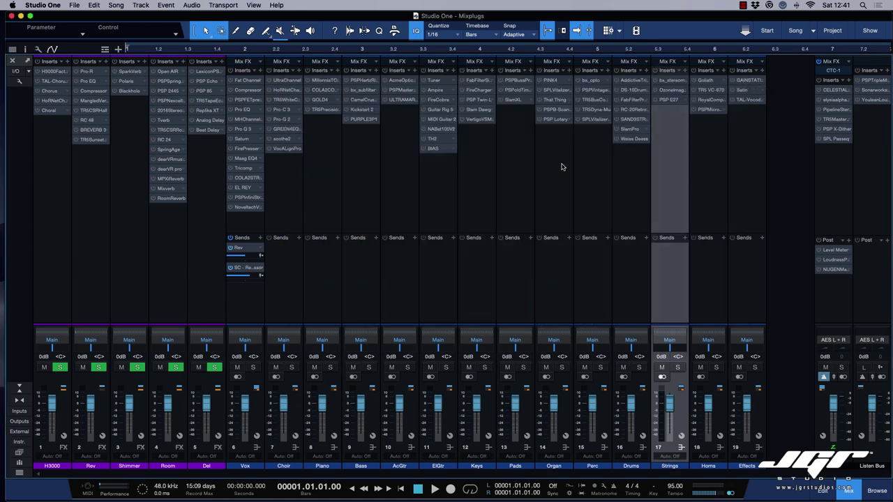
Open the PSP InfiniStrip insert on the Vox channel, load its "VOC: Female -12RMS JGR" preset, examine the modules, and close it.
{"action": "left_click", "coordinate": [240, 202]}
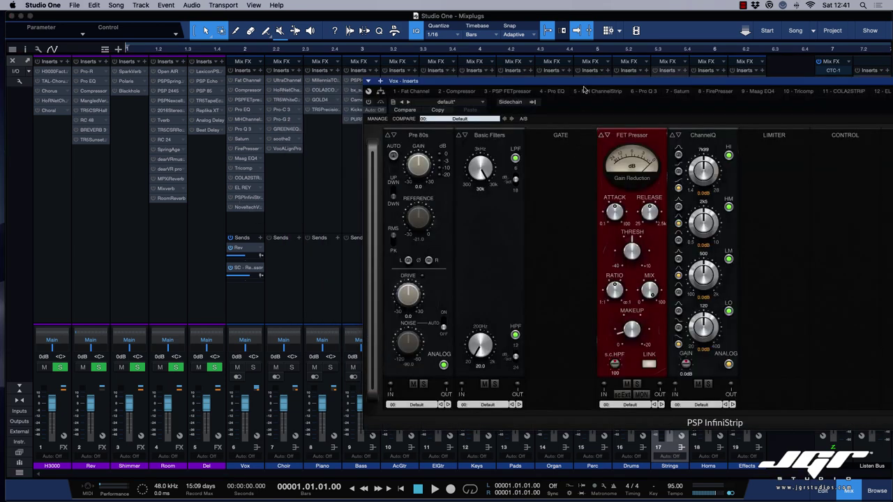
{"action": "left_click_drag", "start_coordinate": [585, 78], "coordinate": [375, 75]}
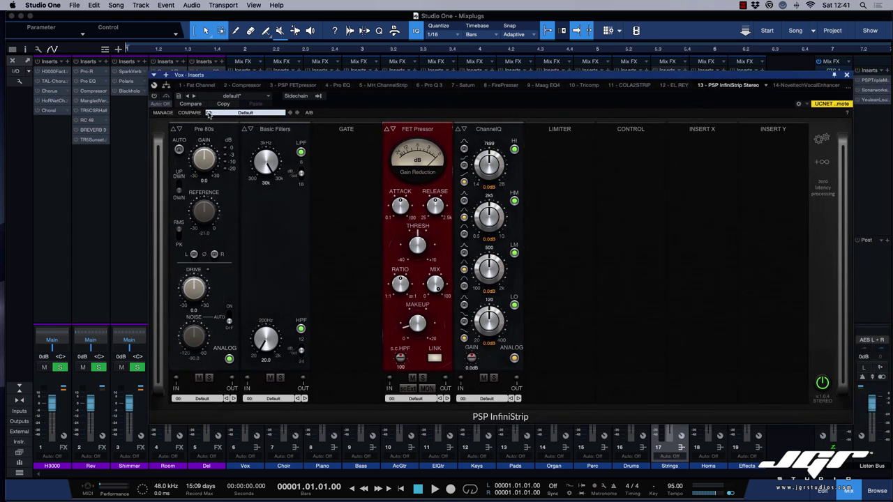
{"action": "left_click", "coordinate": [266, 98]}
{"action": "left_click", "coordinate": [266, 97]}
{"action": "left_click", "coordinate": [261, 115]}
{"action": "scroll", "coordinate": [276, 439], "scroll_direction": "down", "scroll_amount": 5}
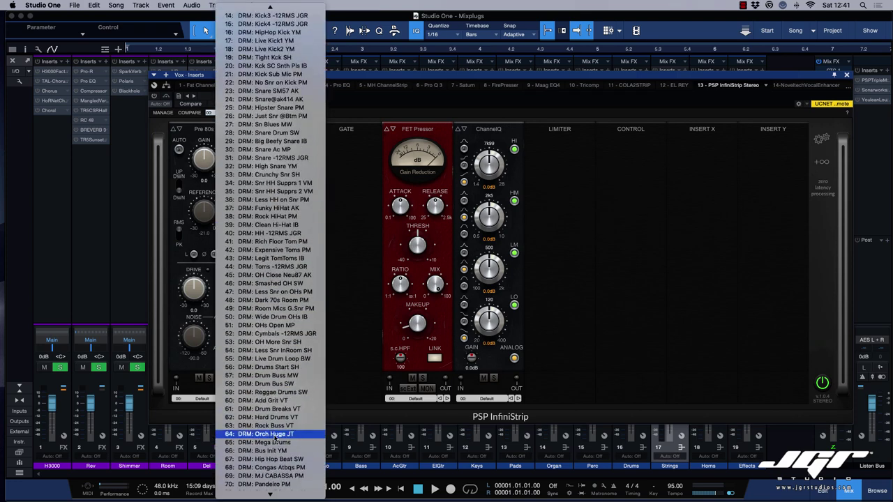
{"action": "scroll", "coordinate": [276, 440], "scroll_direction": "down", "scroll_amount": 20}
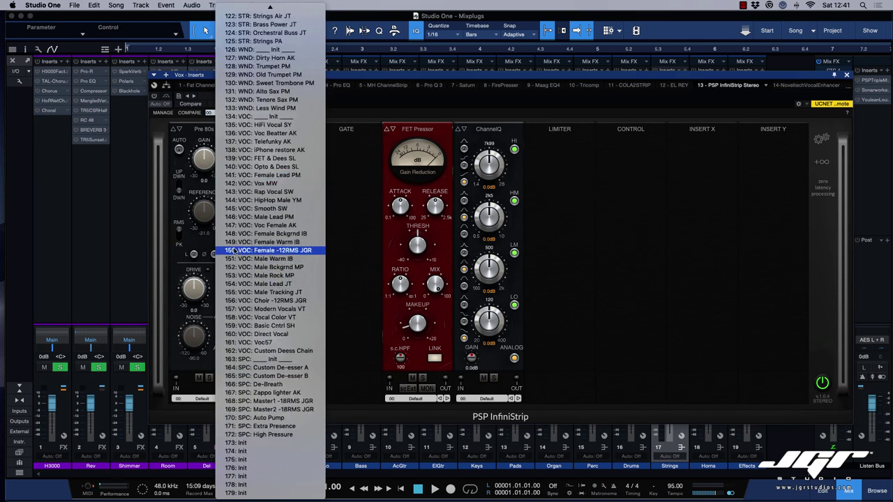
{"action": "left_click", "coordinate": [292, 252]}
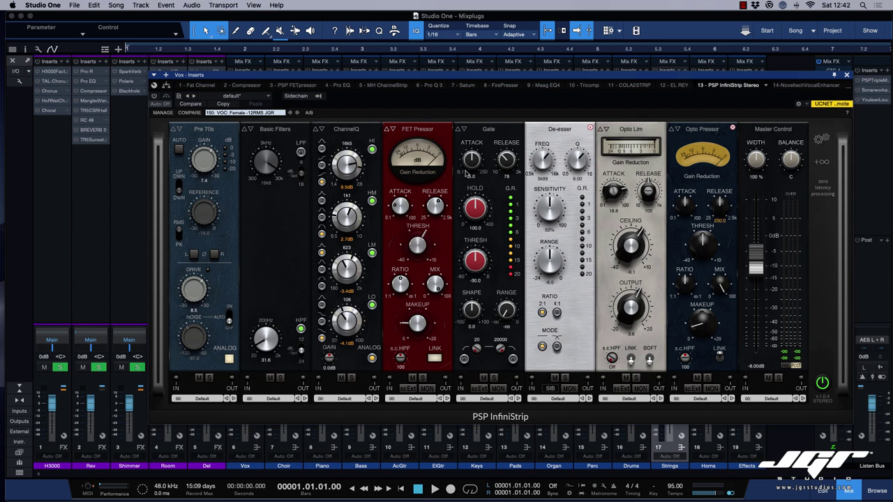
{"action": "mouse_move", "coordinate": [273, 207]}
{"action": "left_mouse_down"}
{"action": "mouse_move", "coordinate": [326, 206]}
{"action": "mouse_move", "coordinate": [269, 207]}
{"action": "left_mouse_up"}
{"action": "left_click_drag", "start_coordinate": [456, 76], "coordinate": [415, 63]}
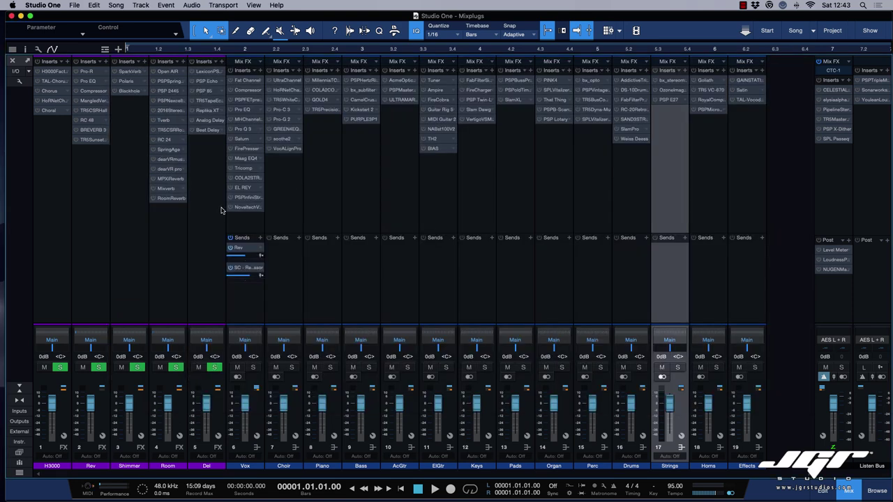
Open the Noveltech Vocal Enhancer insert on the Vox channel, examine its focus frequency and enhancement controls, and close it.
{"action": "double_click", "coordinate": [245, 207]}
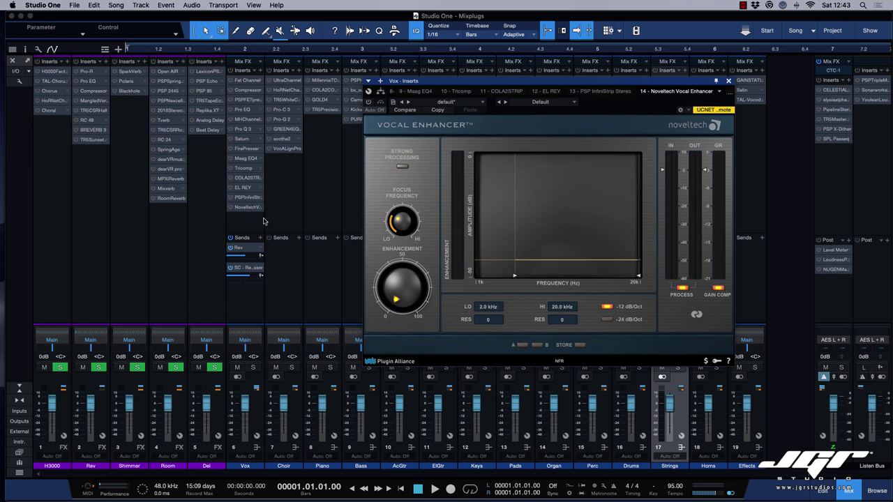
{"action": "left_click_drag", "start_coordinate": [516, 90], "coordinate": [429, 113]}
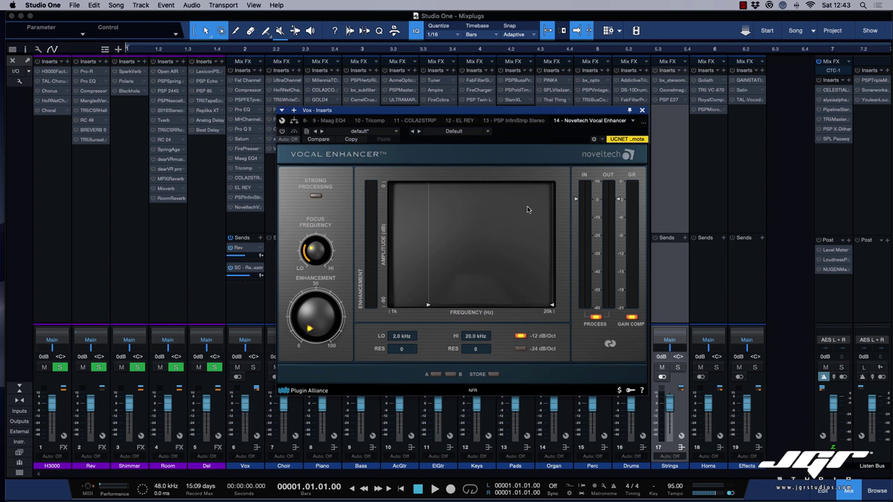
{"action": "left_click", "coordinate": [642, 113]}
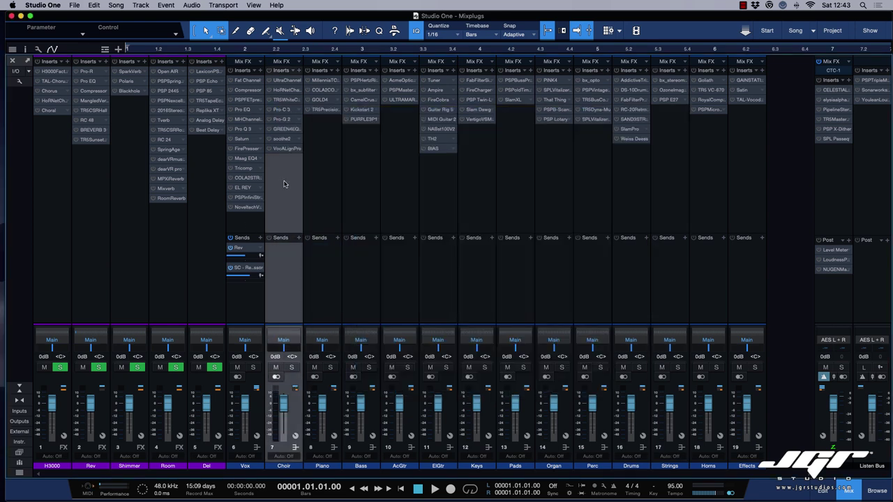
Open the UltraChannel insert on the Choir channel, examine its dynamics, parametric EQ and delay sections, and close it.
{"action": "left_click", "coordinate": [286, 82]}
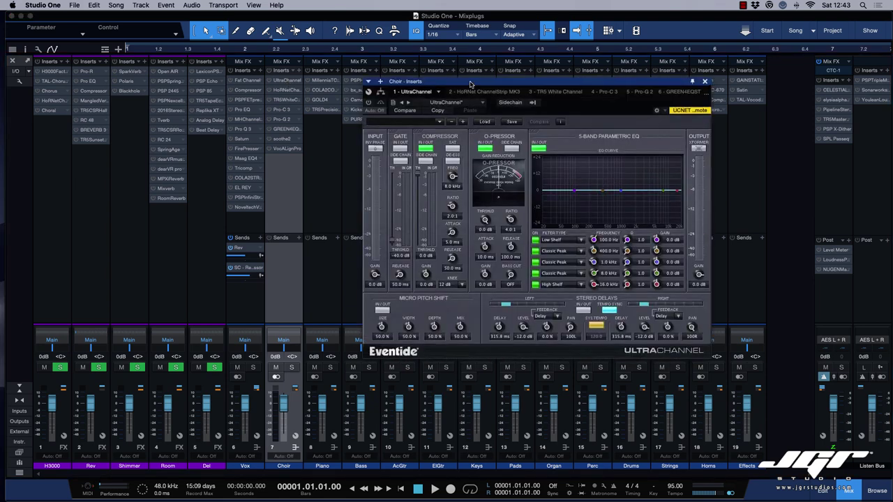
{"action": "left_click_drag", "start_coordinate": [471, 84], "coordinate": [452, 96]}
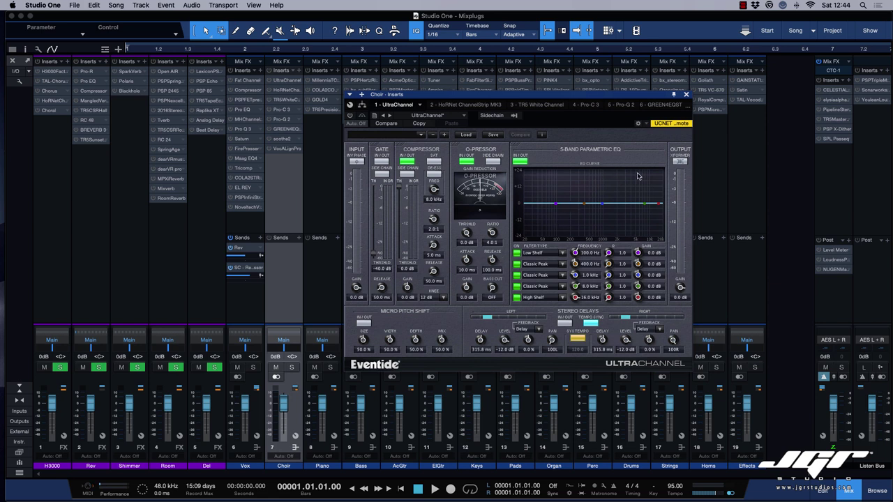
{"action": "left_click", "coordinate": [687, 95]}
Open the HoRNet ChannelStrip MK3 insert on the Choir channel, examine its dynamics and equalizer sections, and close it.
{"action": "left_click", "coordinate": [283, 90]}
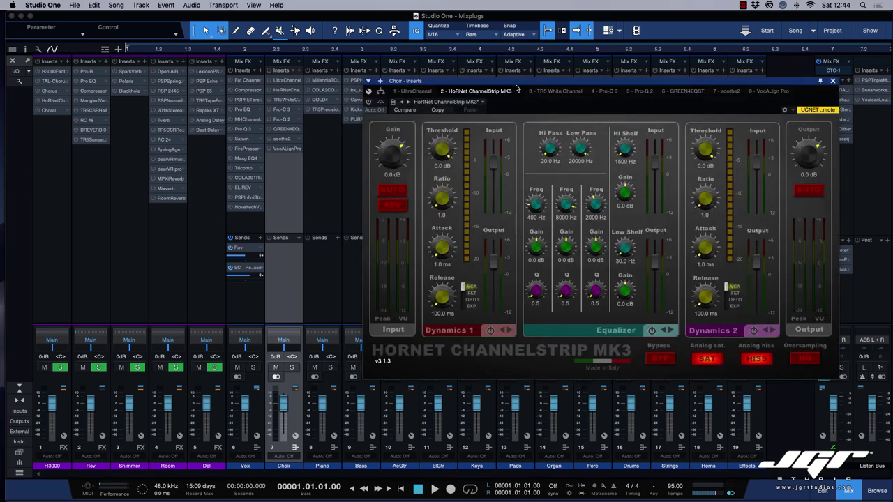
{"action": "left_click_drag", "start_coordinate": [517, 84], "coordinate": [457, 124]}
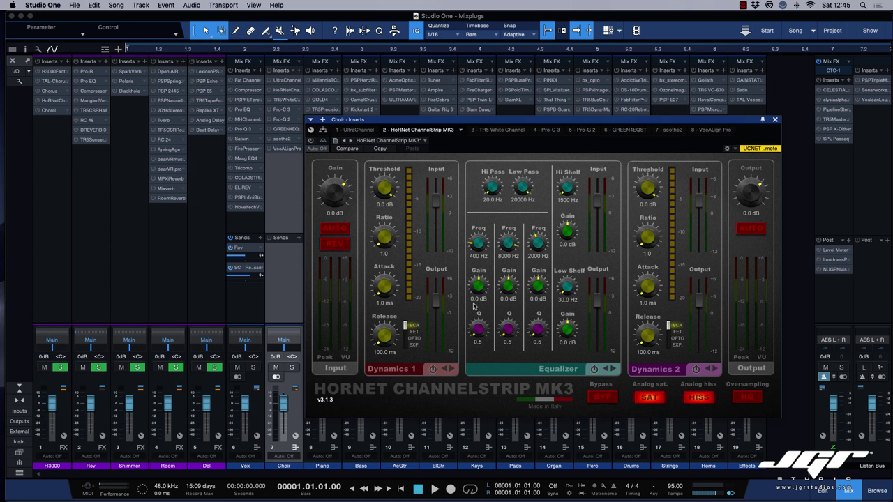
{"action": "left_click", "coordinate": [775, 119]}
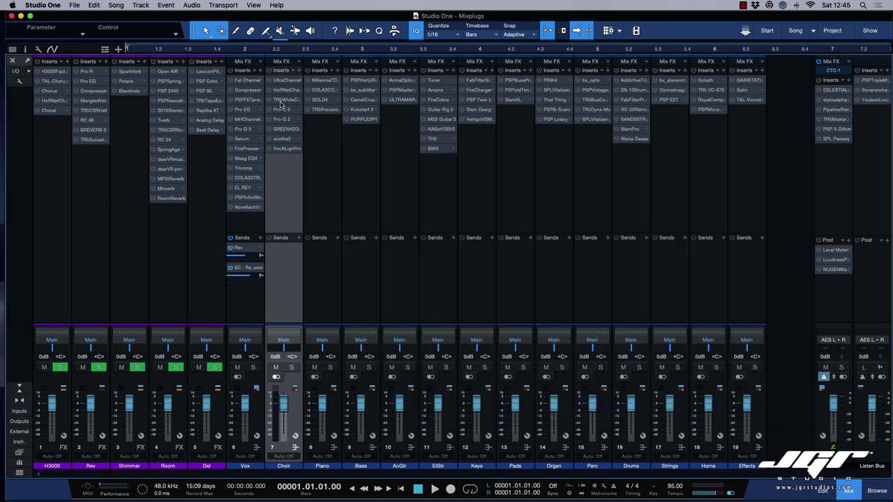
Open the TR5 White Channel insert on the Choir channel, raise its Low Mid gain to about 2.5 dB, and close it.
{"action": "double_click", "coordinate": [281, 102]}
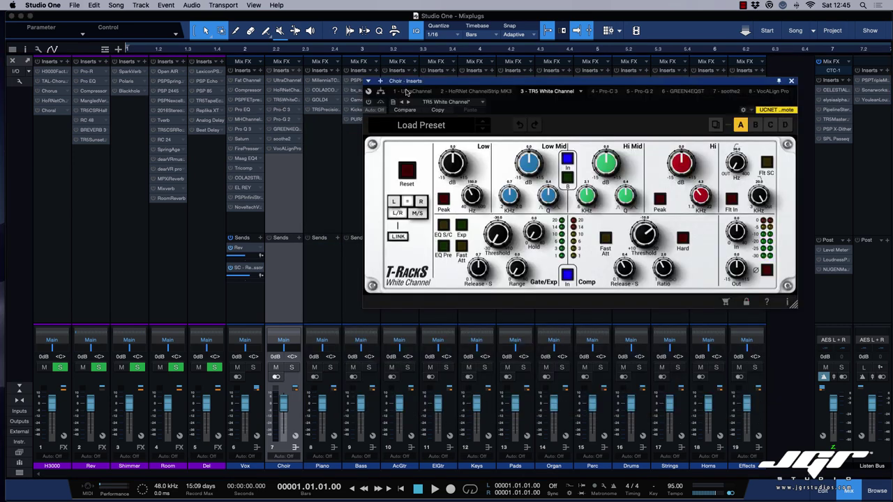
{"action": "left_click_drag", "start_coordinate": [482, 86], "coordinate": [452, 147]}
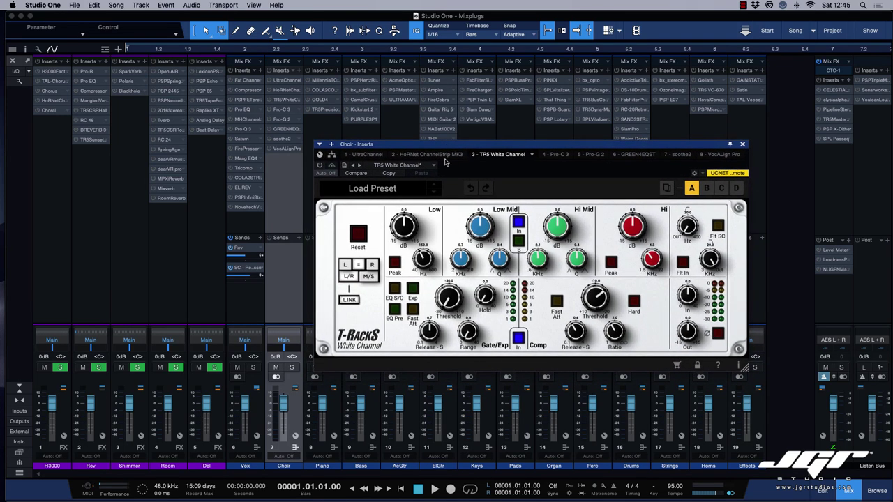
{"action": "mouse_move", "coordinate": [480, 235]}
{"action": "left_mouse_down"}
{"action": "mouse_move", "coordinate": [479, 248]}
{"action": "mouse_move", "coordinate": [480, 239]}
{"action": "left_mouse_up"}
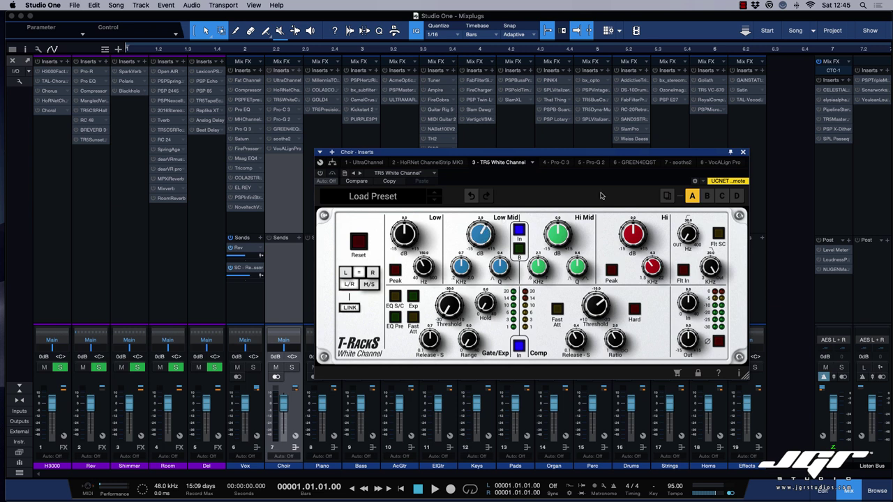
{"action": "left_click", "coordinate": [743, 152]}
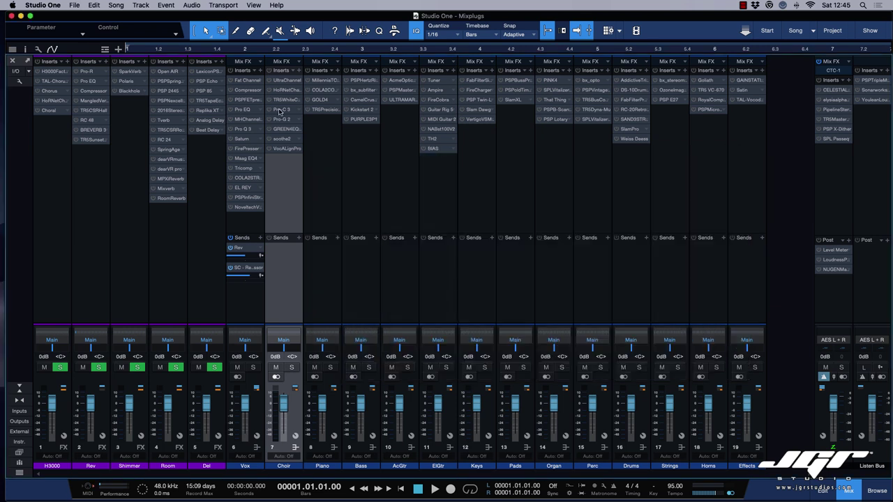
Examine the Pro-C 3 insert on the Choir channel with its side chain section expanded, and the neighbouring Pro-G 2 insert.
{"action": "left_click", "coordinate": [279, 111]}
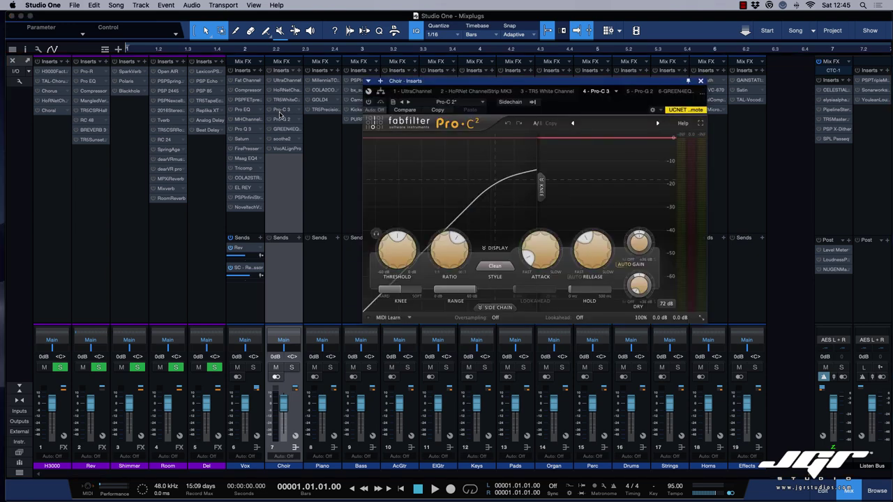
{"action": "left_click_drag", "start_coordinate": [462, 82], "coordinate": [467, 146]}
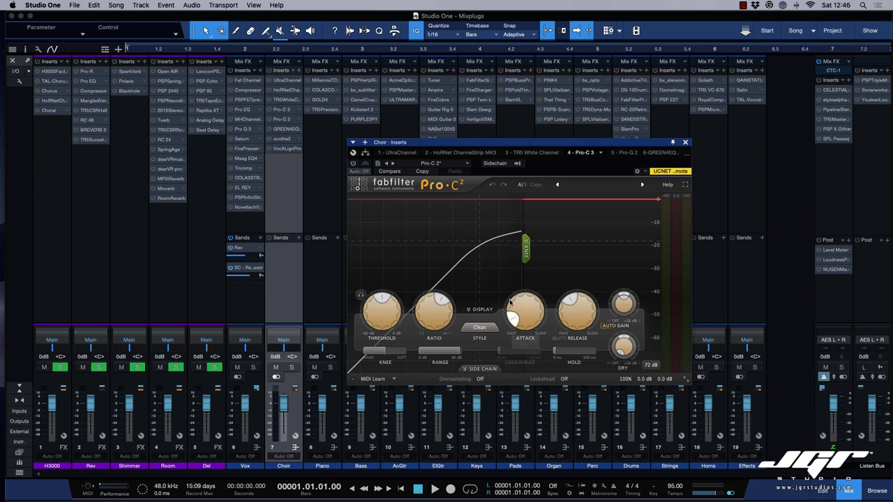
{"action": "left_click", "coordinate": [486, 371]}
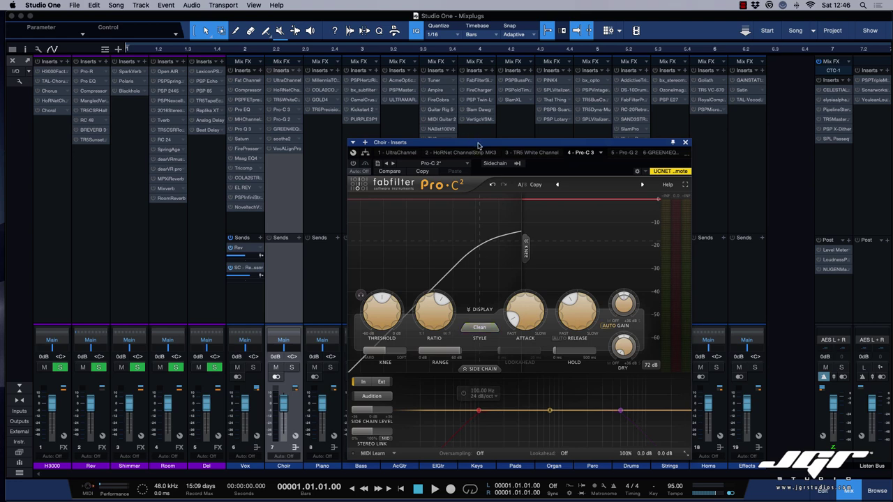
{"action": "left_click_drag", "start_coordinate": [477, 145], "coordinate": [474, 117]}
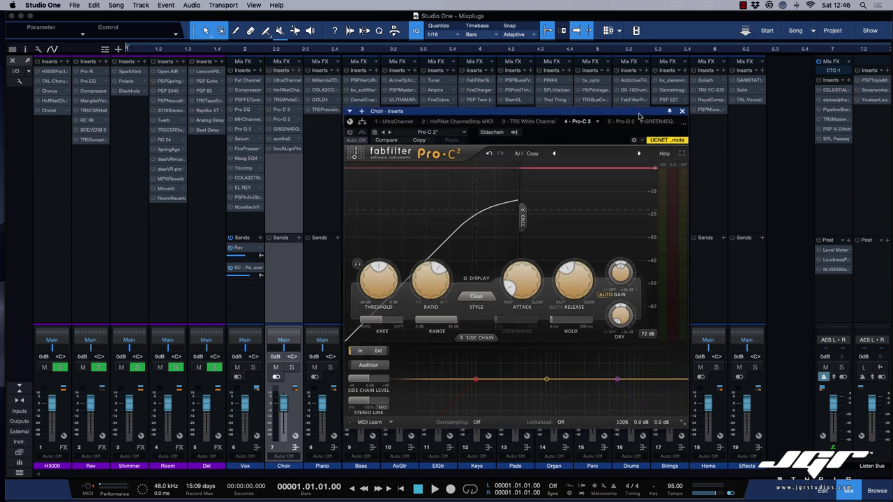
{"action": "left_click", "coordinate": [681, 111]}
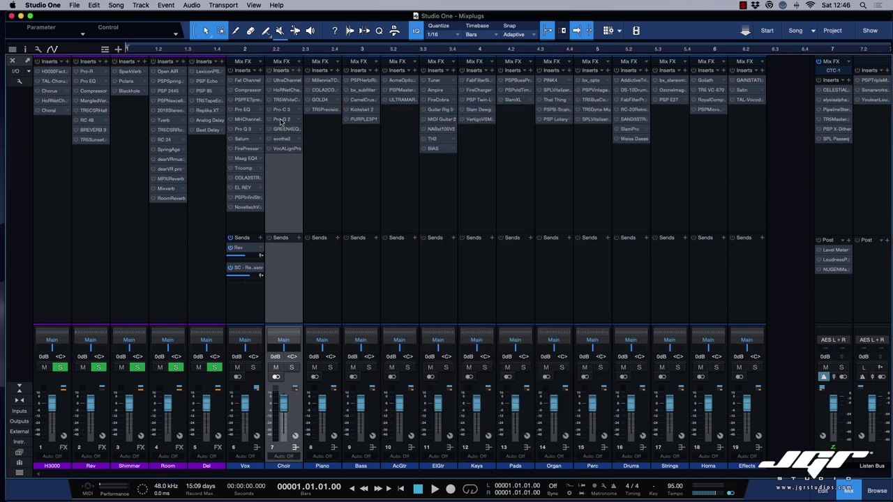
{"action": "left_click", "coordinate": [281, 121]}
{"action": "left_click_drag", "start_coordinate": [474, 84], "coordinate": [455, 132]}
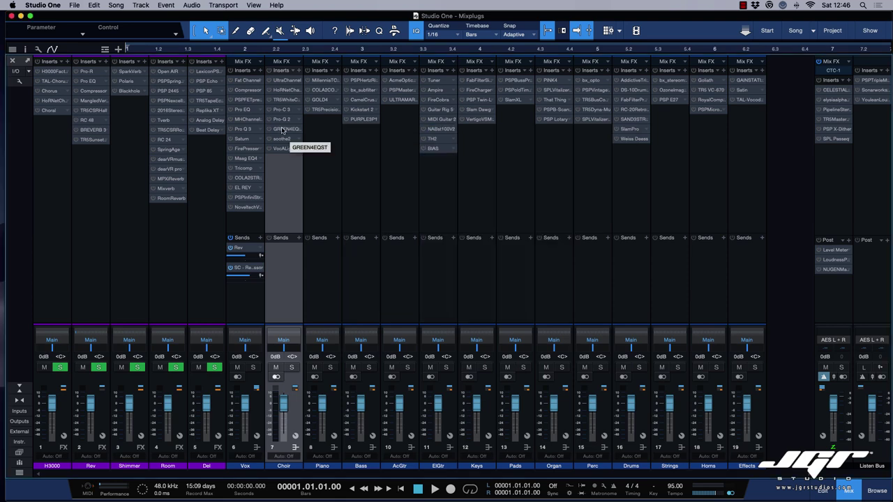
Open the GREEN4EQST insert on the Choir channel, choose artist preset 03 from its preset list, and close it.
{"action": "double_click", "coordinate": [283, 130]}
{"action": "left_click_drag", "start_coordinate": [479, 86], "coordinate": [416, 87]}
{"action": "left_click", "coordinate": [319, 123]}
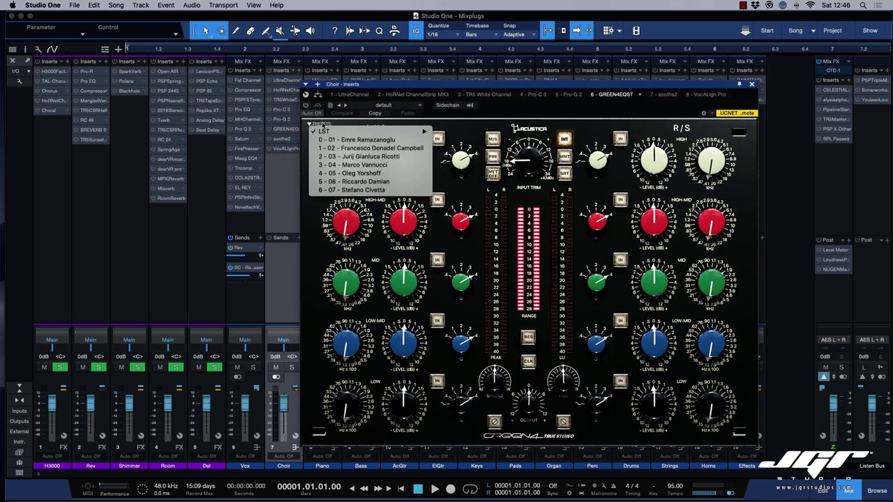
{"action": "left_click", "coordinate": [376, 158]}
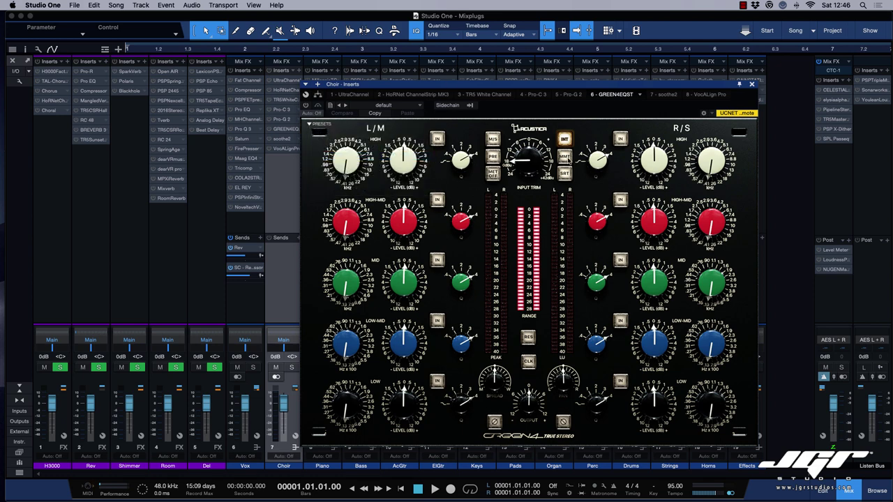
{"action": "left_click", "coordinate": [752, 84]}
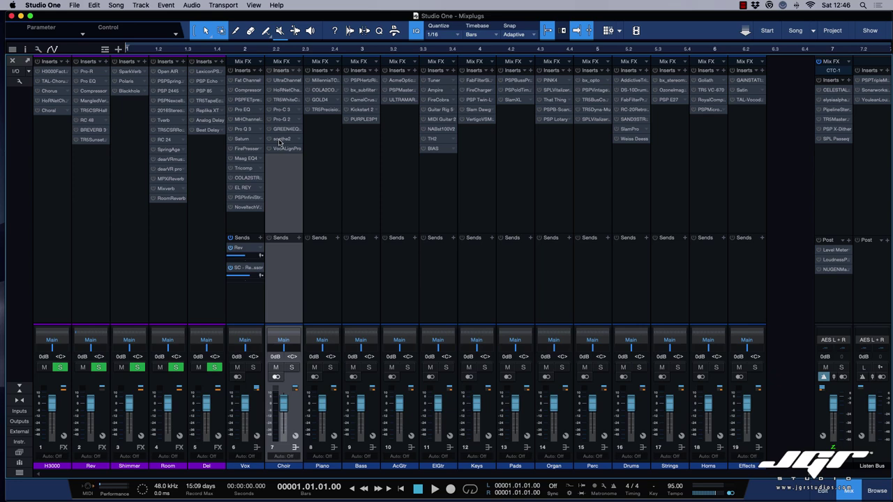
Open the soothe2 insert on the Choir channel, lower band 3 to -0.9 dB at 5k2 Hz, and close it.
{"action": "left_click", "coordinate": [279, 142]}
{"action": "left_click_drag", "start_coordinate": [509, 89], "coordinate": [449, 106]}
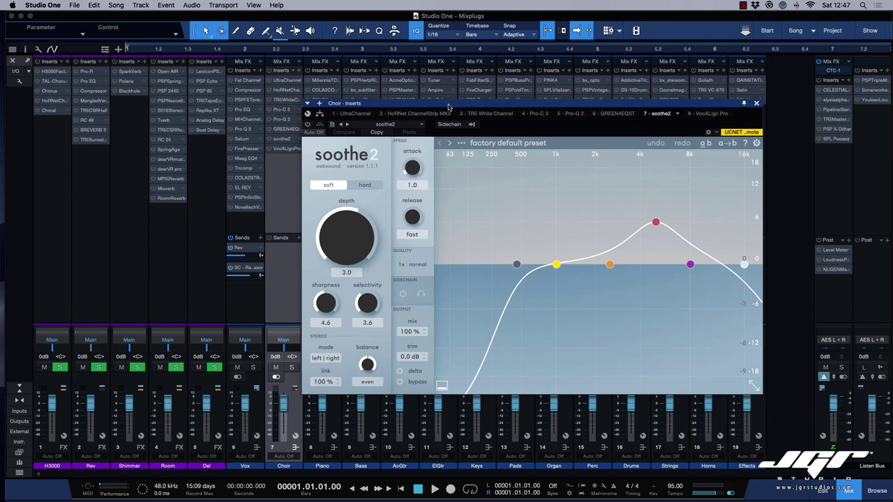
{"action": "left_click_drag", "start_coordinate": [656, 222], "coordinate": [658, 273]}
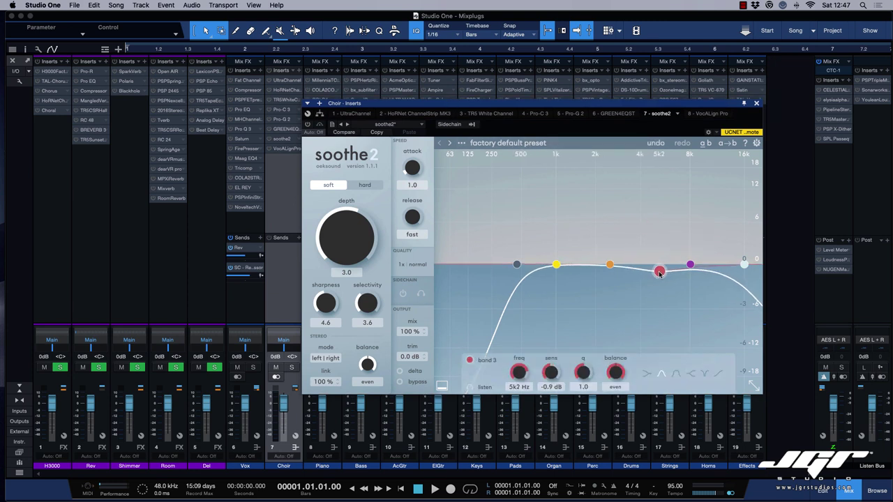
{"action": "left_click", "coordinate": [757, 104]}
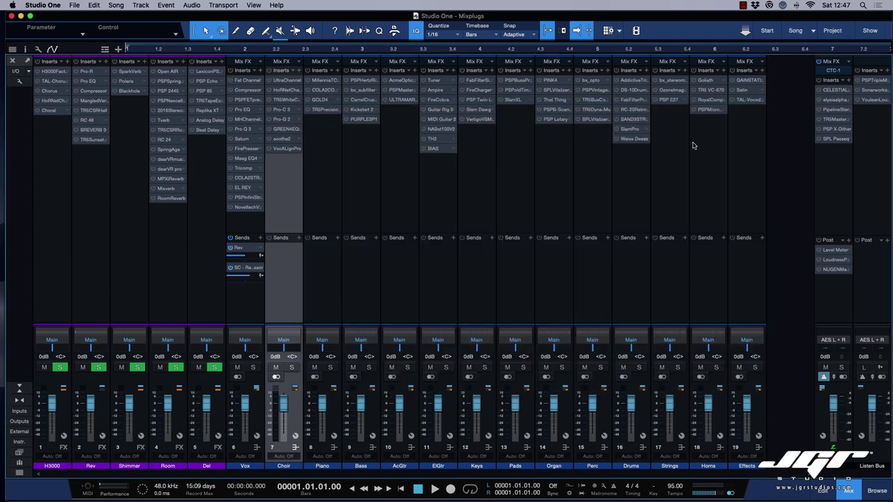
Open the VocALign Pro insert on the Choir channel, examine its guide, dub and alignment controls, and close it.
{"action": "left_click", "coordinate": [279, 150]}
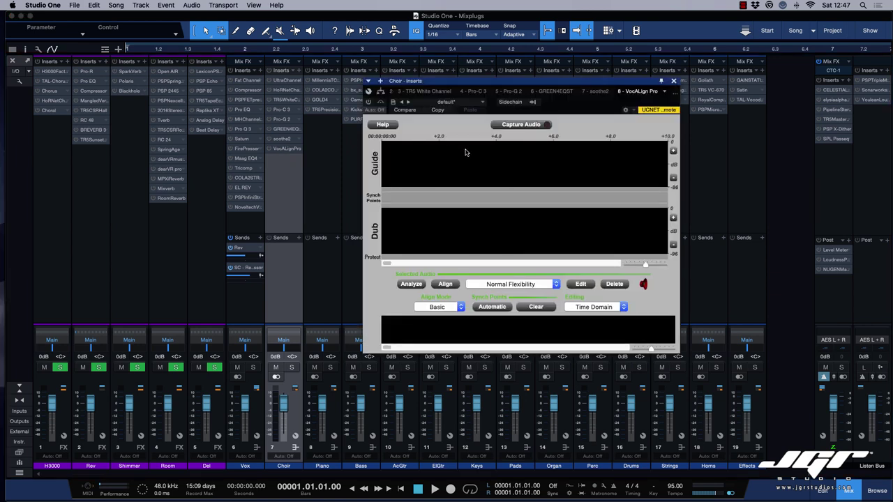
{"action": "left_click_drag", "start_coordinate": [459, 83], "coordinate": [466, 112]}
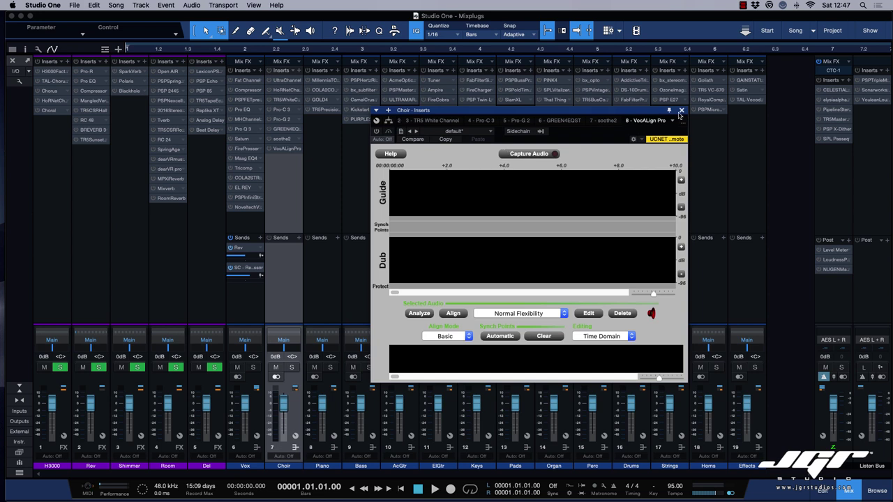
{"action": "left_click", "coordinate": [682, 111]}
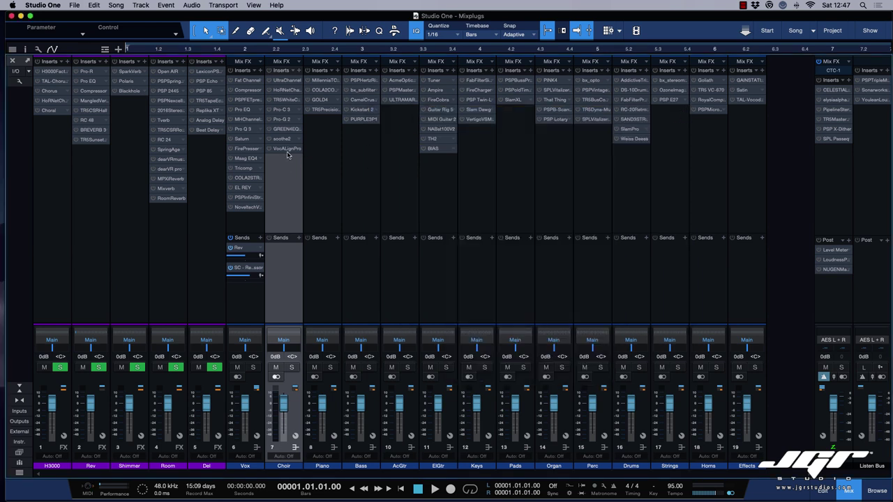
Select the Piano channel, open its GOLD4 insert, and examine the EQ, compressor and preamp controls.
{"action": "left_click", "coordinate": [318, 178]}
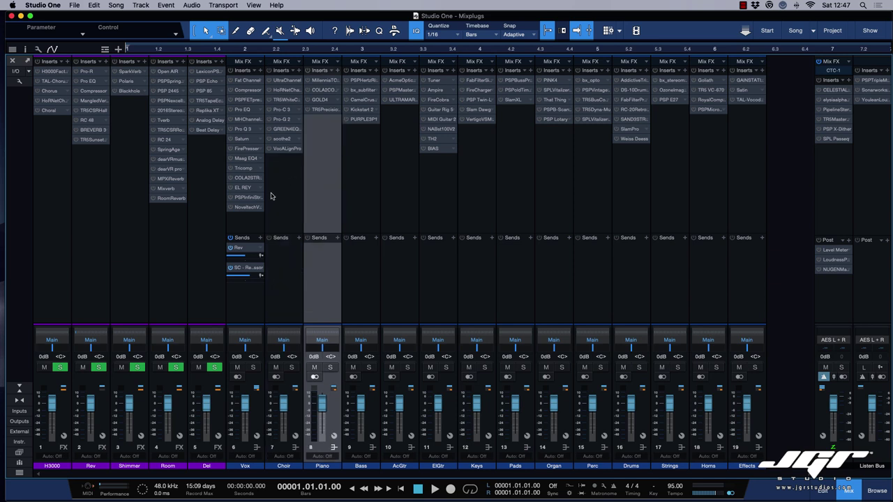
{"action": "left_click", "coordinate": [321, 102]}
{"action": "left_click_drag", "start_coordinate": [509, 79], "coordinate": [451, 111]}
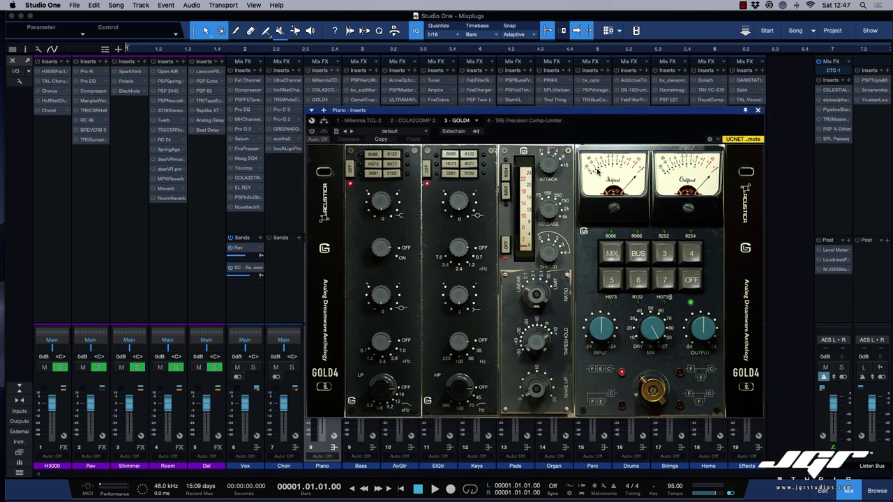
Close GOLD4, open the COLA2COMP 2 insert on the Piano channel to examine its compressor controls, and close it.
{"action": "left_click", "coordinate": [758, 111]}
{"action": "left_click", "coordinate": [321, 91]}
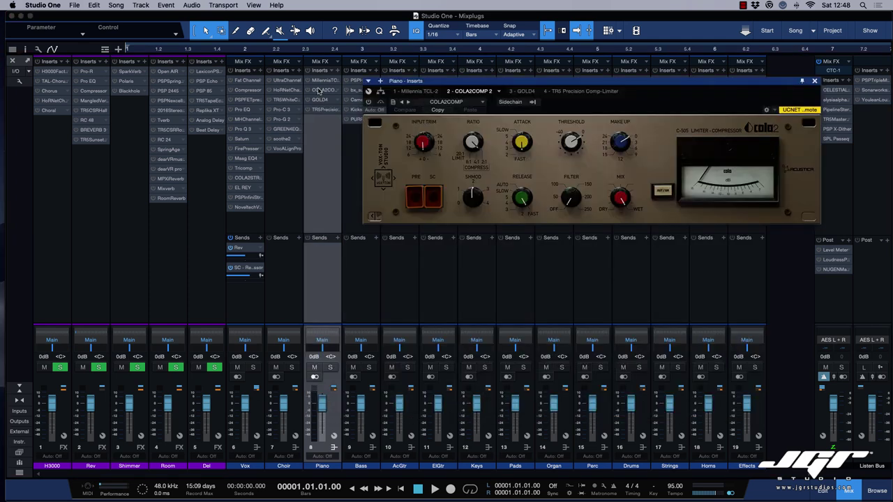
{"action": "left_click_drag", "start_coordinate": [567, 87], "coordinate": [510, 159]}
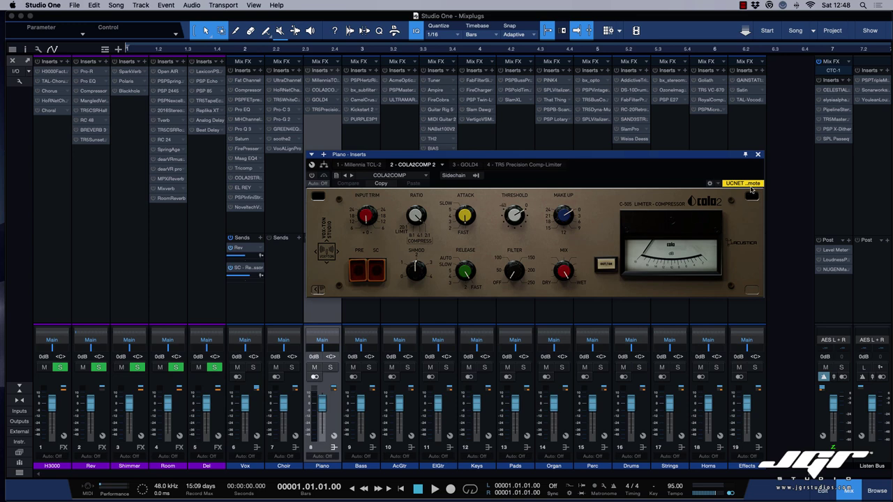
{"action": "left_click", "coordinate": [758, 155]}
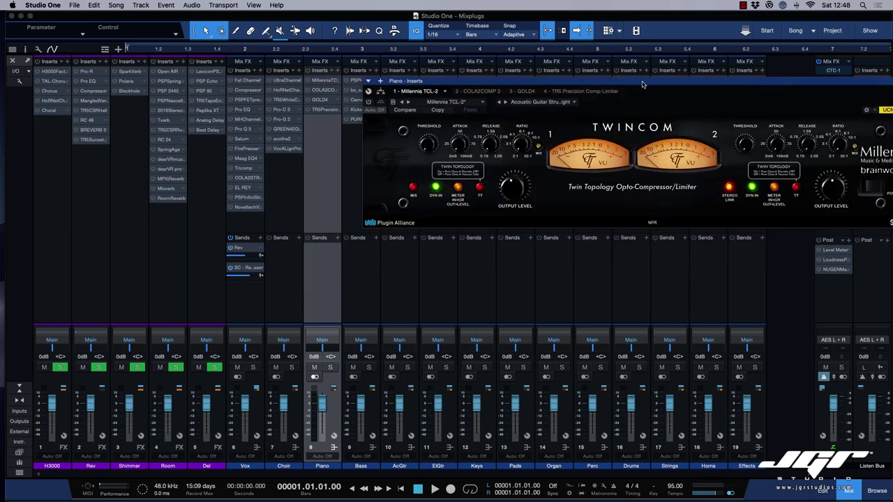
Examine the Millennia TCL-2 and TR5 Precision Comp-Limiter inserts on the Piano channel one after the other, closing each.
{"action": "left_click_drag", "start_coordinate": [643, 85], "coordinate": [538, 160]}
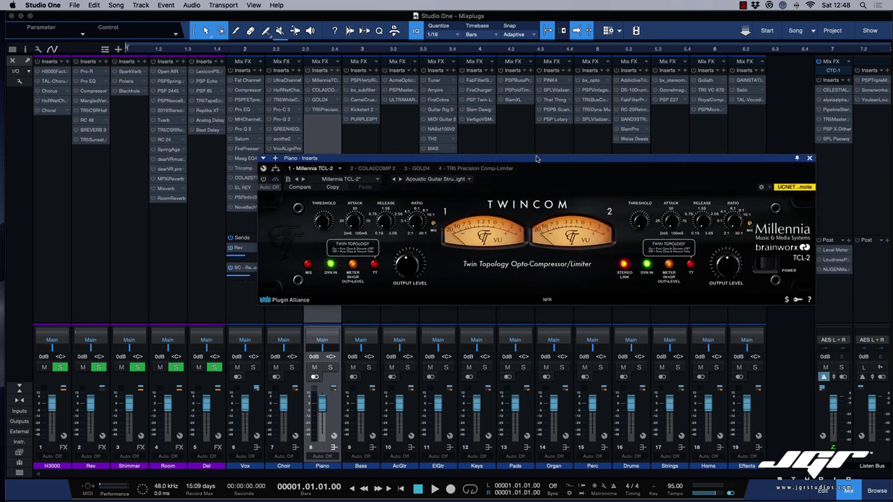
{"action": "left_click", "coordinate": [810, 159]}
{"action": "double_click", "coordinate": [321, 110]}
{"action": "left_click_drag", "start_coordinate": [527, 83], "coordinate": [510, 96]}
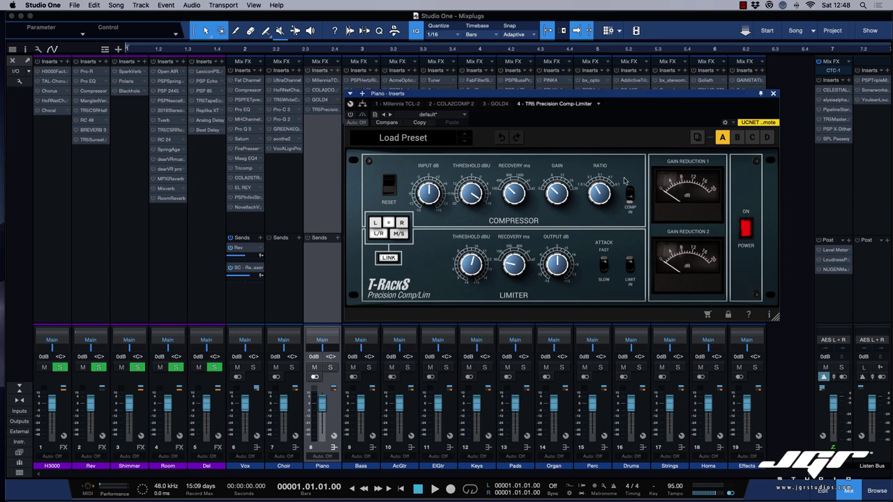
{"action": "left_click", "coordinate": [773, 93]}
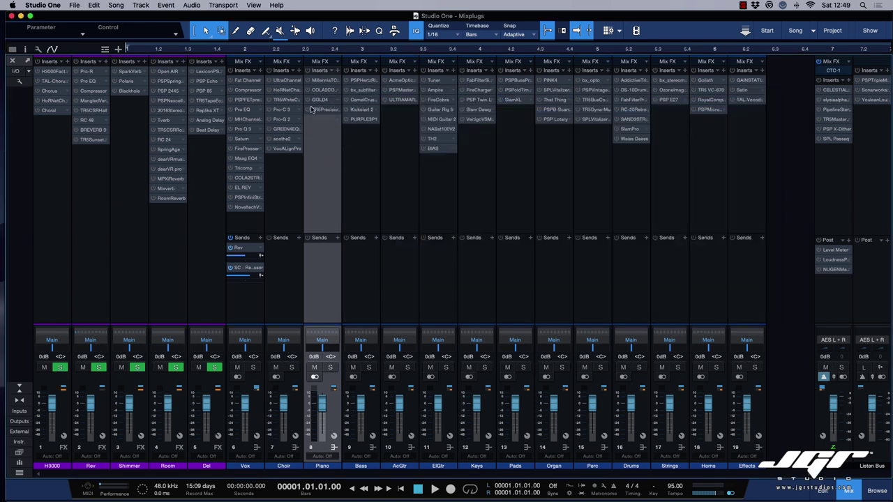
Select the Bass channel and examine its PSP HertzRider and bx_subfilter inserts one after the other, closing each.
{"action": "left_click", "coordinate": [380, 146]}
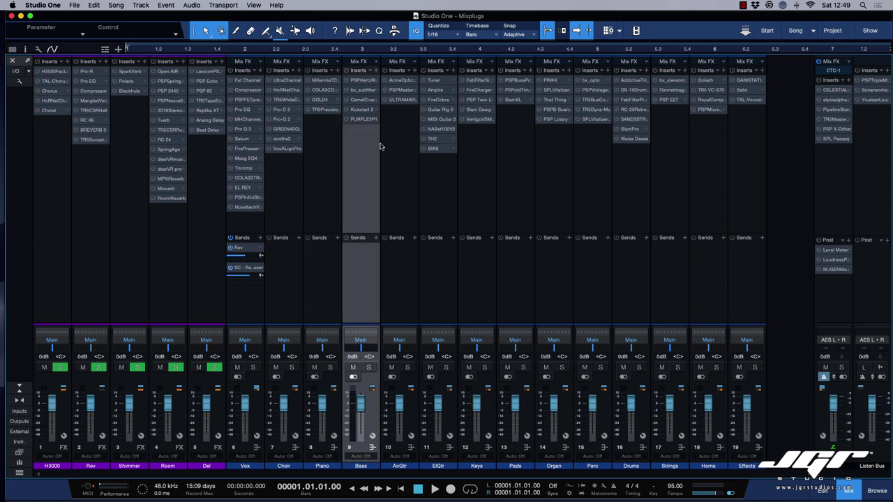
{"action": "left_click", "coordinate": [361, 82]}
{"action": "left_click_drag", "start_coordinate": [468, 84], "coordinate": [440, 103]}
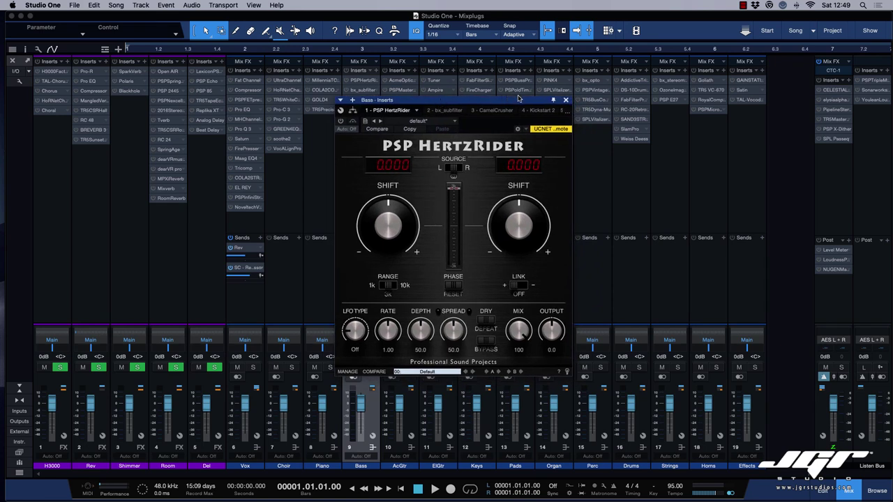
{"action": "left_click", "coordinate": [566, 101]}
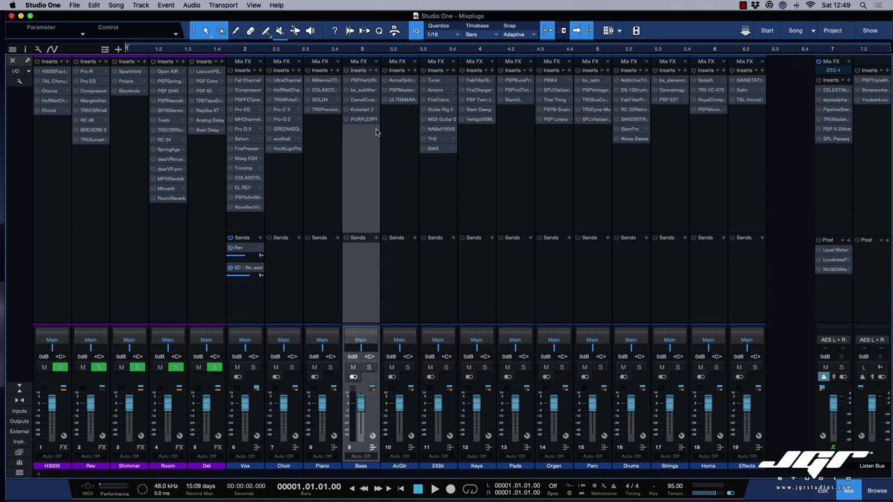
{"action": "left_click_drag", "start_coordinate": [440, 116], "coordinate": [446, 130]}
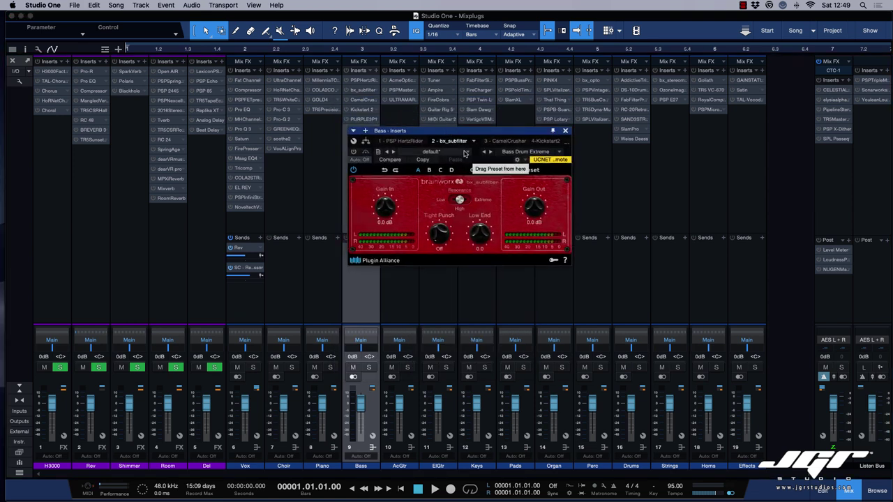
{"action": "left_click", "coordinate": [566, 132]}
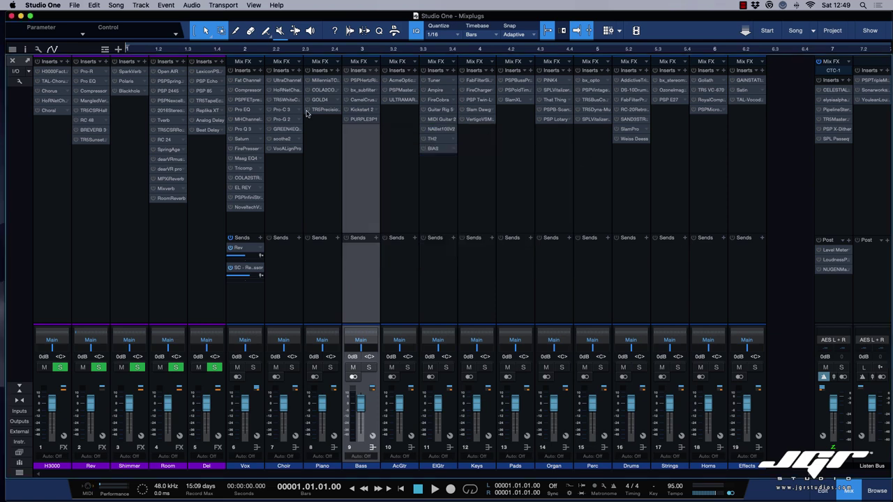
Open the CamelCrusher insert on the Bass channel, view its patch list without changing the patch, and close it.
{"action": "left_click", "coordinate": [362, 99]}
{"action": "left_click_drag", "start_coordinate": [457, 84], "coordinate": [441, 136]}
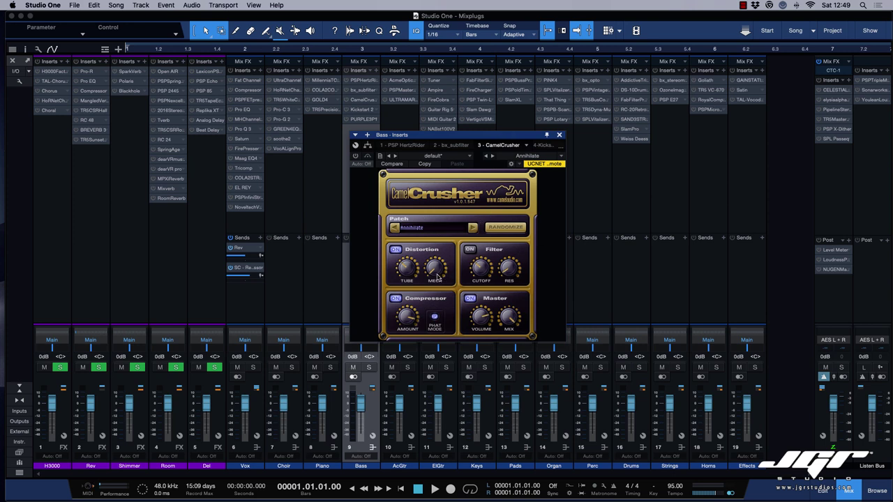
{"action": "left_click", "coordinate": [427, 228]}
{"action": "left_click", "coordinate": [469, 219]}
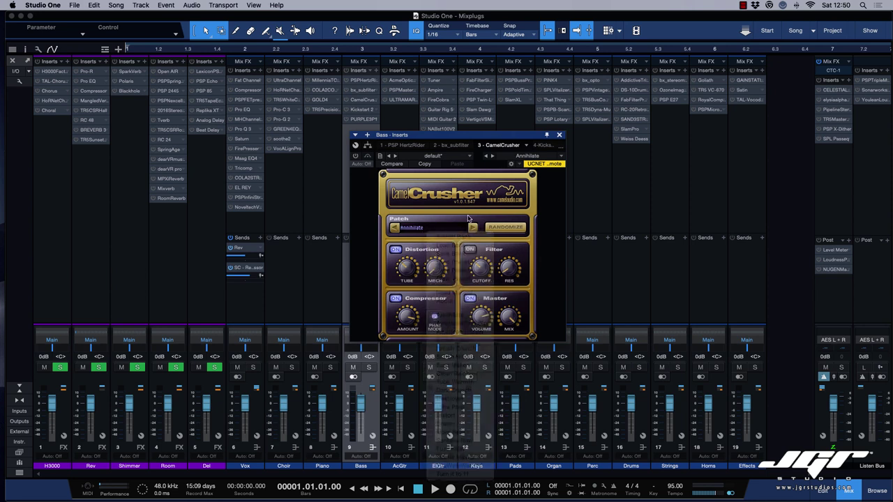
{"action": "left_click", "coordinate": [559, 136]}
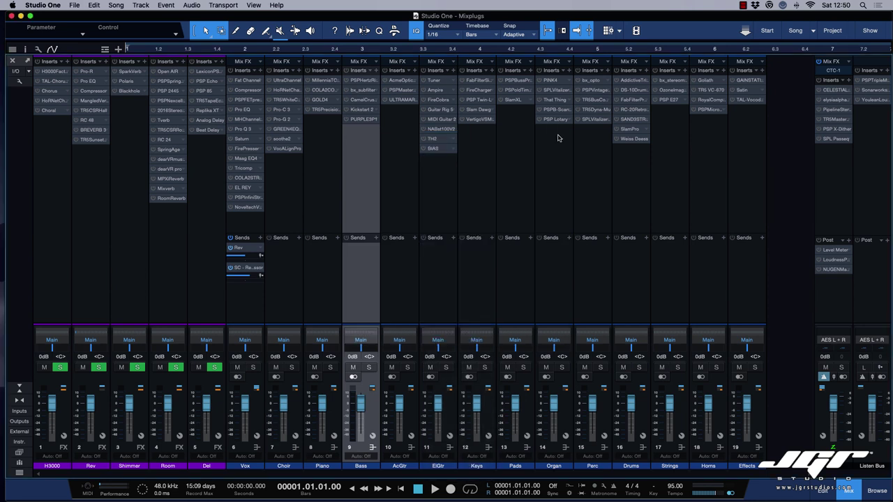
Open the Kickstart 2 insert on the Bass channel, try out its ducking curves, settle on Subbass Chain, and close it.
{"action": "left_click", "coordinate": [359, 110]}
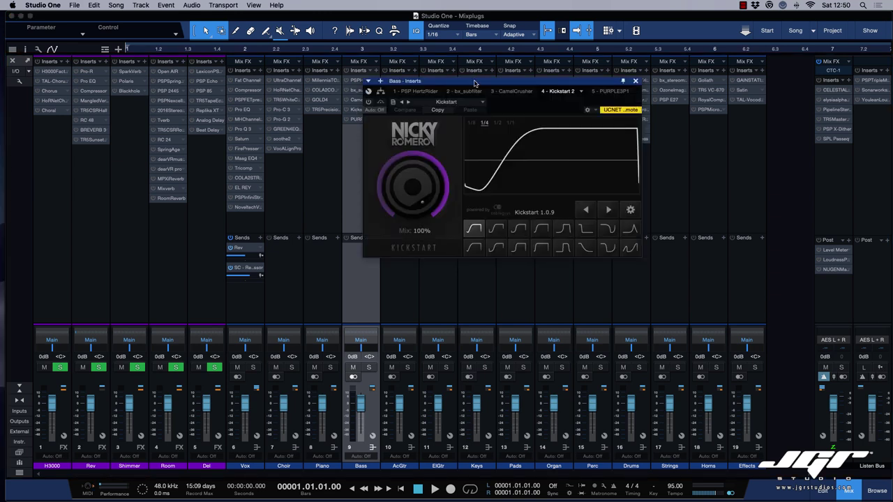
{"action": "left_click_drag", "start_coordinate": [474, 82], "coordinate": [459, 149]}
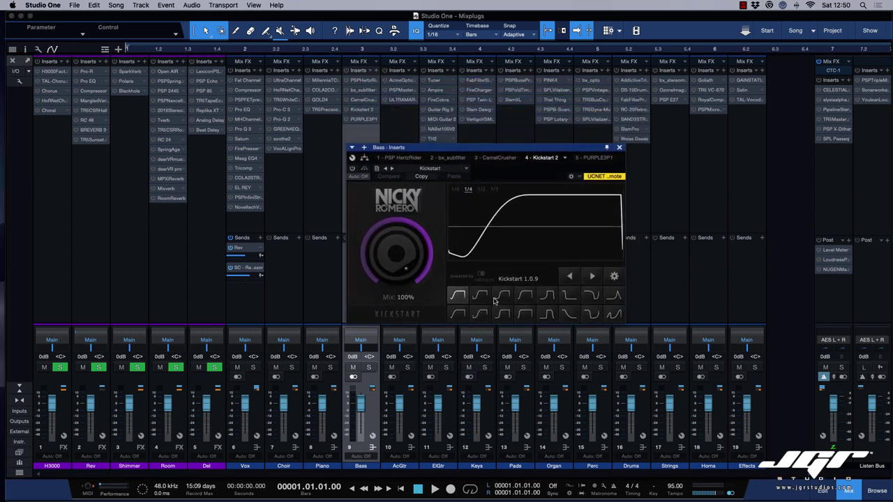
{"action": "left_click", "coordinate": [526, 298]}
{"action": "left_click", "coordinate": [526, 317]}
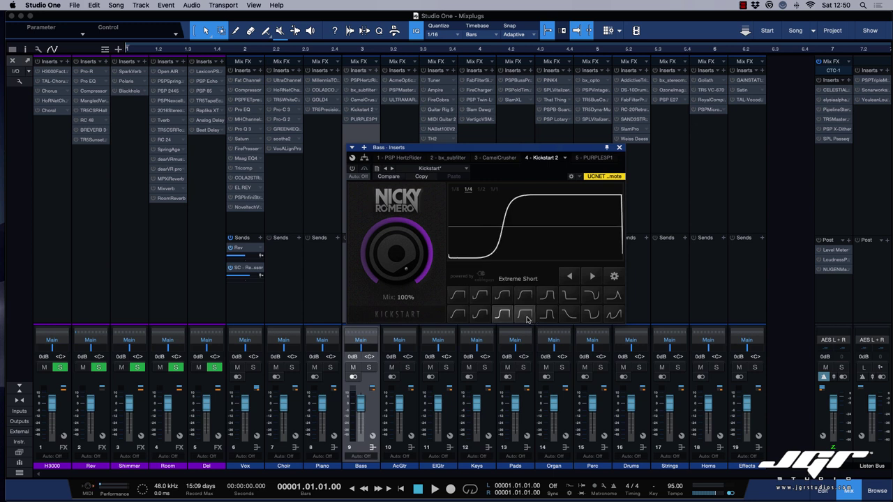
{"action": "left_click", "coordinate": [547, 314]}
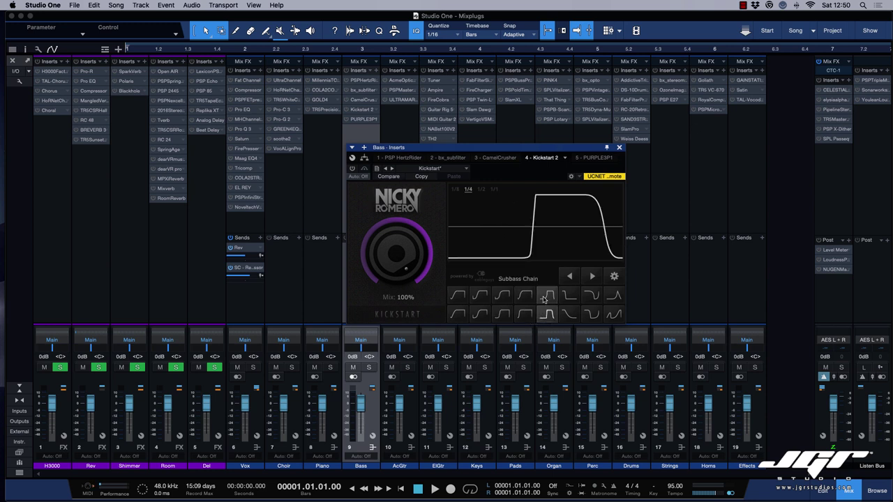
{"action": "left_click", "coordinate": [526, 299]}
{"action": "left_click", "coordinate": [526, 317]}
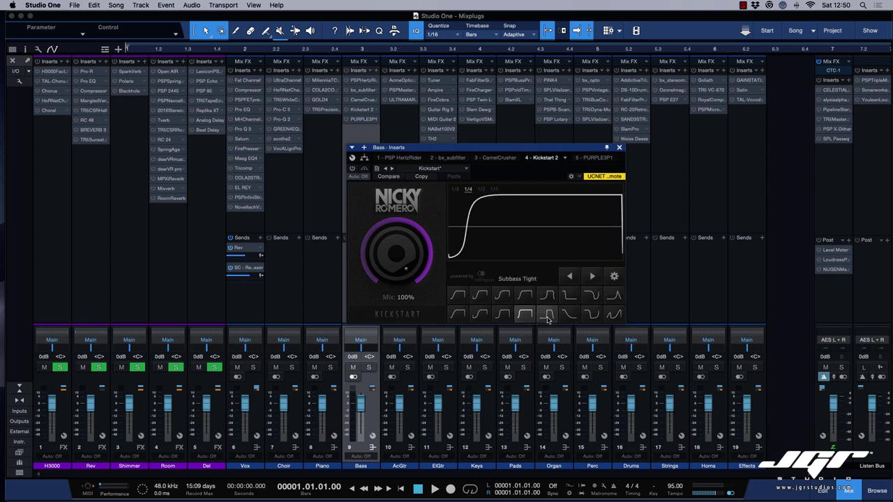
{"action": "left_click", "coordinate": [547, 315]}
{"action": "left_click", "coordinate": [502, 296]}
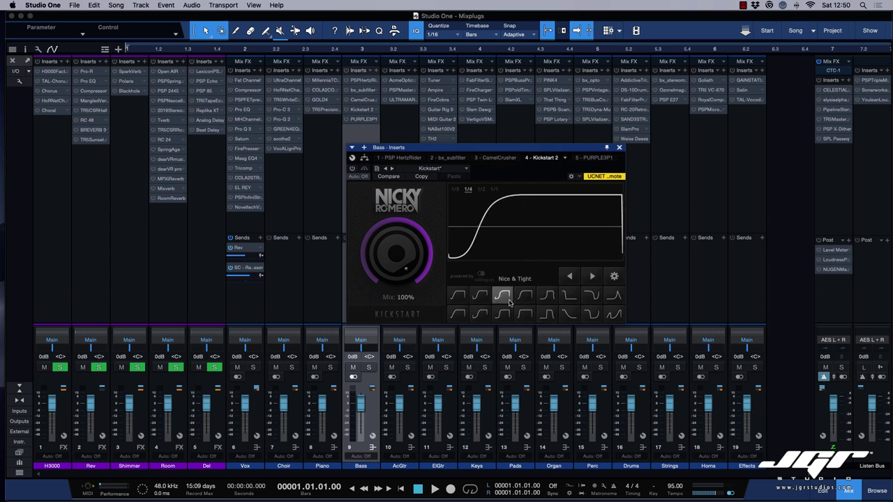
{"action": "left_click", "coordinate": [524, 315]}
{"action": "left_click", "coordinate": [544, 315]}
{"action": "left_click", "coordinate": [547, 295]}
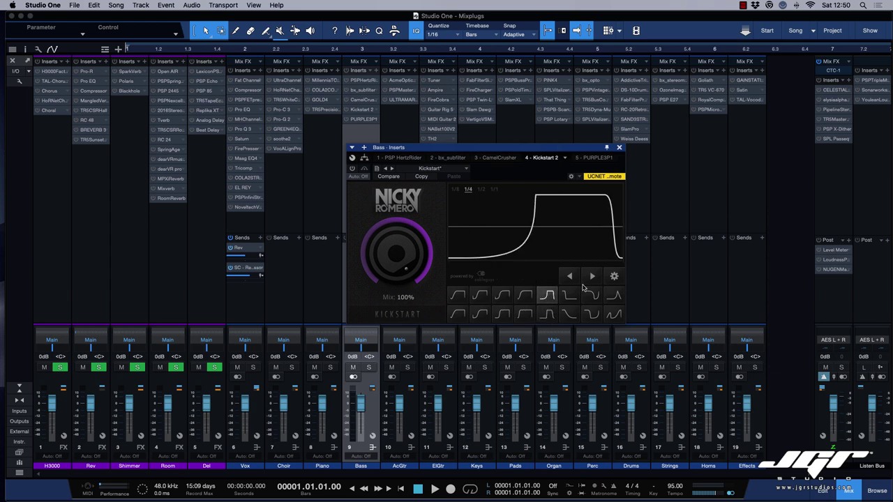
{"action": "left_click", "coordinate": [590, 295]}
{"action": "left_click", "coordinate": [592, 318]}
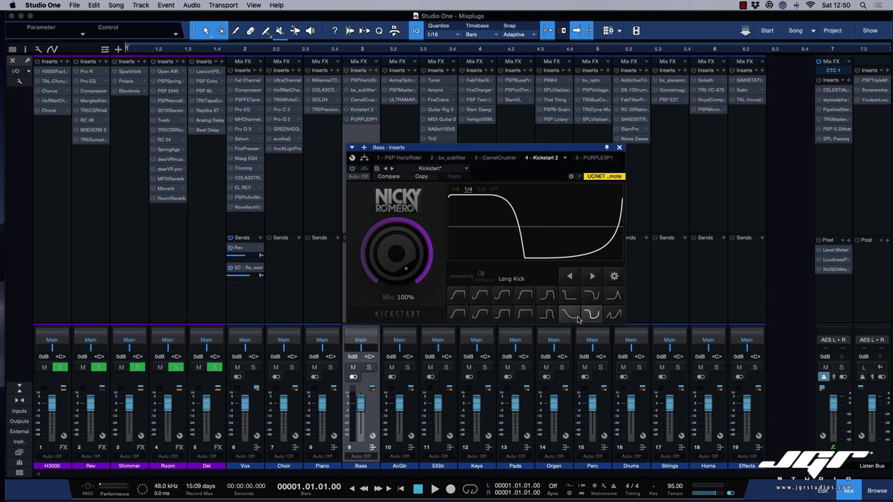
{"action": "left_click", "coordinate": [614, 296]}
{"action": "left_click", "coordinate": [614, 315]}
{"action": "left_click", "coordinate": [483, 297]}
{"action": "left_click", "coordinate": [483, 314]}
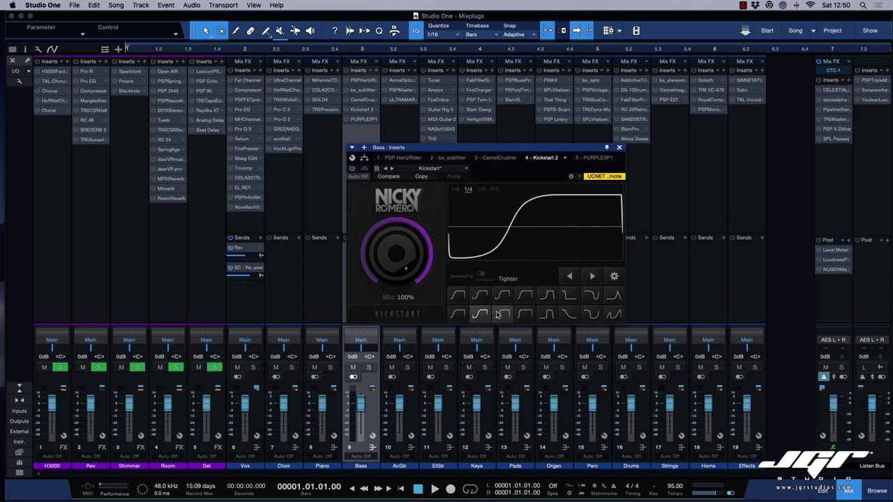
{"action": "left_click", "coordinate": [505, 315]}
{"action": "left_click", "coordinate": [505, 298]}
{"action": "left_click", "coordinate": [520, 298]}
{"action": "left_click", "coordinate": [525, 314]}
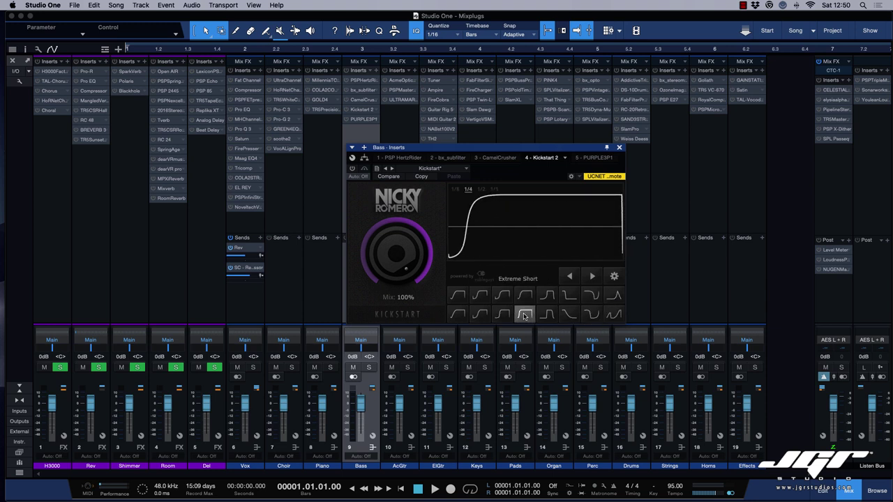
{"action": "left_click", "coordinate": [502, 314]}
{"action": "left_click", "coordinate": [458, 297]}
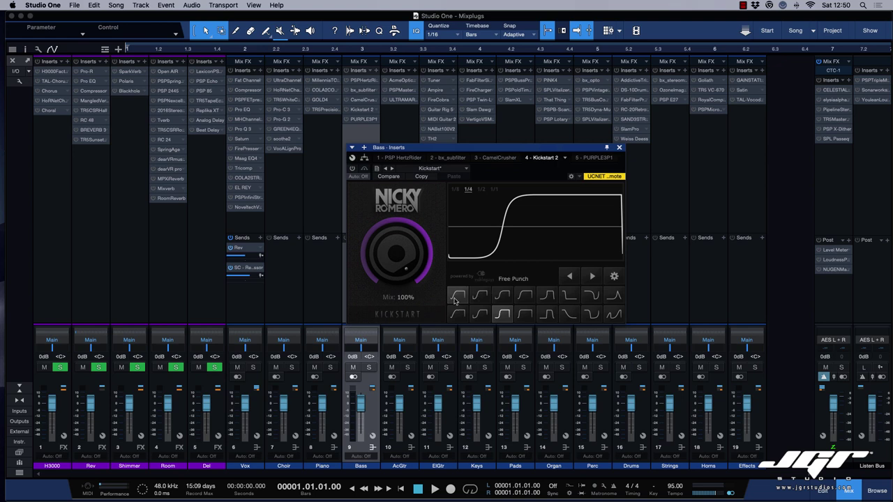
{"action": "left_click", "coordinate": [457, 314]}
{"action": "left_click", "coordinate": [547, 295]}
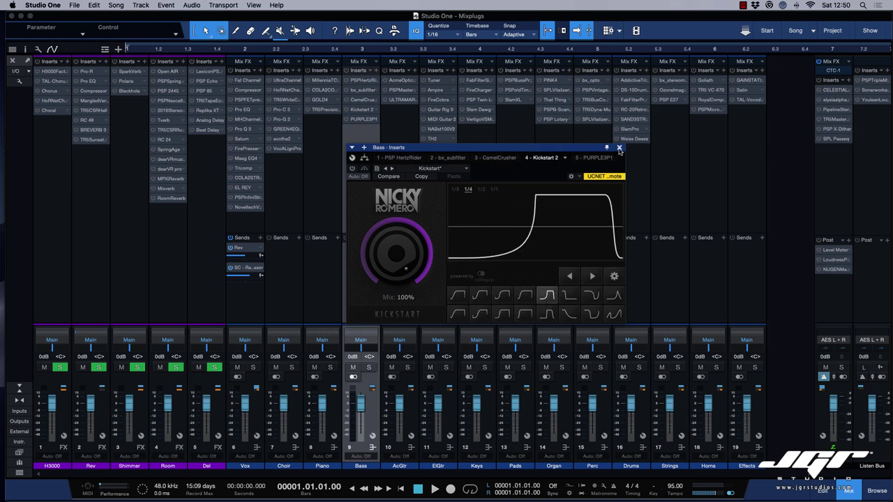
{"action": "left_click", "coordinate": [619, 150]}
Open the PURPLE3P1 insert on the Bass channel, examine its program equalizer controls, and close it.
{"action": "left_click", "coordinate": [362, 119]}
{"action": "left_click_drag", "start_coordinate": [492, 83], "coordinate": [436, 130]}
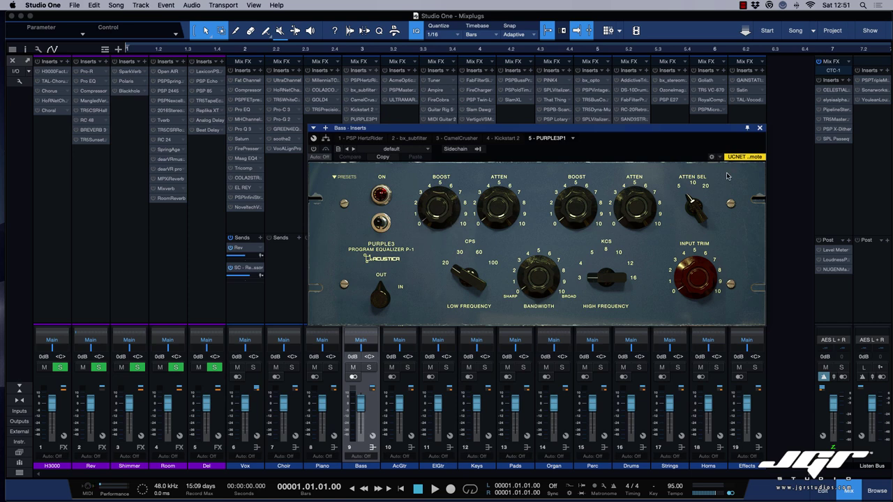
{"action": "left_click", "coordinate": [760, 129]}
Select the AcGtr channel, open its Acme Opticom XLA-3 insert to examine the leveling amplifier controls, and close it.
{"action": "left_click", "coordinate": [409, 135]}
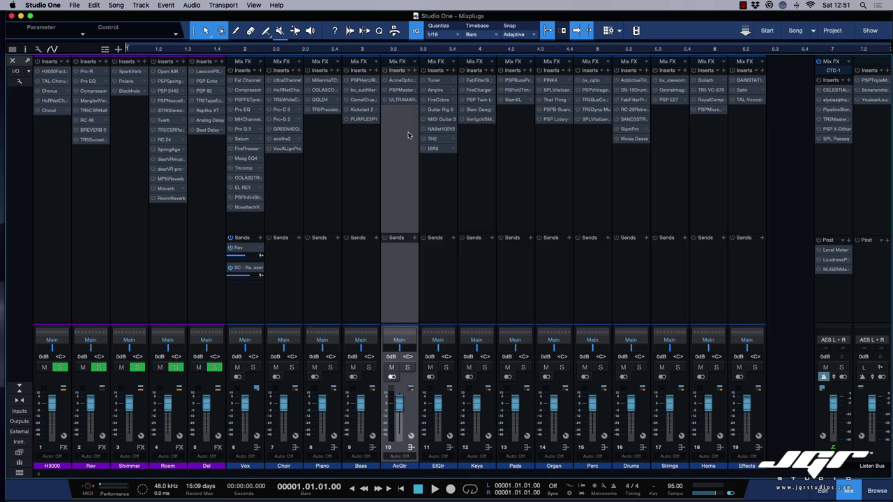
{"action": "left_click", "coordinate": [400, 83]}
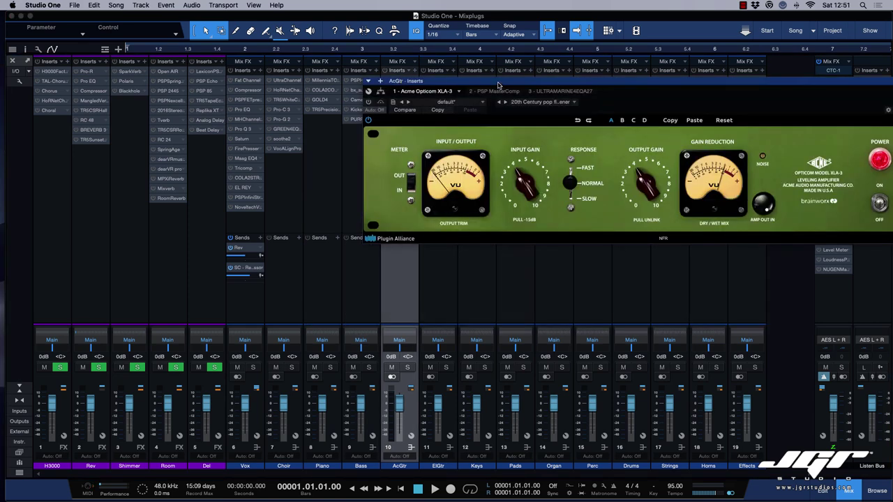
{"action": "left_click_drag", "start_coordinate": [500, 87], "coordinate": [387, 129]}
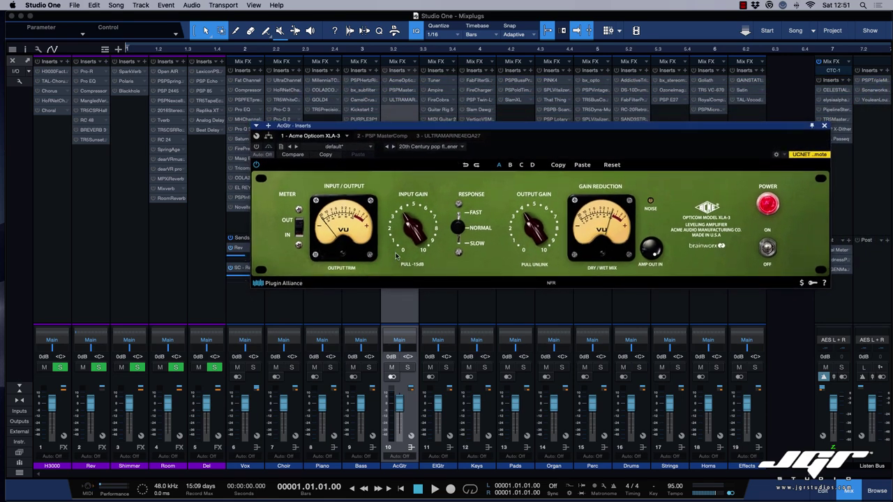
{"action": "left_click", "coordinate": [825, 127]}
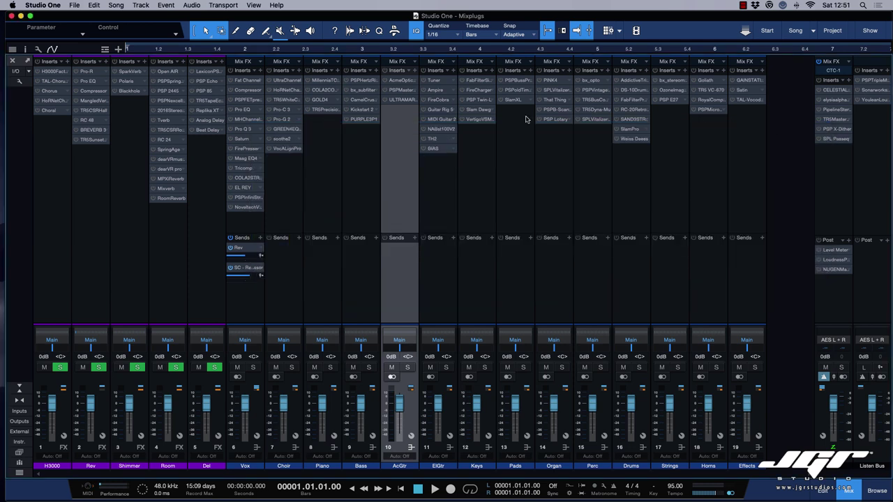
Open the PSP MasterComp insert on the AcGtr channel, examine its compressor controls, and close it.
{"action": "left_click", "coordinate": [405, 91]}
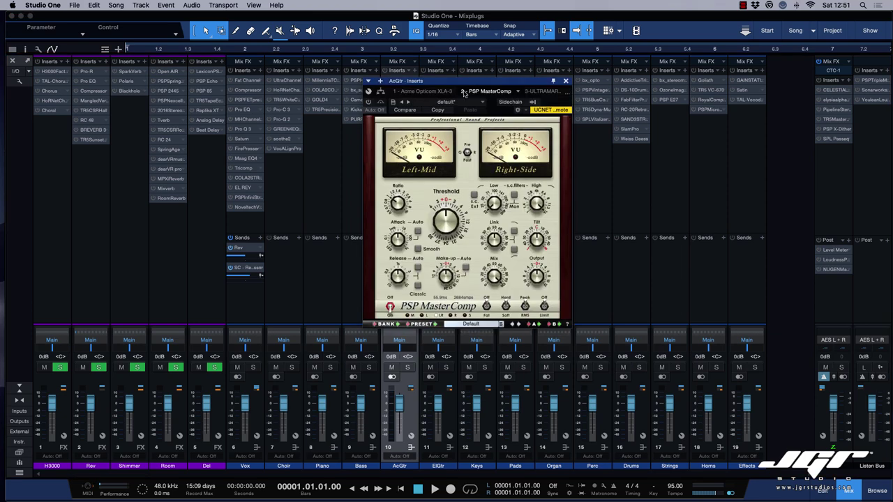
{"action": "mouse_move", "coordinate": [471, 83]}
{"action": "left_mouse_down"}
{"action": "mouse_move", "coordinate": [472, 91]}
{"action": "mouse_move", "coordinate": [471, 83]}
{"action": "left_mouse_up"}
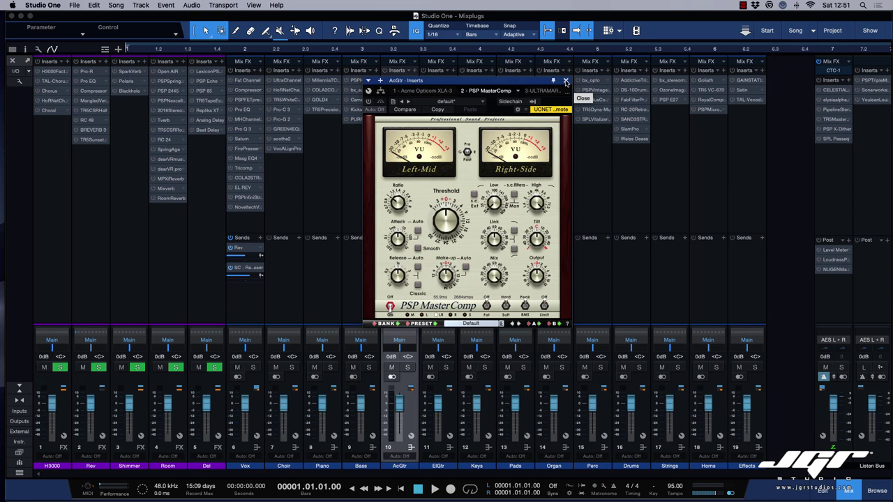
{"action": "left_click", "coordinate": [566, 83]}
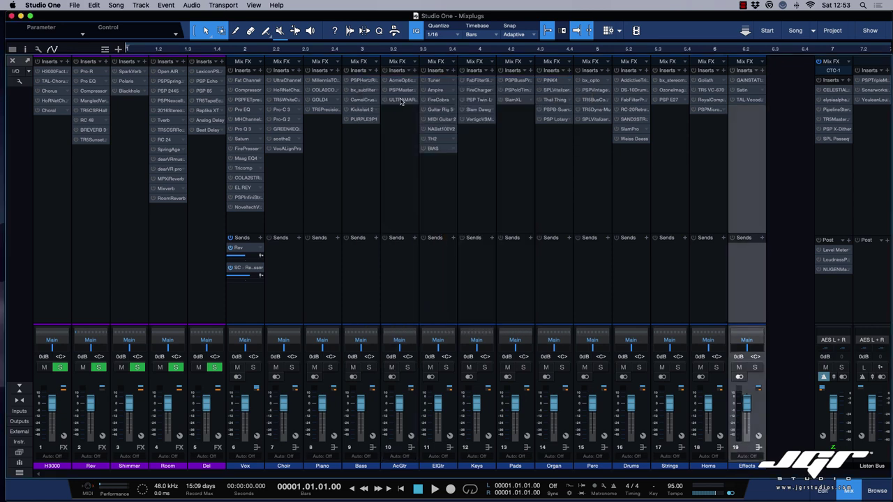
Open the ULTRAMARINE4EQA27 insert on the AcGtr channel, examine its variable equalizer controls, and close it.
{"action": "double_click", "coordinate": [401, 101]}
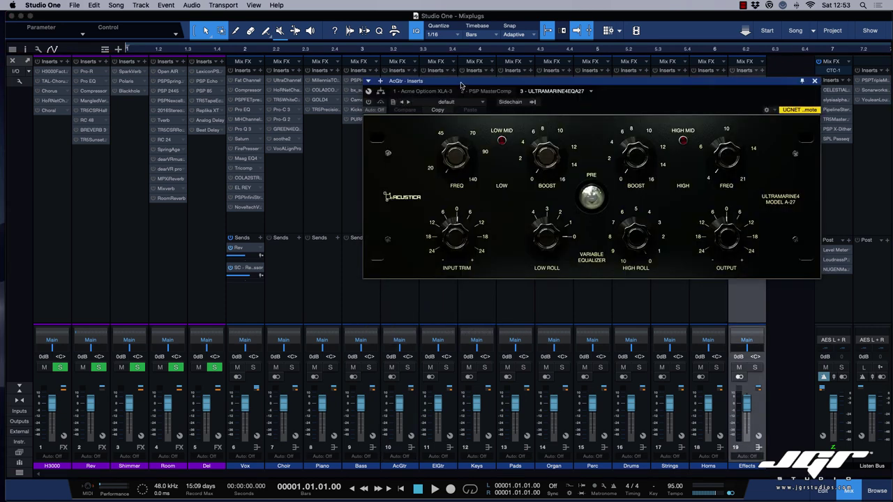
{"action": "left_click_drag", "start_coordinate": [463, 89], "coordinate": [375, 125]}
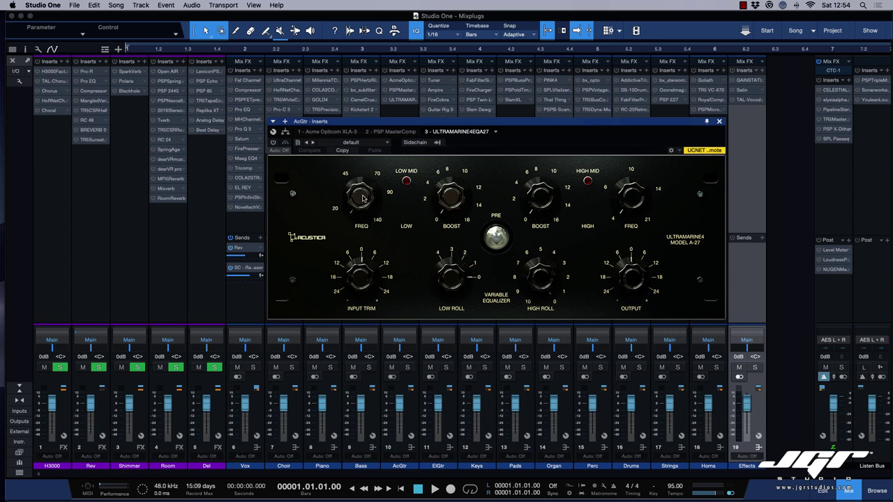
{"action": "left_click", "coordinate": [719, 123]}
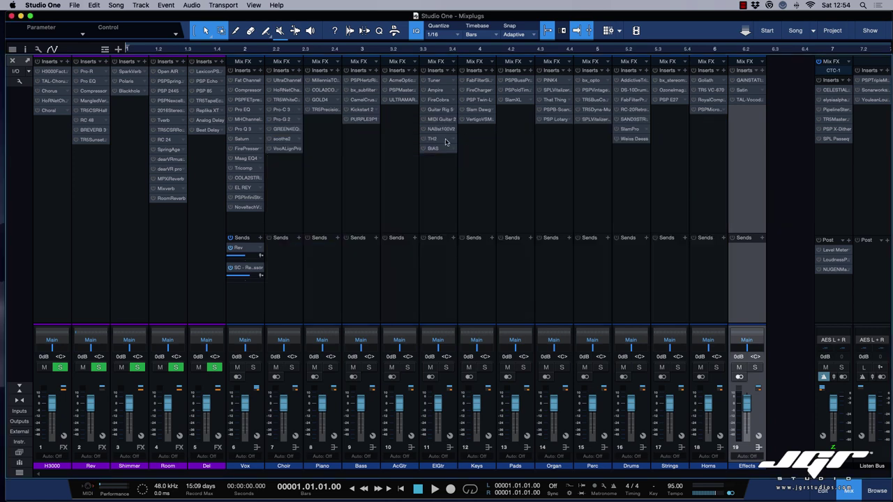
Open the Tuner insert on the ElGtr channel, examine its display and calibration controls, and close it.
{"action": "double_click", "coordinate": [436, 84]}
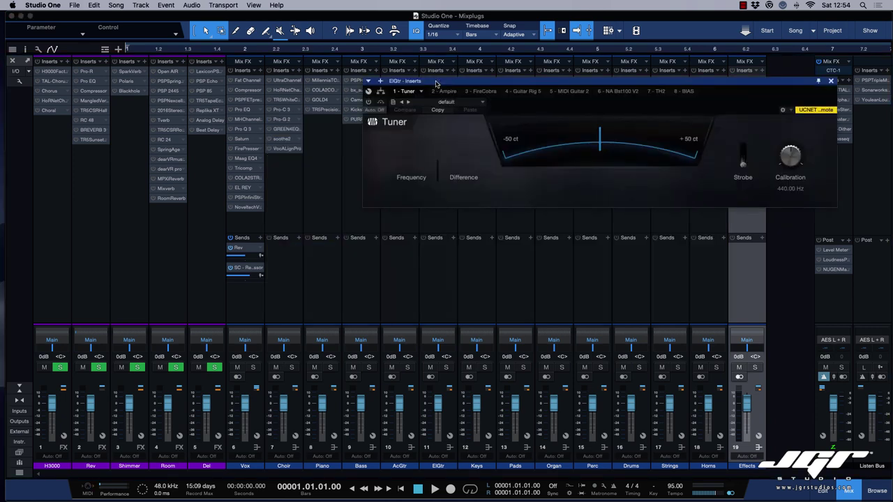
{"action": "left_click_drag", "start_coordinate": [509, 83], "coordinate": [399, 113]}
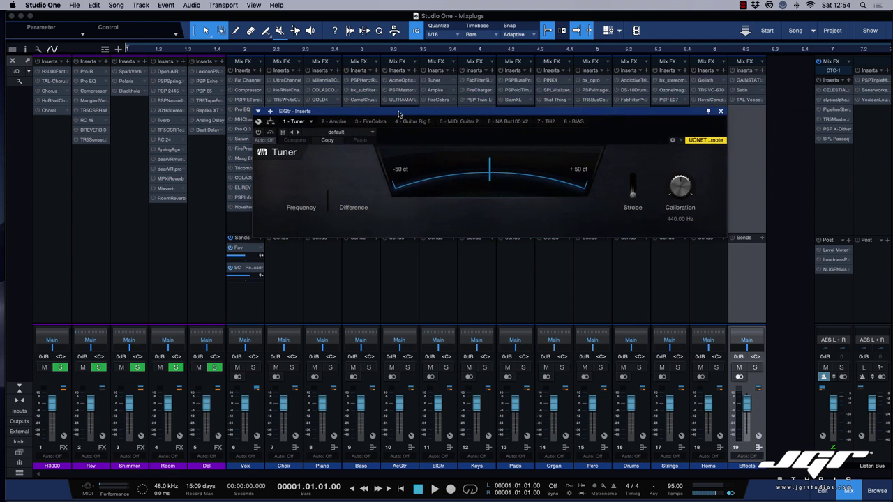
{"action": "left_click", "coordinate": [721, 112]}
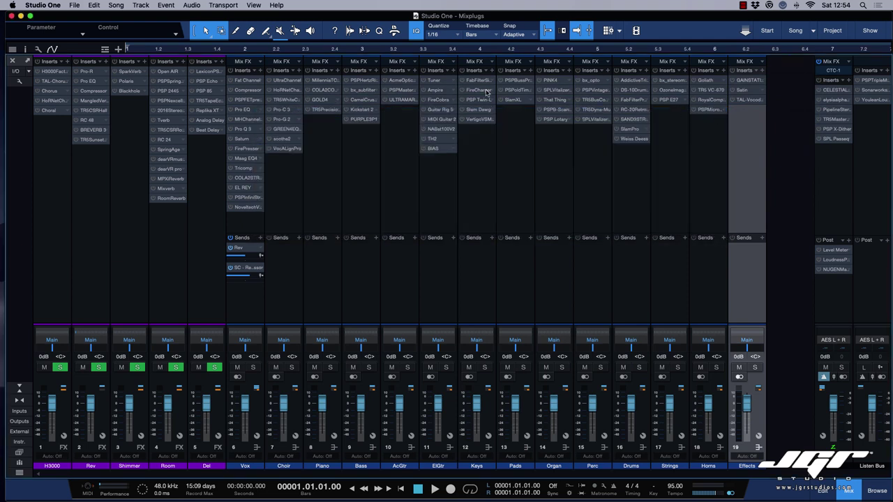
In the Ampire insert on the ElGtr channel, choose the Amp STV amplifier and the 8x10 STV cabinet, and close it.
{"action": "double_click", "coordinate": [433, 90]}
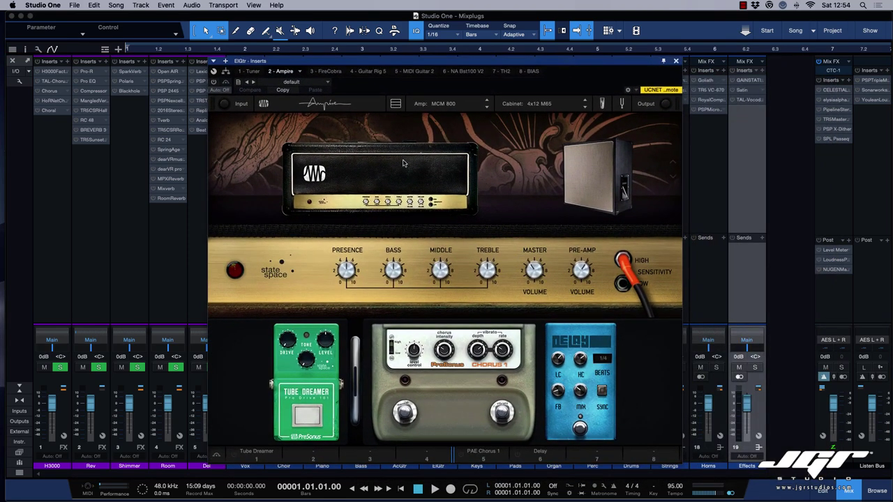
{"action": "left_click", "coordinate": [405, 163]}
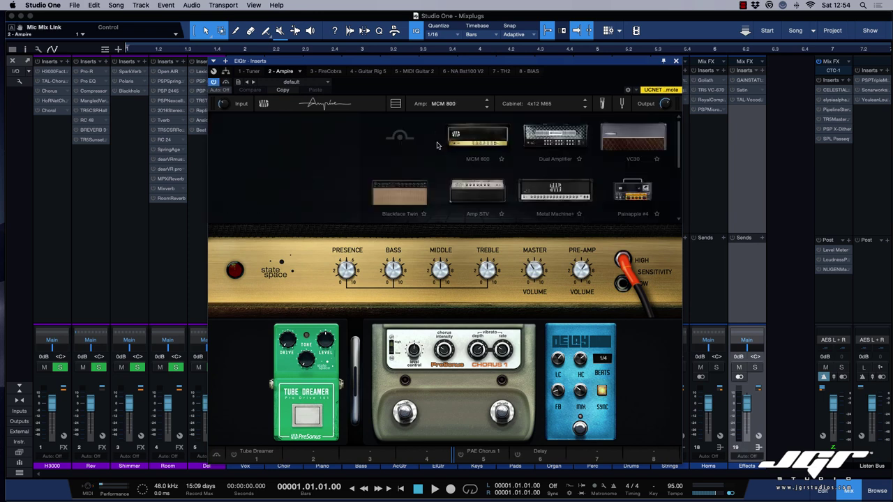
{"action": "left_click", "coordinate": [483, 191]}
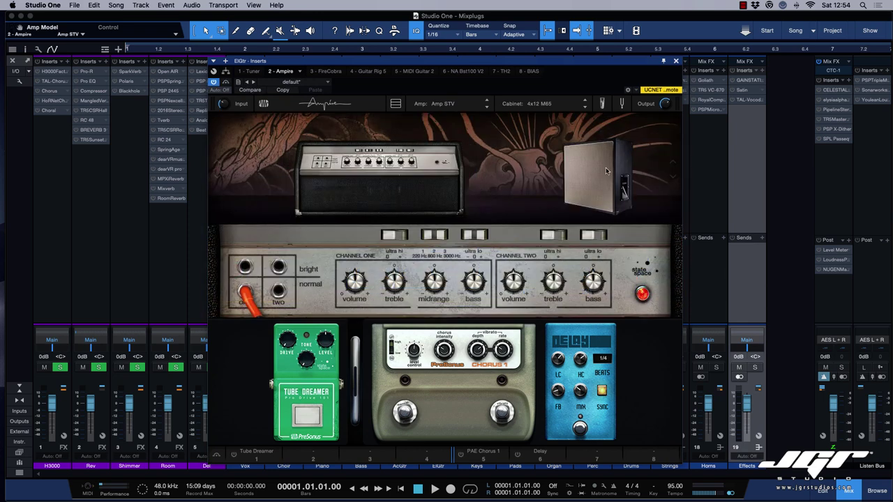
{"action": "left_click", "coordinate": [606, 171]}
{"action": "left_click", "coordinate": [559, 115]}
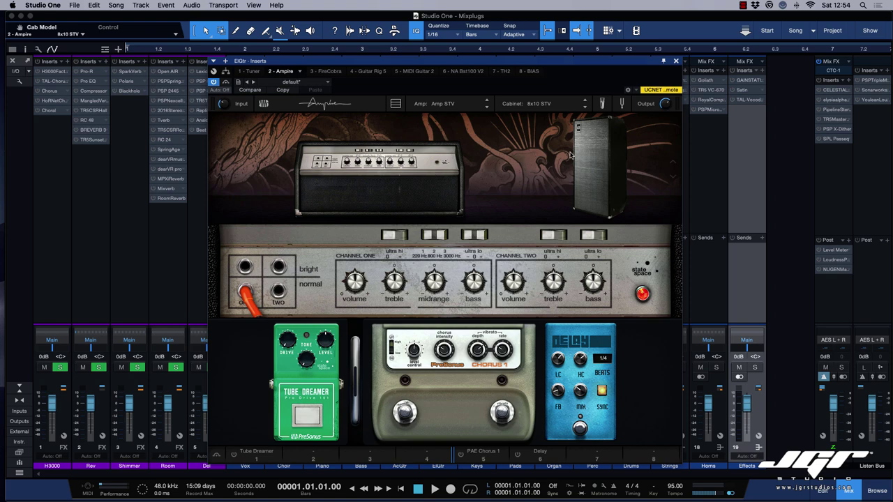
{"action": "left_click", "coordinate": [675, 62]}
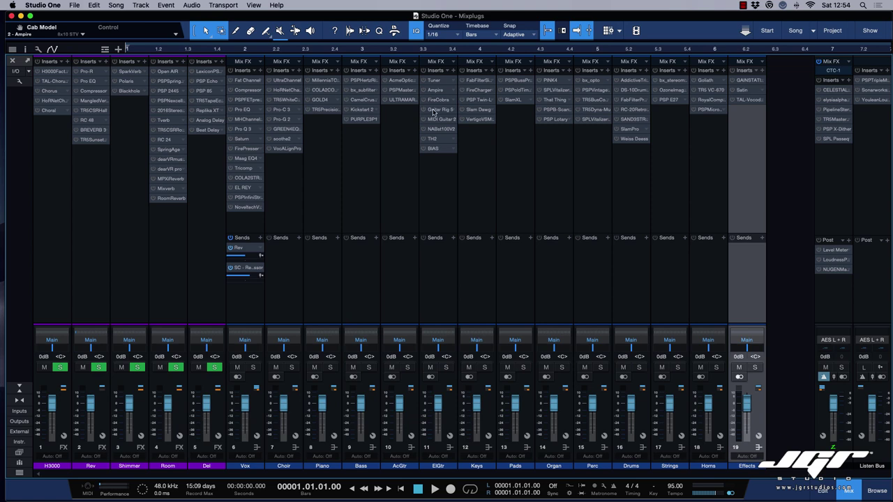
Open the Guitar Rig 5 insert on the ElGtr channel, load the Mid Lead preset, and close it.
{"action": "left_click", "coordinate": [433, 112]}
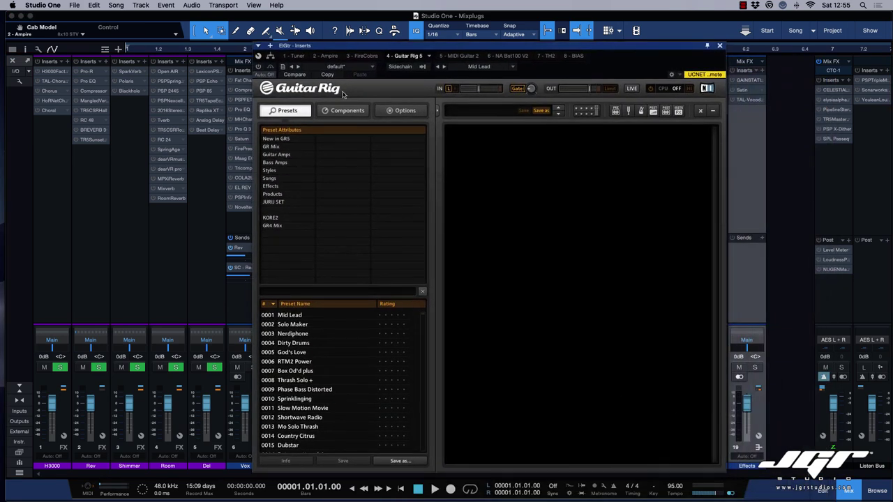
{"action": "left_click", "coordinate": [289, 315]}
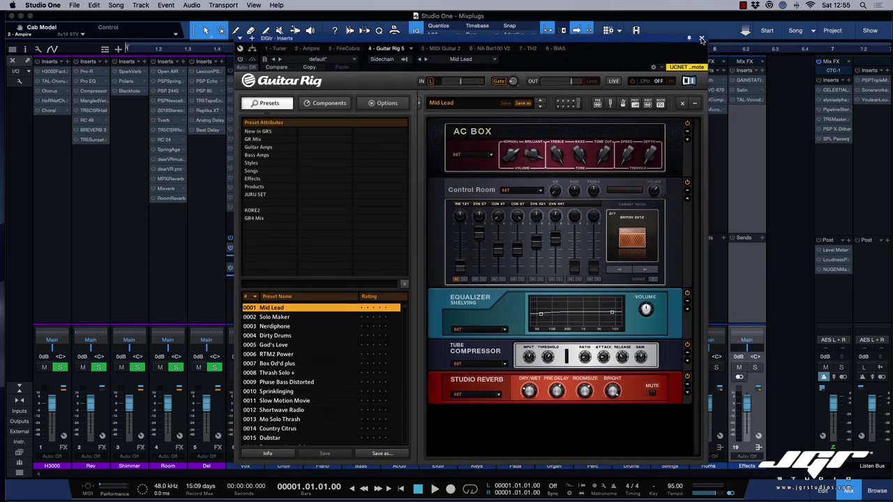
{"action": "left_click", "coordinate": [702, 39]}
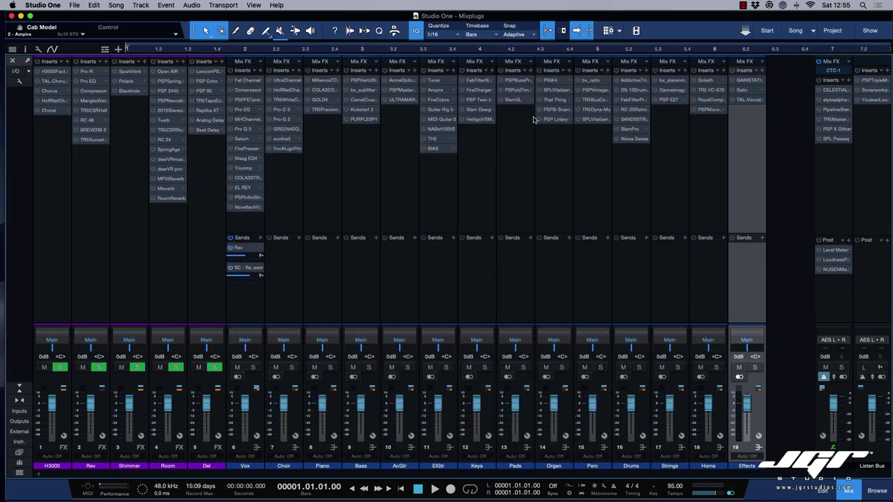
Examine the NA Bst100 V2 and TH2 amp simulator inserts on the ElGtr channel in turn, closing each one.
{"action": "left_click", "coordinate": [434, 132]}
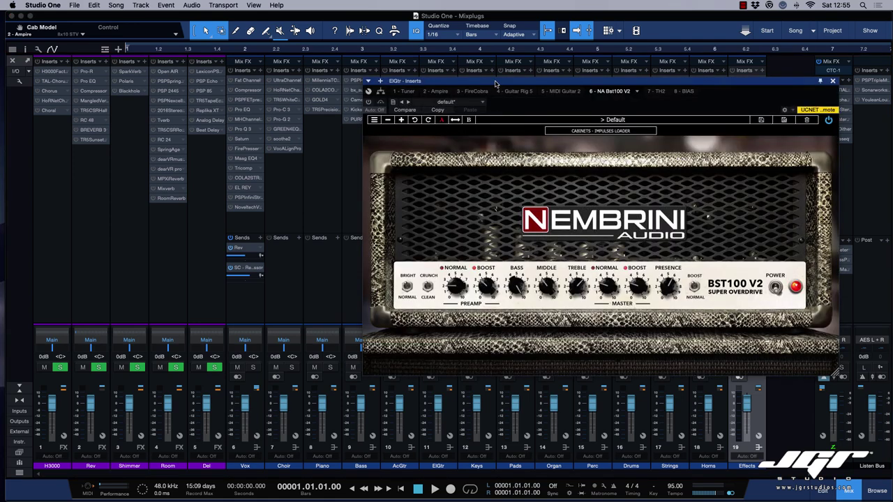
{"action": "left_click_drag", "start_coordinate": [496, 84], "coordinate": [324, 102]}
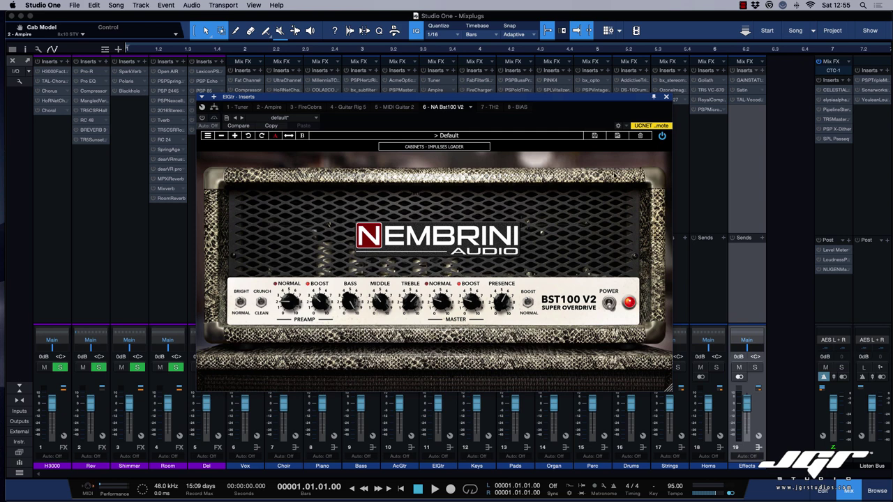
{"action": "left_click", "coordinate": [667, 97]}
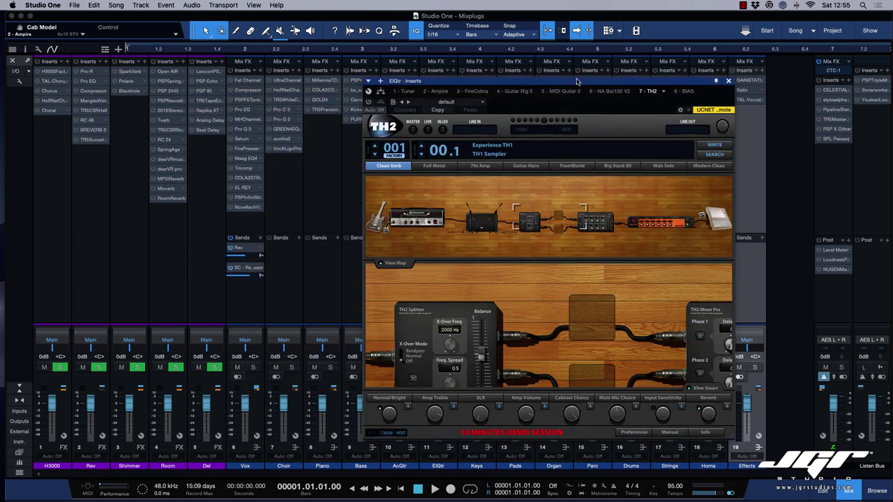
{"action": "left_click_drag", "start_coordinate": [577, 81], "coordinate": [493, 72]}
{"action": "left_click", "coordinate": [643, 72]}
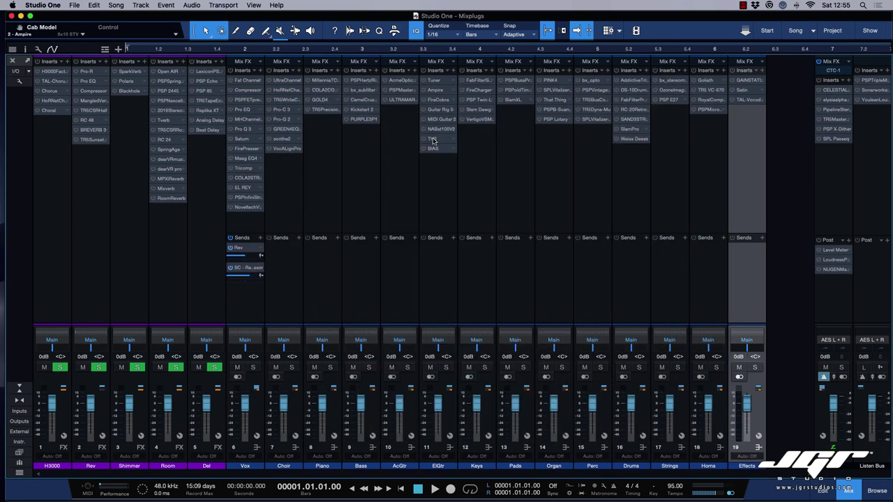
Open the BIAS insert on the ElGtr channel, examine its amp modelling chain and controls, and close it.
{"action": "double_click", "coordinate": [434, 151]}
{"action": "left_click_drag", "start_coordinate": [545, 81], "coordinate": [438, 104]}
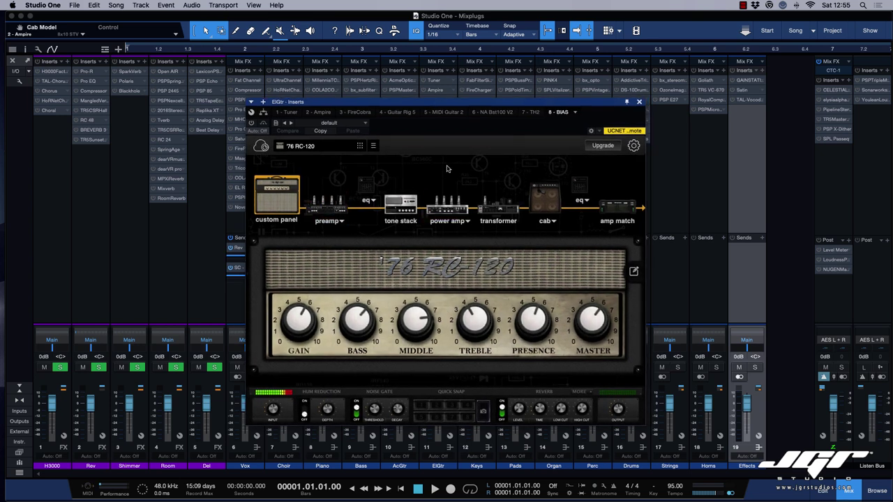
{"action": "left_click", "coordinate": [640, 103]}
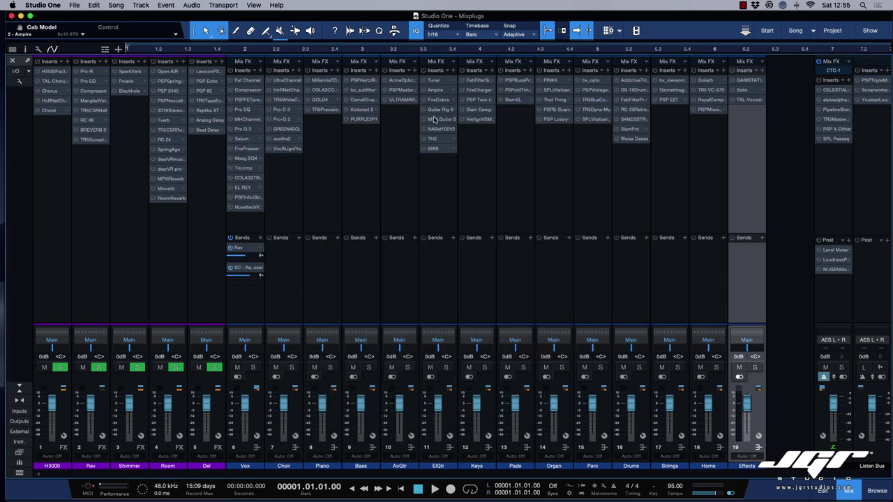
Open the MIDI Guitar 2 insert on the ElGtr channel, examine its interface and tracking, instrument and mixer sections, and close it.
{"action": "left_click", "coordinate": [433, 120]}
{"action": "left_click_drag", "start_coordinate": [476, 81], "coordinate": [323, 78]}
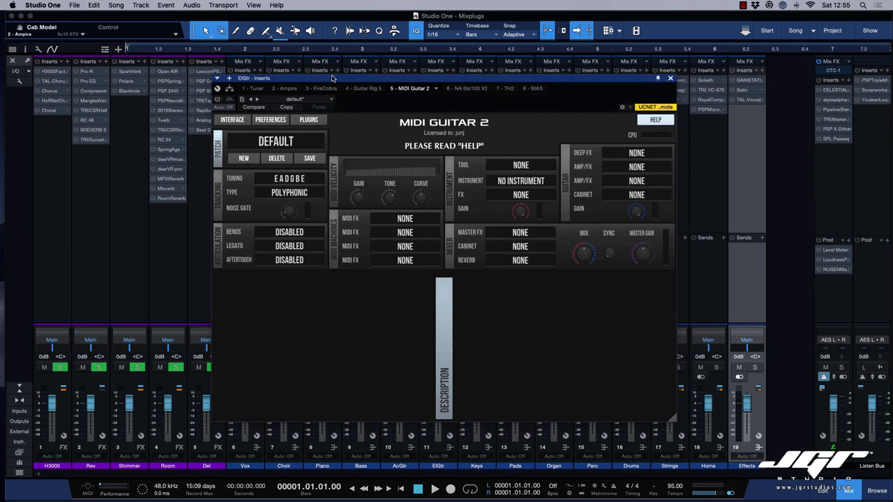
{"action": "left_click", "coordinate": [258, 121]}
{"action": "left_click", "coordinate": [546, 199]}
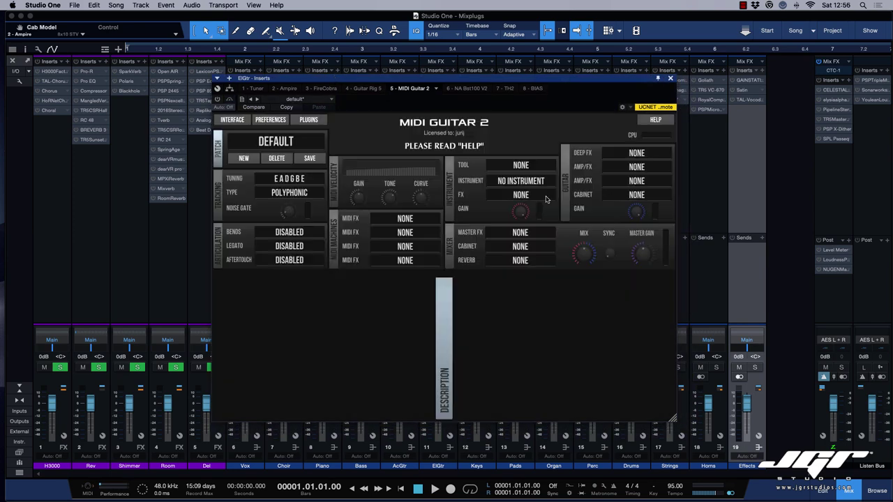
{"action": "left_click", "coordinate": [234, 120]}
{"action": "left_click", "coordinate": [235, 121]}
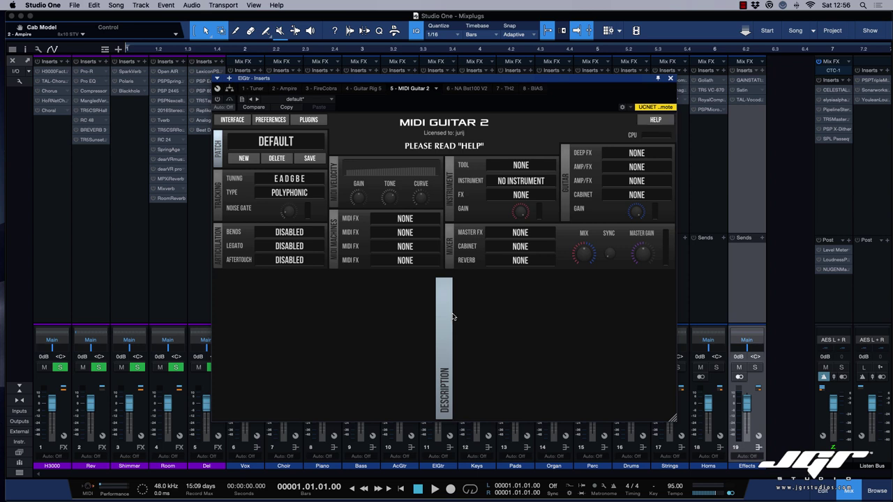
{"action": "left_click", "coordinate": [670, 79]}
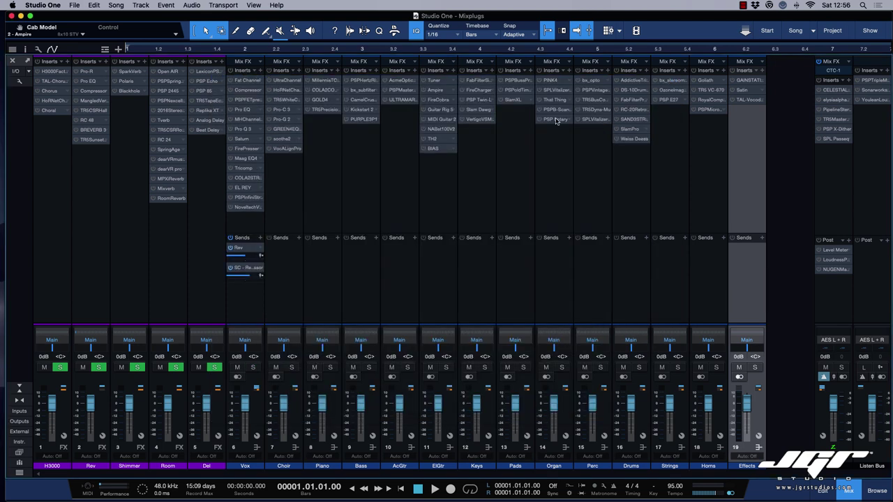
Open the FireCobra insert on the ElGtr channel, examine its controls, and close it.
{"action": "left_click", "coordinate": [433, 100]}
{"action": "left_click_drag", "start_coordinate": [473, 84], "coordinate": [378, 96]}
{"action": "left_click_drag", "start_coordinate": [441, 96], "coordinate": [443, 99]}
{"action": "left_click", "coordinate": [474, 96]}
Select the Keys channel, open its FabFilter Simplon insert, try out the filter handle, and close it.
{"action": "left_click", "coordinate": [472, 133]}
{"action": "double_click", "coordinate": [475, 81]}
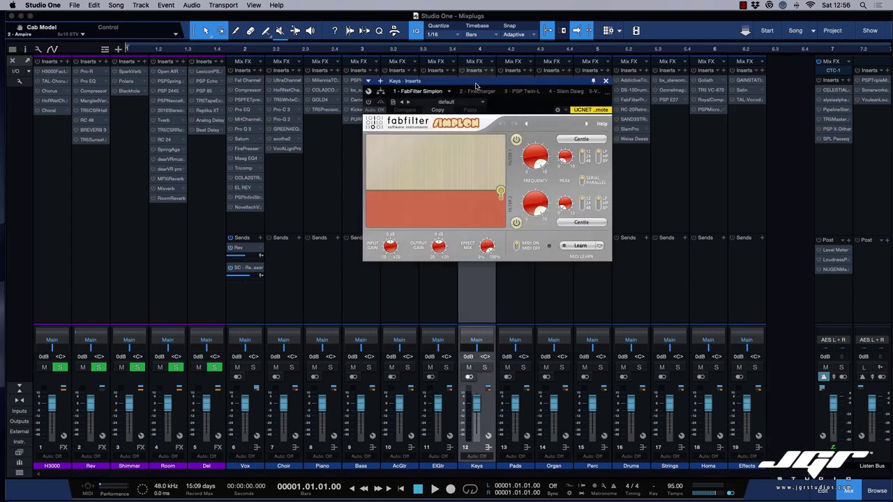
{"action": "left_click_drag", "start_coordinate": [477, 88], "coordinate": [404, 116]}
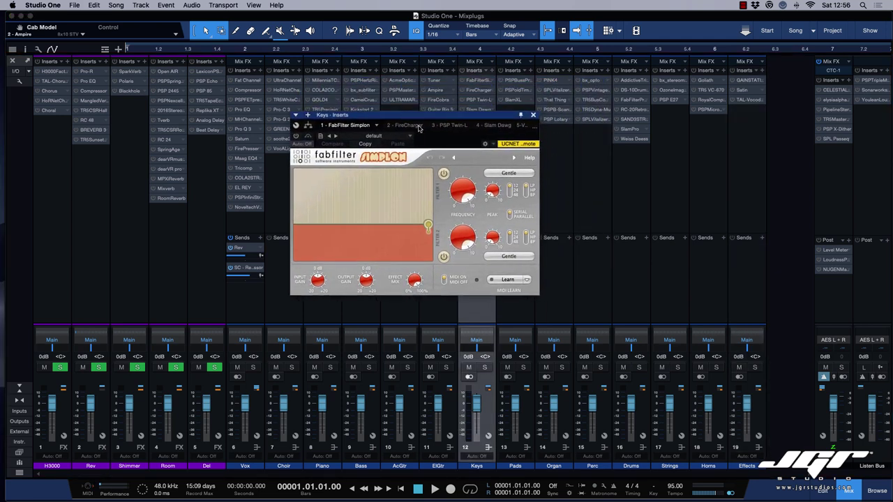
{"action": "mouse_move", "coordinate": [428, 224]}
{"action": "left_mouse_down"}
{"action": "mouse_move", "coordinate": [363, 222]}
{"action": "mouse_move", "coordinate": [343, 207]}
{"action": "mouse_move", "coordinate": [393, 211]}
{"action": "mouse_move", "coordinate": [361, 229]}
{"action": "mouse_move", "coordinate": [389, 199]}
{"action": "mouse_move", "coordinate": [399, 224]}
{"action": "mouse_move", "coordinate": [371, 230]}
{"action": "mouse_move", "coordinate": [429, 230]}
{"action": "left_mouse_up"}
{"action": "left_click", "coordinate": [533, 114]}
Open the FireCharger insert on the Keys channel, examine its charge, tone and level controls, and close it.
{"action": "left_click", "coordinate": [479, 90]}
{"action": "left_click_drag", "start_coordinate": [509, 83], "coordinate": [452, 98]}
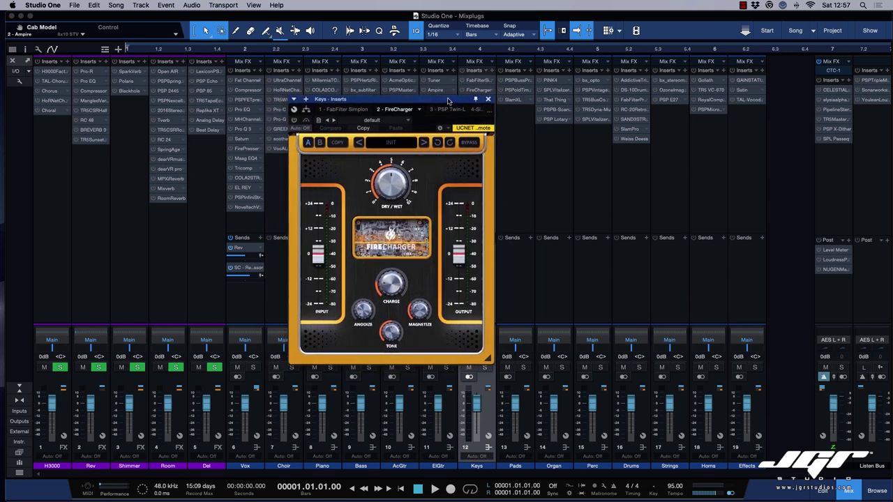
{"action": "left_click", "coordinate": [488, 99]}
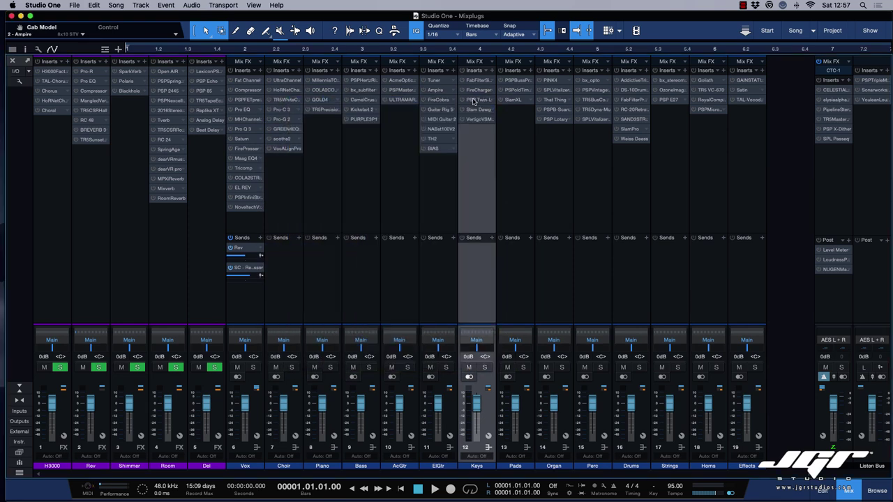
Open the PSP Twin-L insert on the Keys channel, examine its limiter controls, and close it.
{"action": "left_click", "coordinate": [473, 100]}
{"action": "left_click_drag", "start_coordinate": [495, 83], "coordinate": [401, 99]}
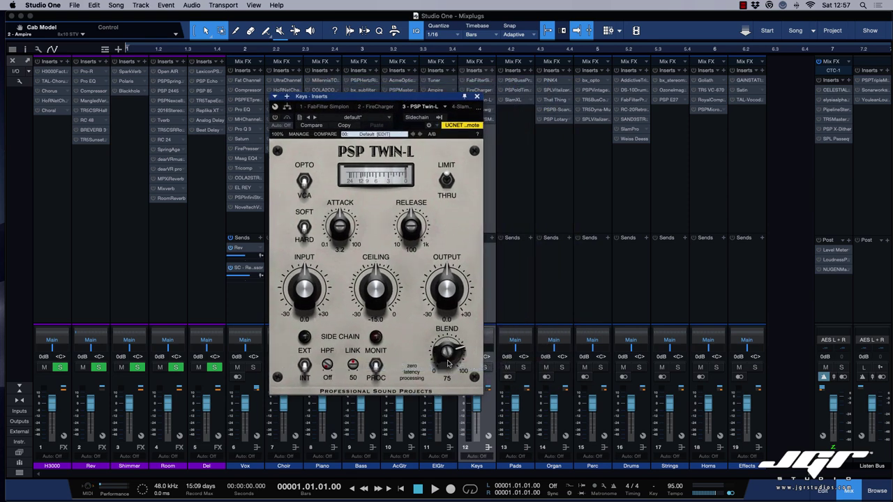
{"action": "left_click", "coordinate": [477, 96]}
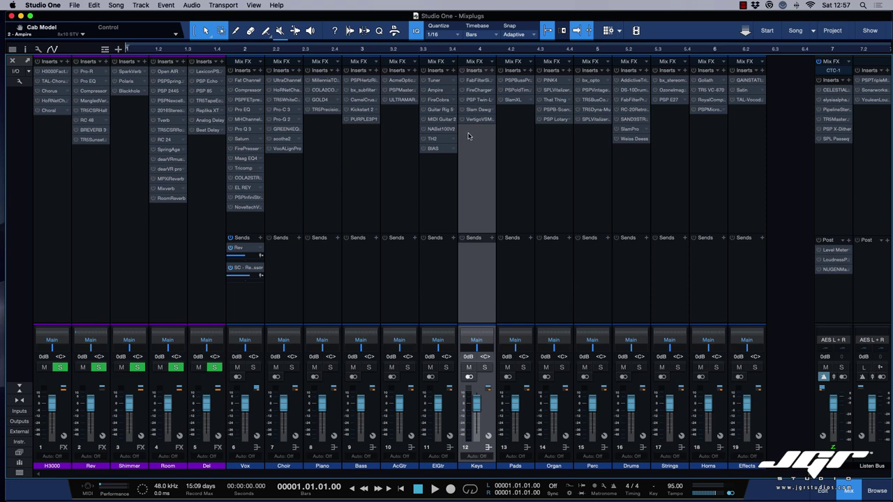
Open the Slam Dawg insert on the Keys channel, examine its heat, airzz and stereo controls, and close it.
{"action": "left_click", "coordinate": [474, 111]}
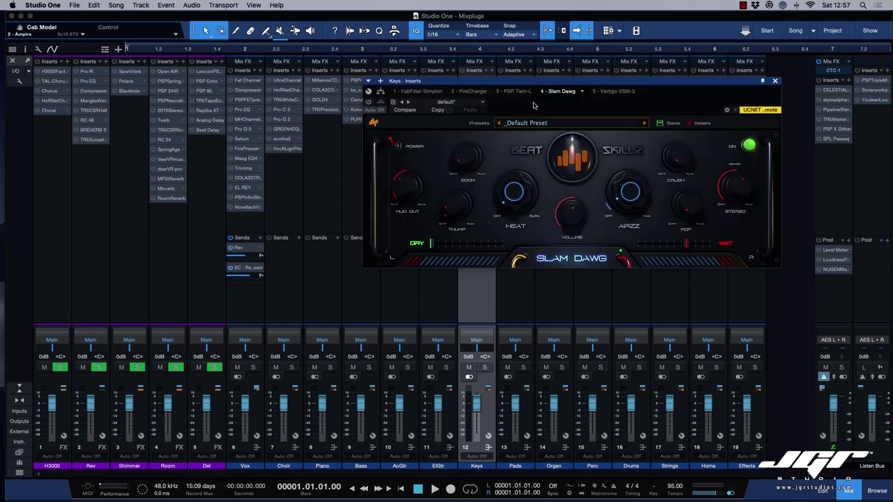
{"action": "left_click_drag", "start_coordinate": [541, 87], "coordinate": [395, 121]}
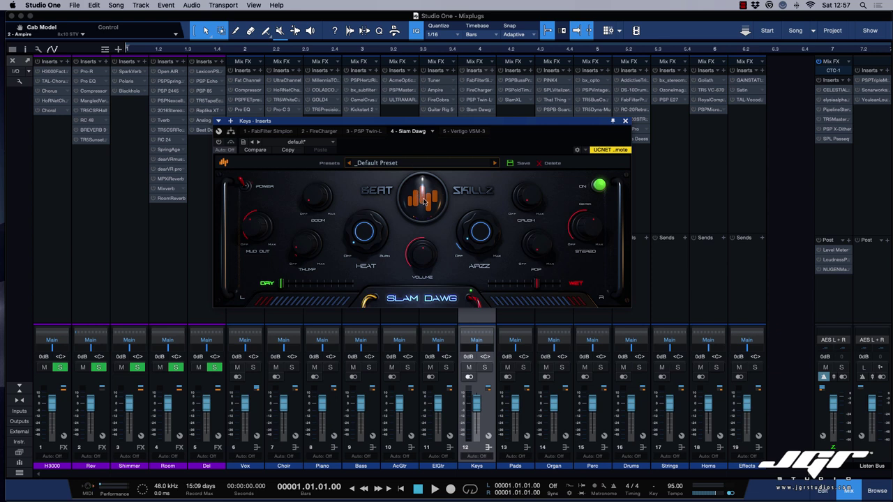
{"action": "left_click_drag", "start_coordinate": [476, 222], "coordinate": [480, 213]}
{"action": "left_click", "coordinate": [626, 123]}
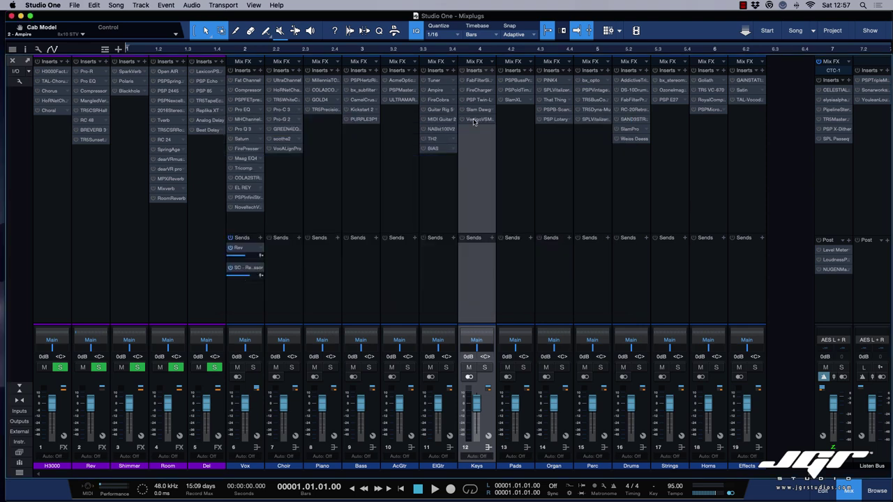
Open the Vertigo VSM-3 insert on the Keys channel, examine its harmonic and monitoring controls, and close it.
{"action": "left_click", "coordinate": [479, 119]}
{"action": "left_click_drag", "start_coordinate": [517, 88], "coordinate": [429, 102]}
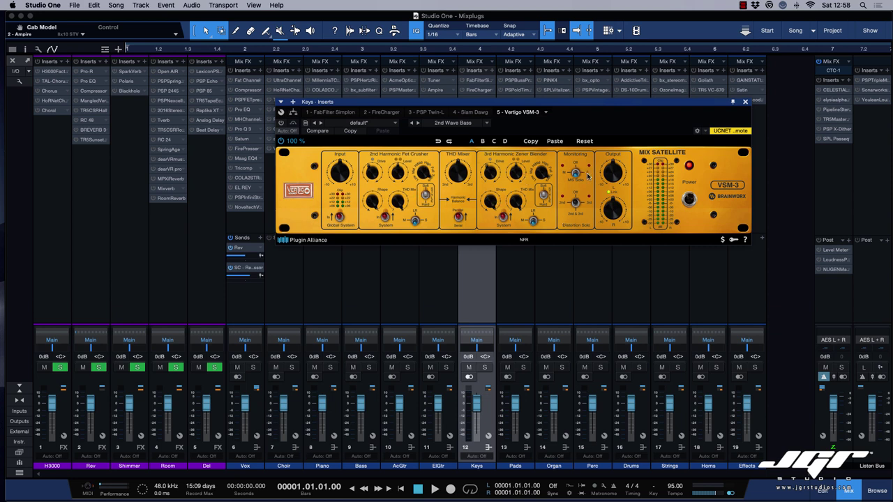
{"action": "left_click", "coordinate": [745, 103]}
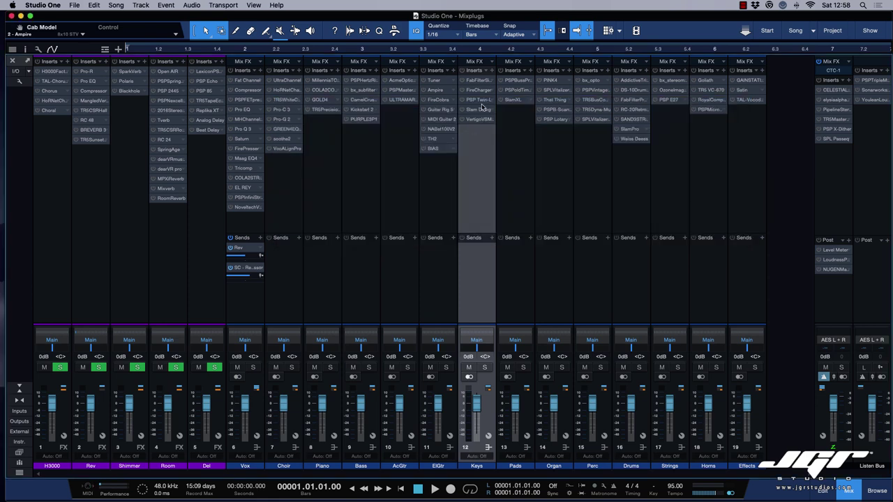
Open the PSP BussPressor insert on the Pads channel, examine its compression and sidechain high-pass controls, and close it.
{"action": "left_click", "coordinate": [505, 132]}
{"action": "left_click", "coordinate": [516, 81]}
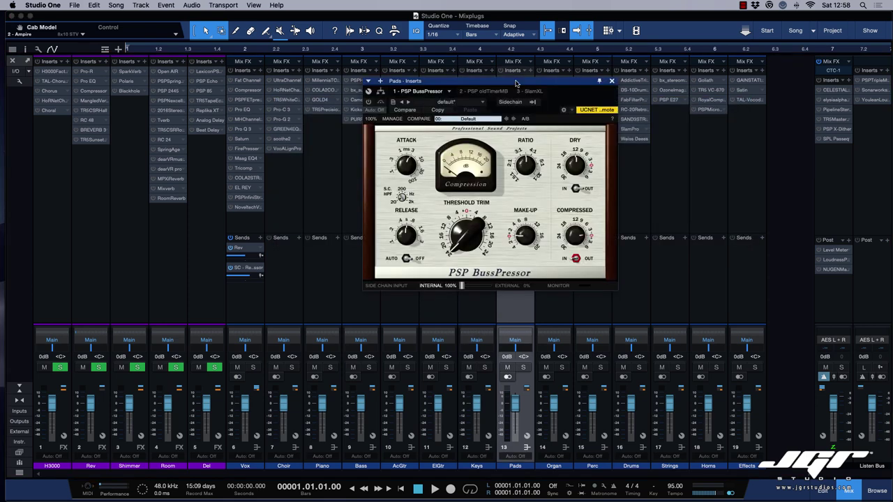
{"action": "left_click_drag", "start_coordinate": [516, 83], "coordinate": [489, 111]}
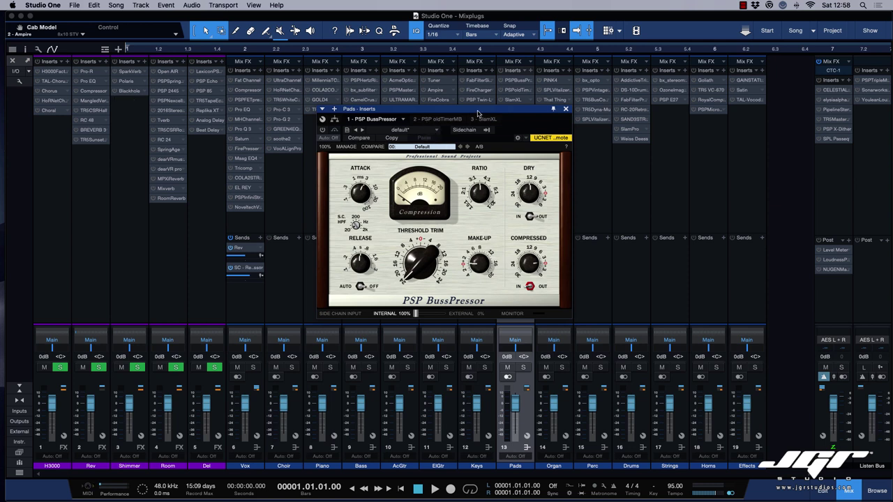
{"action": "left_click_drag", "start_coordinate": [516, 113], "coordinate": [516, 116]}
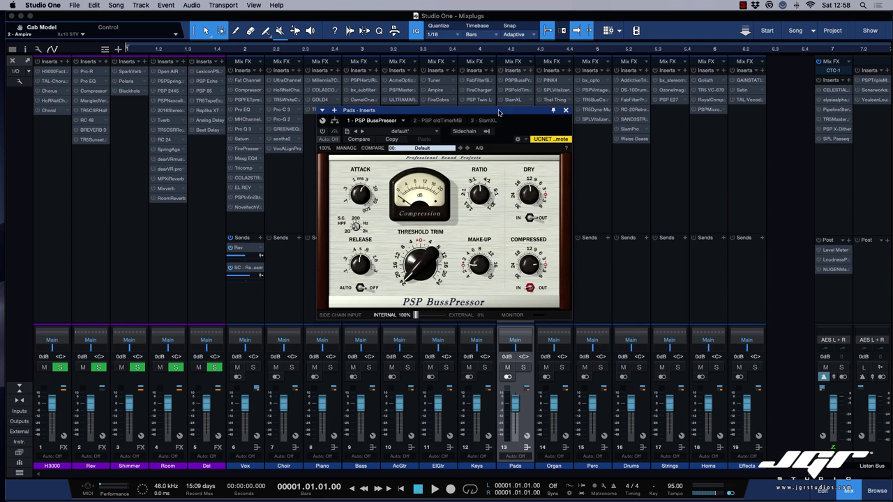
{"action": "left_click", "coordinate": [355, 227]}
{"action": "left_click", "coordinate": [565, 112]}
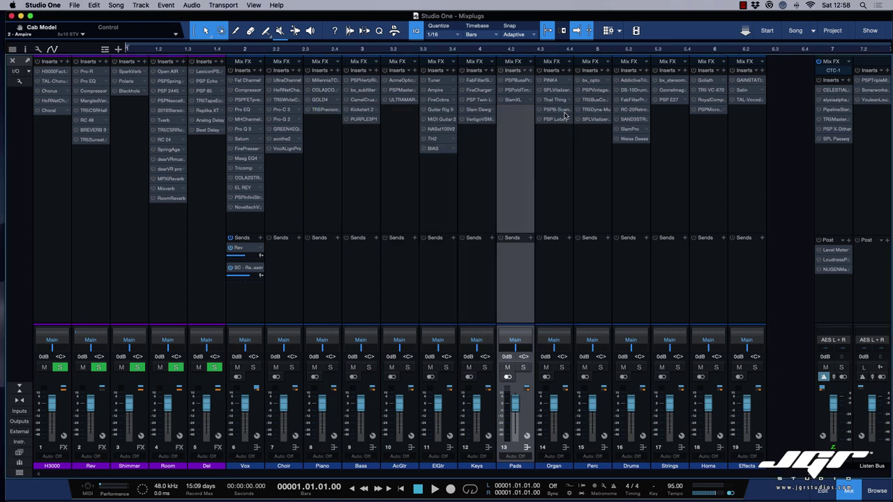
Open the PSP oldTimerMB insert on the Pads channel, examine its multiband compression controls, and close it.
{"action": "left_click", "coordinate": [514, 93]}
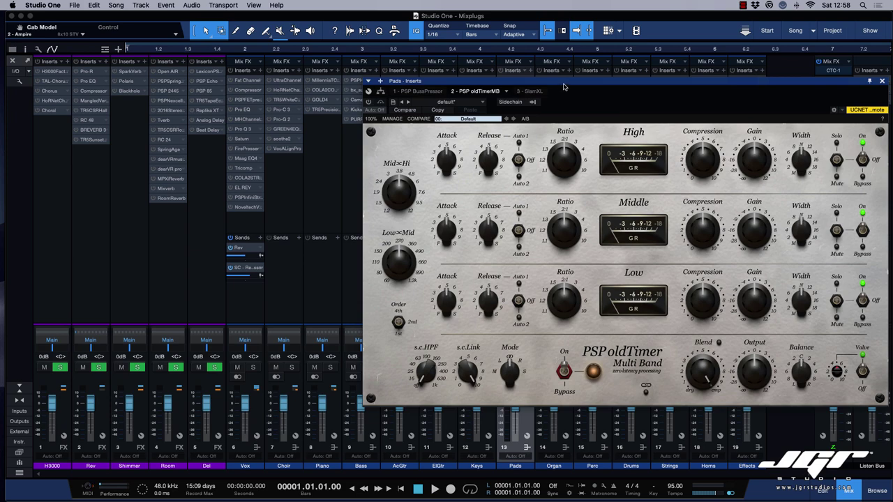
{"action": "left_click_drag", "start_coordinate": [566, 84], "coordinate": [446, 113]}
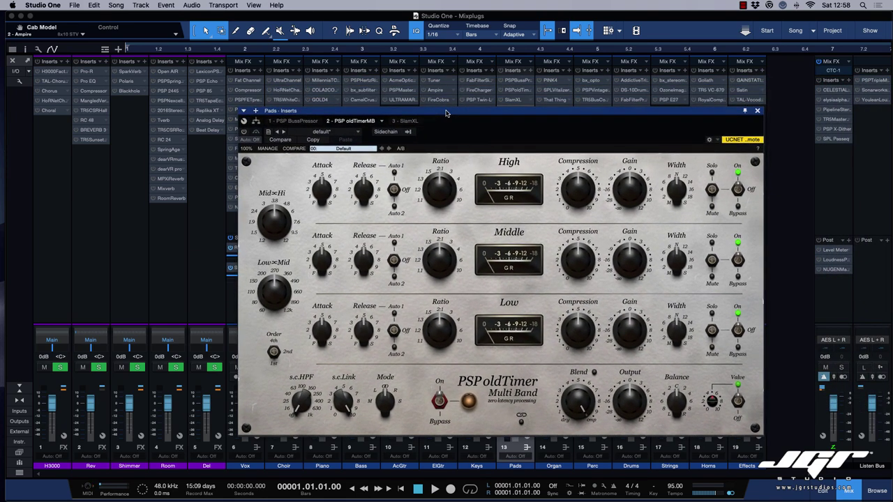
{"action": "left_click", "coordinate": [758, 111]}
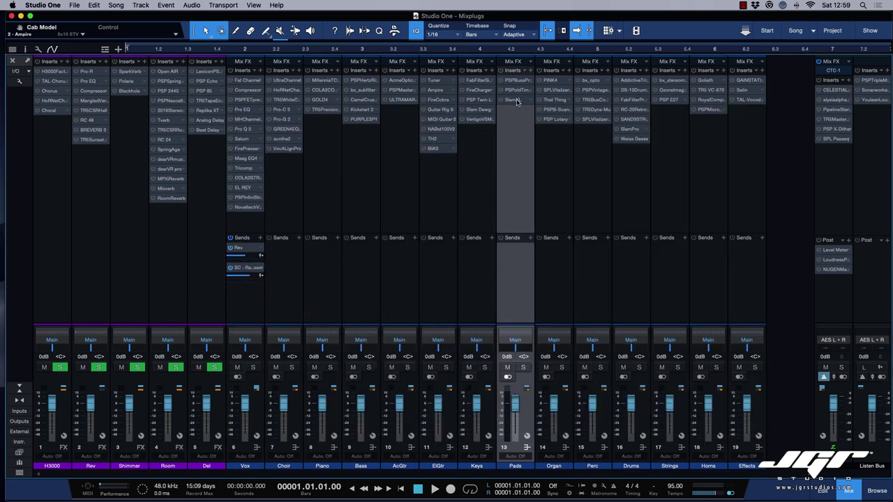
Open the SlamXL insert on the Pads channel, examine its EQ, saturation and compressor controls, and close it.
{"action": "left_click", "coordinate": [517, 102]}
{"action": "left_click_drag", "start_coordinate": [570, 84], "coordinate": [489, 103]}
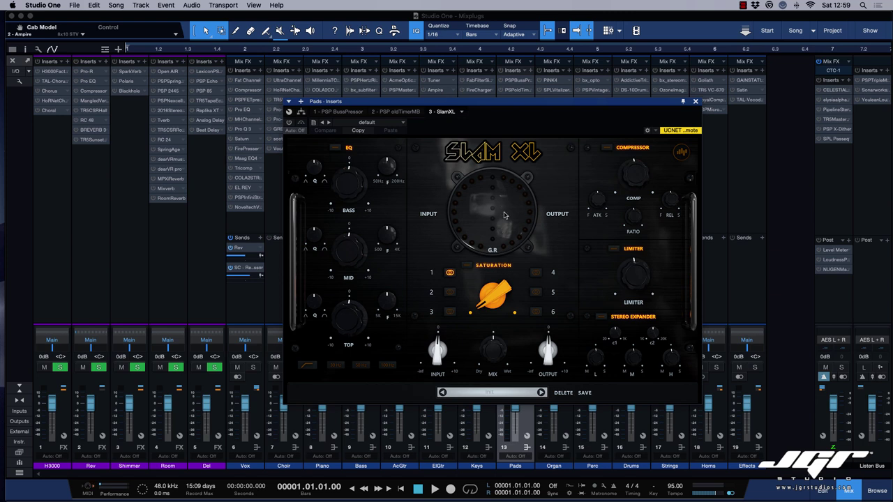
{"action": "left_click", "coordinate": [694, 101]}
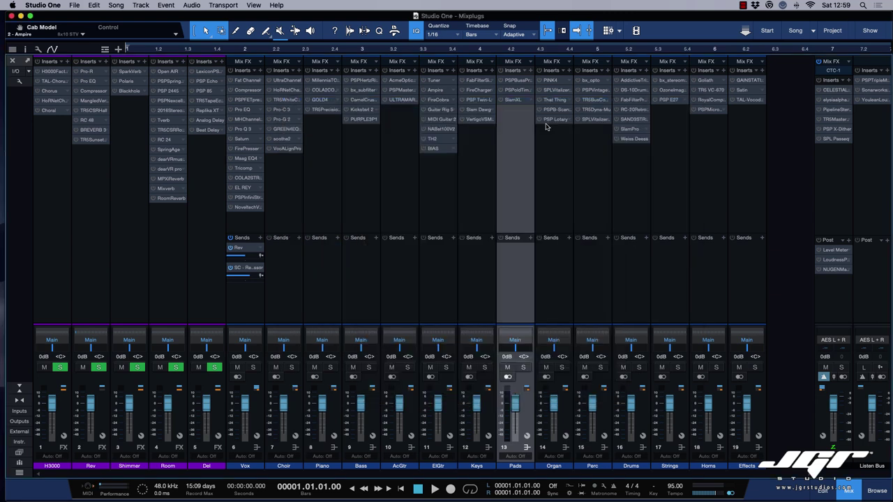
Open the PINK4 insert on the Organ channel and examine its EQ bands and compressor section.
{"action": "left_click", "coordinate": [554, 138]}
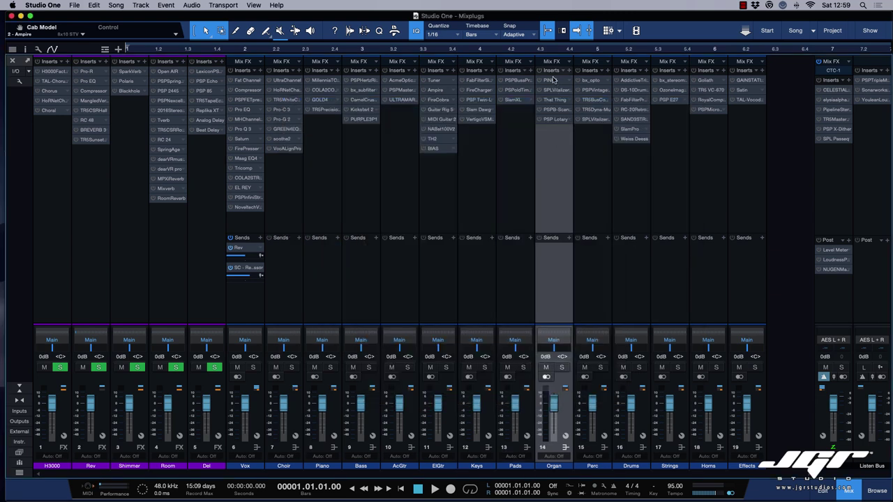
{"action": "left_click", "coordinate": [552, 81]}
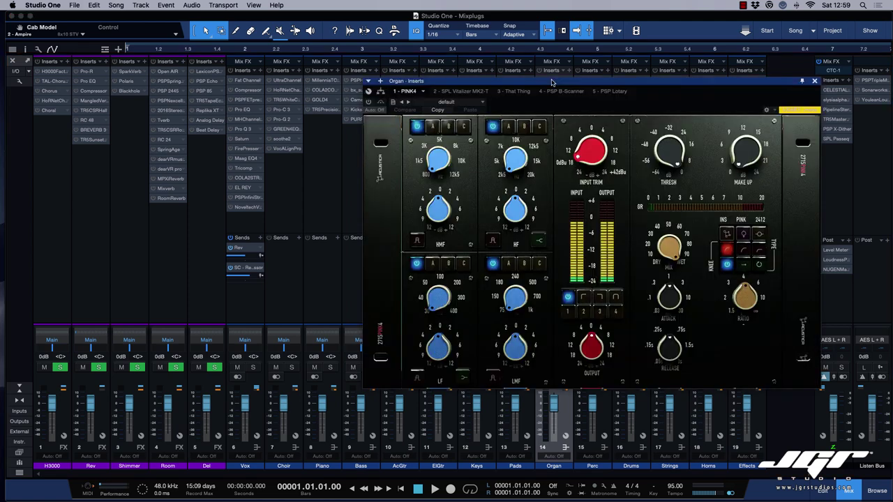
{"action": "left_click_drag", "start_coordinate": [567, 86], "coordinate": [462, 96]}
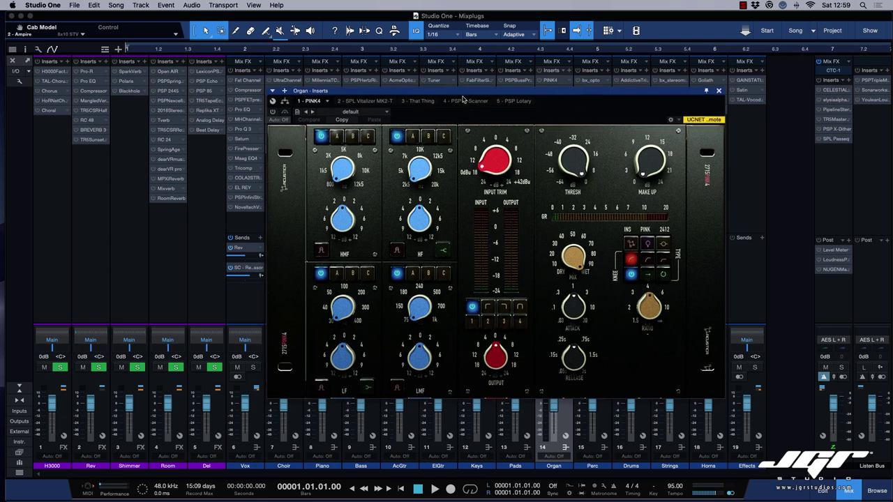
Bring up the SPL Vitalizer MK2-T insert on the Organ channel and examine its bass, process and stereo expander controls.
{"action": "left_click", "coordinate": [418, 100]}
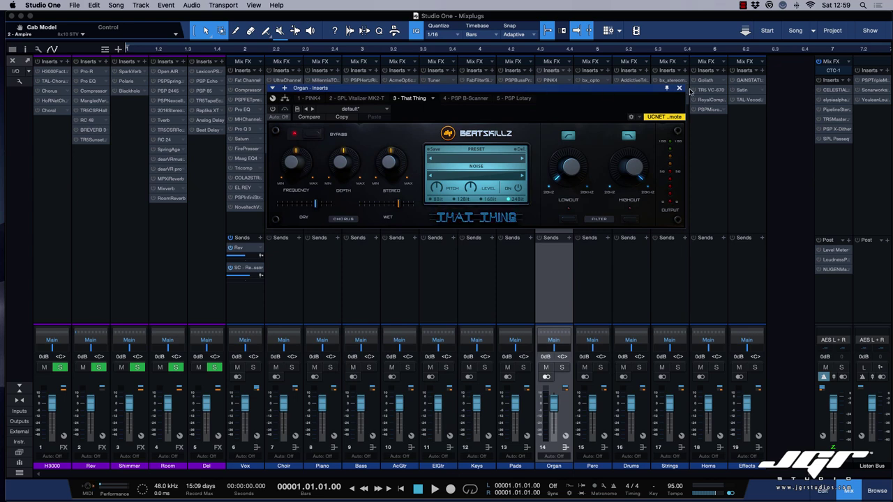
{"action": "left_click", "coordinate": [358, 99]}
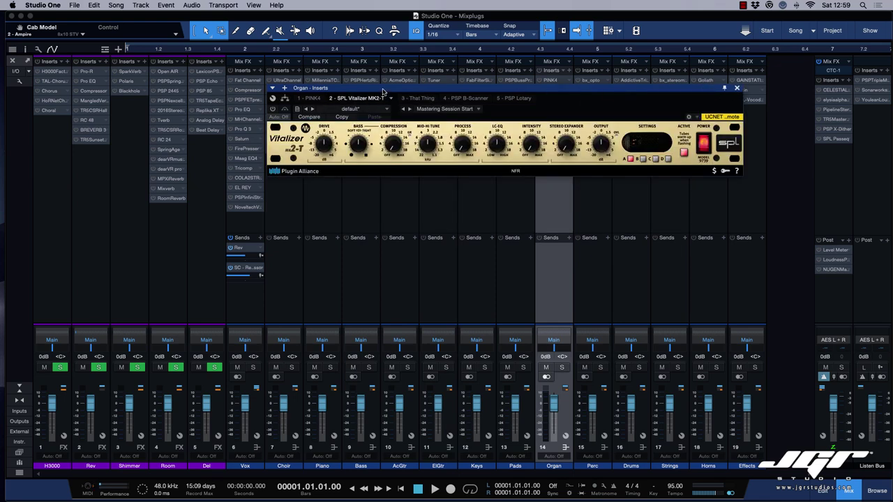
{"action": "left_click_drag", "start_coordinate": [382, 91], "coordinate": [390, 131]}
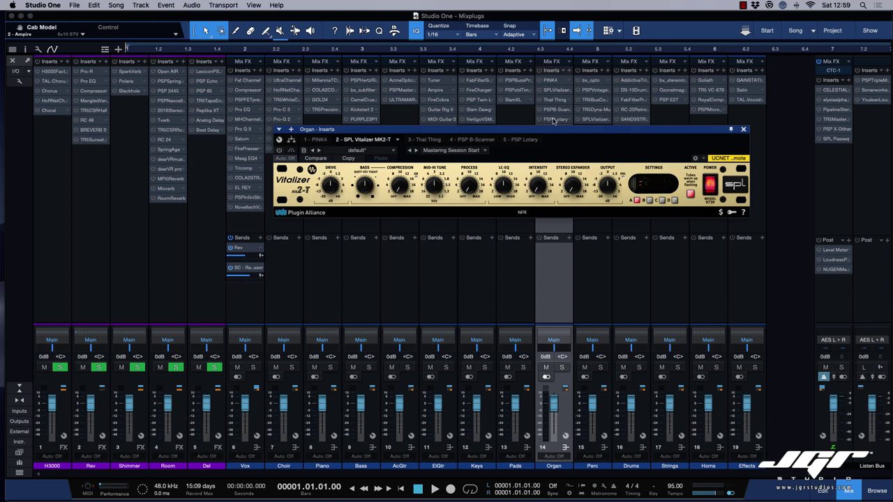
Show the That Thing insert on the Organ channel and load the Dark Prayer noise from the Dark Atmos set.
{"action": "left_click", "coordinate": [427, 139]}
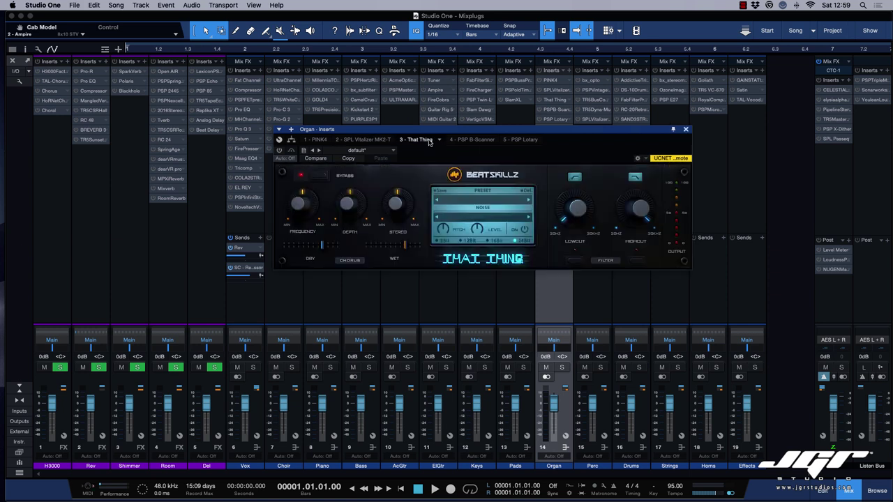
{"action": "left_click_drag", "start_coordinate": [455, 127], "coordinate": [449, 162]}
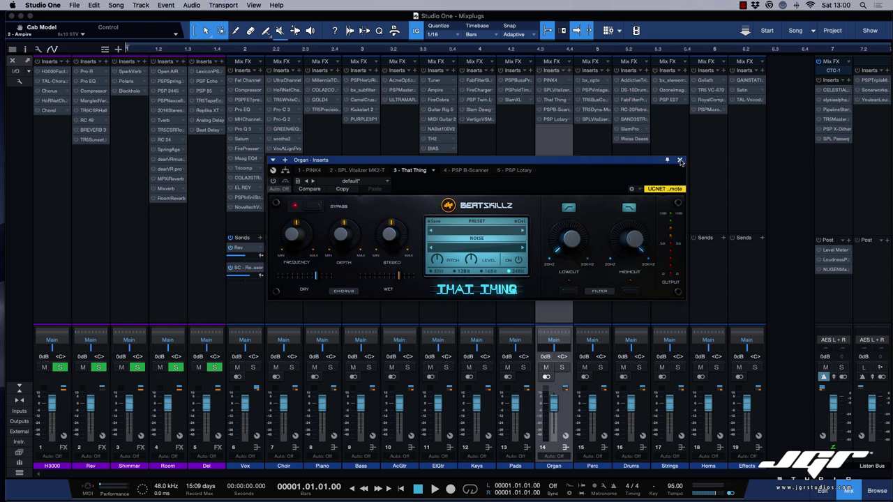
{"action": "left_click", "coordinate": [479, 249]}
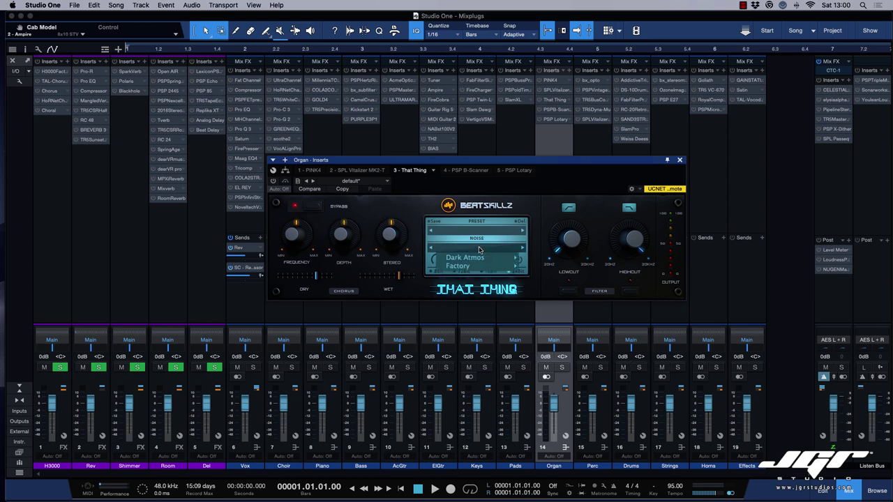
{"action": "mouse_move", "coordinate": [477, 258]}
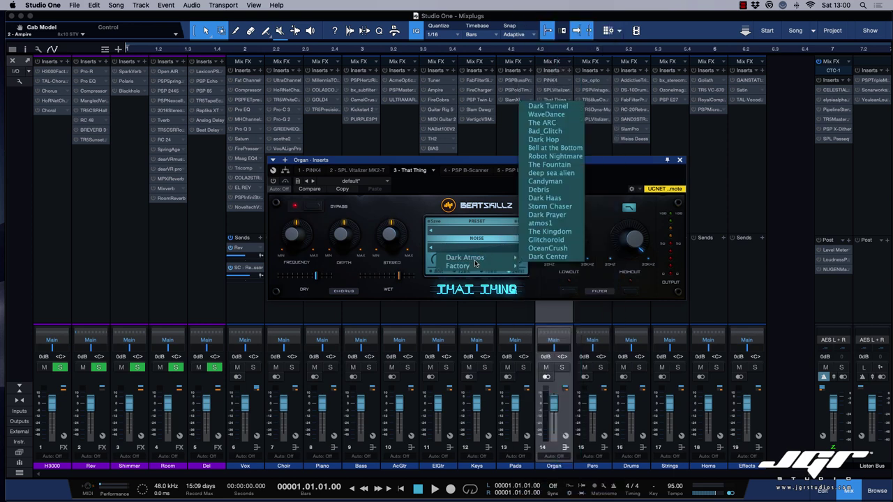
{"action": "left_click", "coordinate": [544, 217]}
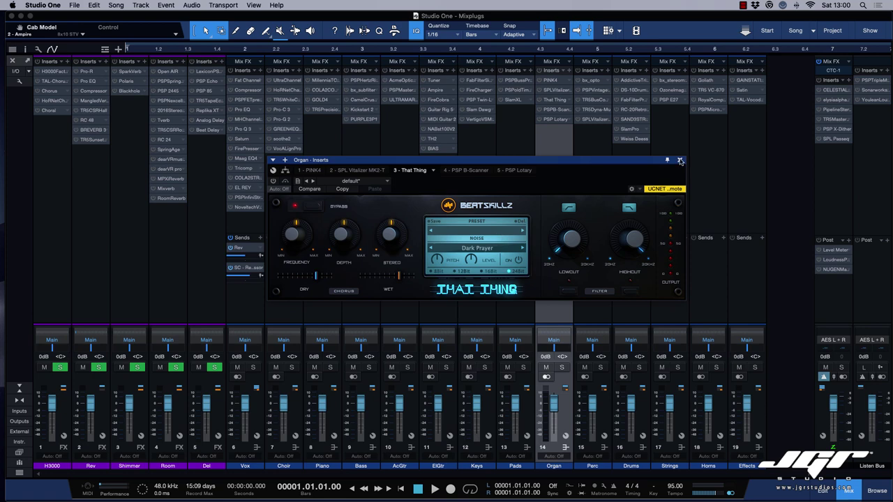
Examine the rotary and scanner controls of the PSP B-Scanner and PSP Lotary inserts on the Organ channel.
{"action": "left_click", "coordinate": [464, 170]}
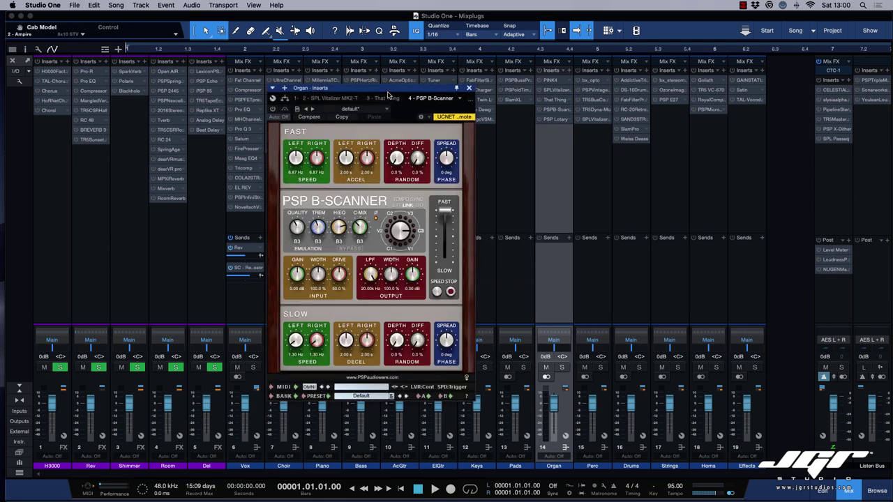
{"action": "left_click_drag", "start_coordinate": [391, 95], "coordinate": [410, 70]}
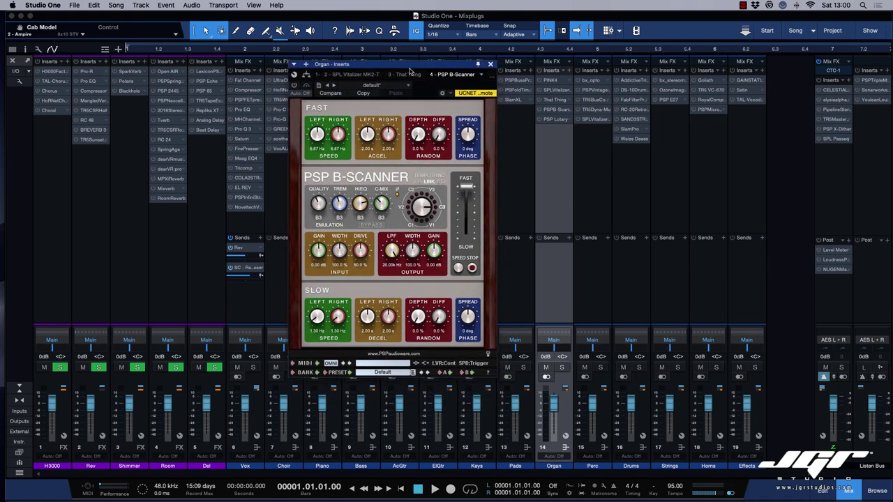
{"action": "left_click", "coordinate": [552, 120]}
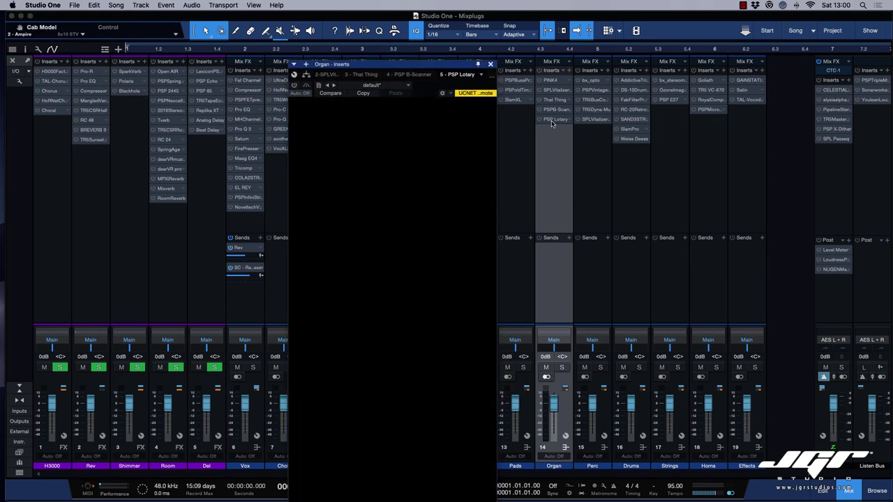
{"action": "left_click_drag", "start_coordinate": [383, 67], "coordinate": [420, 74]}
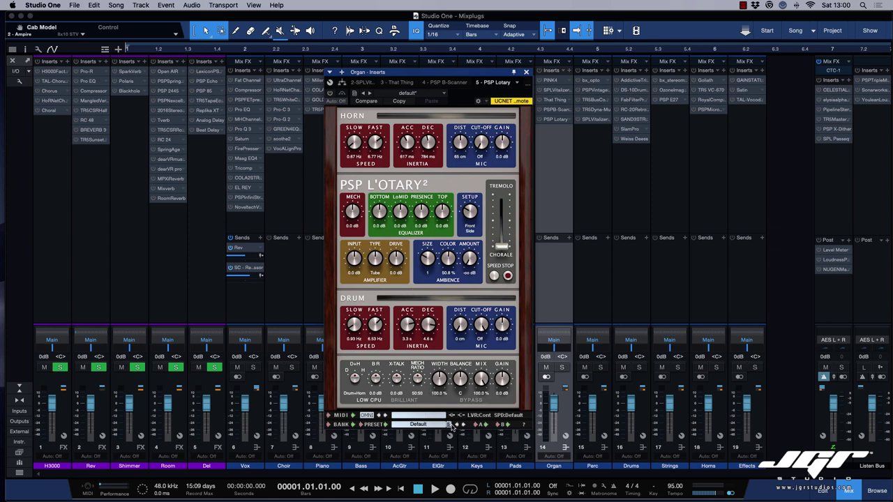
Open the bx_opto insert on the Perc channel and examine its peak reduction, speed and sidechain controls.
{"action": "left_click", "coordinate": [591, 149]}
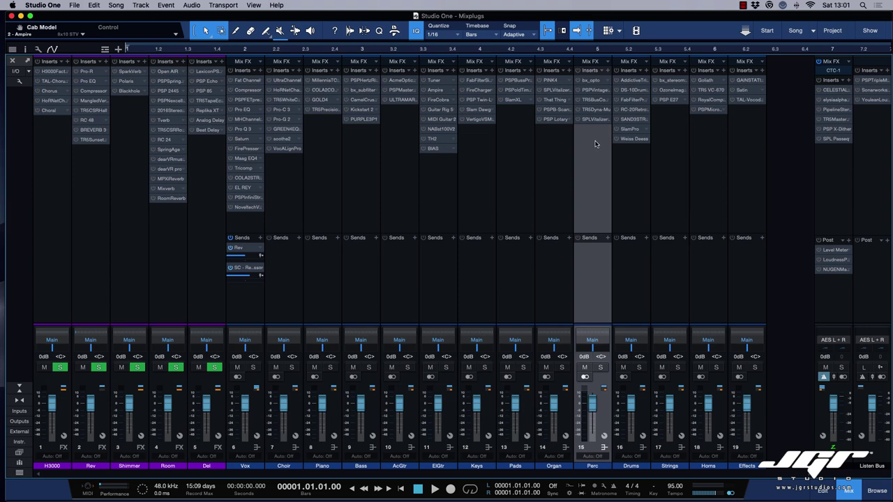
{"action": "left_click", "coordinate": [591, 82]}
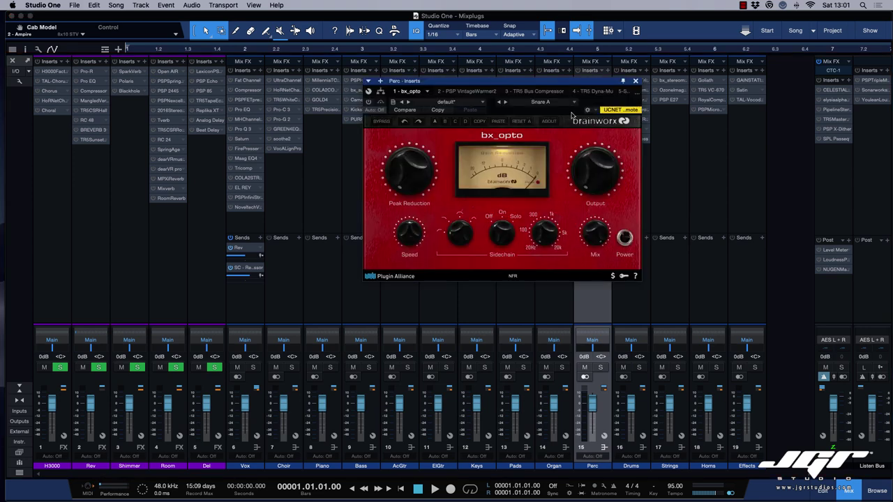
{"action": "left_click_drag", "start_coordinate": [547, 80], "coordinate": [480, 133]}
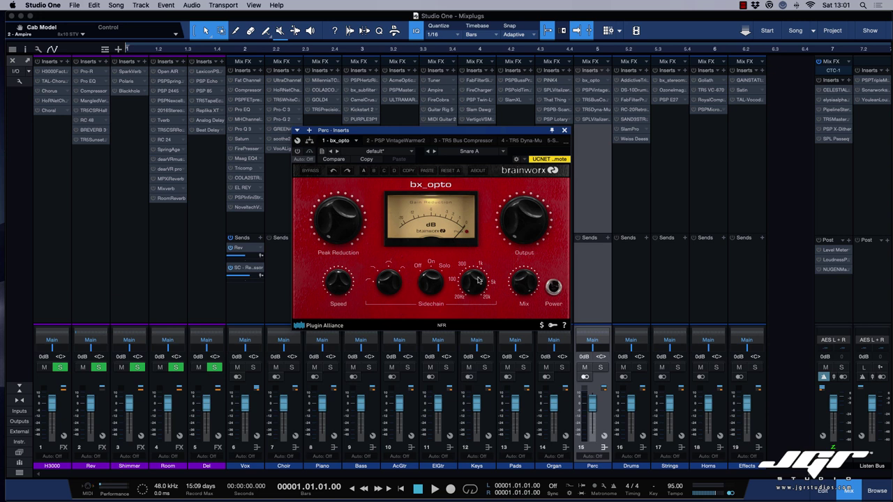
{"action": "left_click_drag", "start_coordinate": [519, 132], "coordinate": [520, 132]}
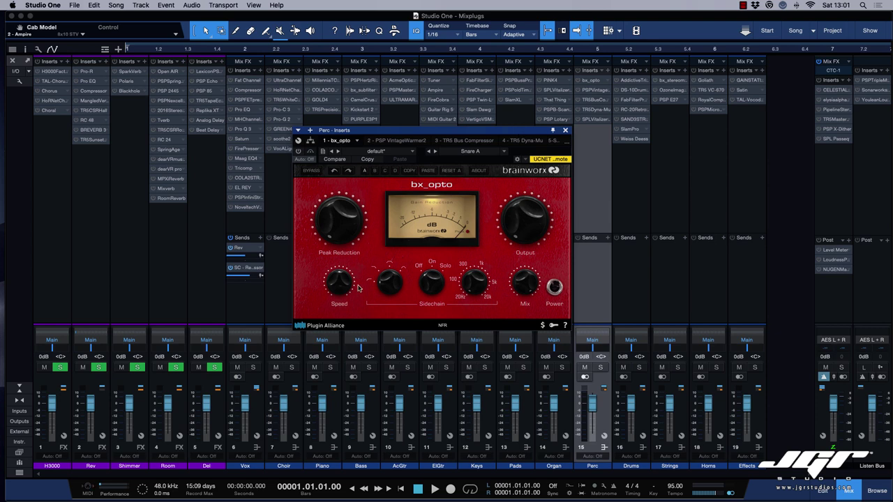
Open the PSP VintageWarmer2 insert on the Perc channel and examine its drive, knee and low/high adjust controls.
{"action": "left_click", "coordinate": [591, 90]}
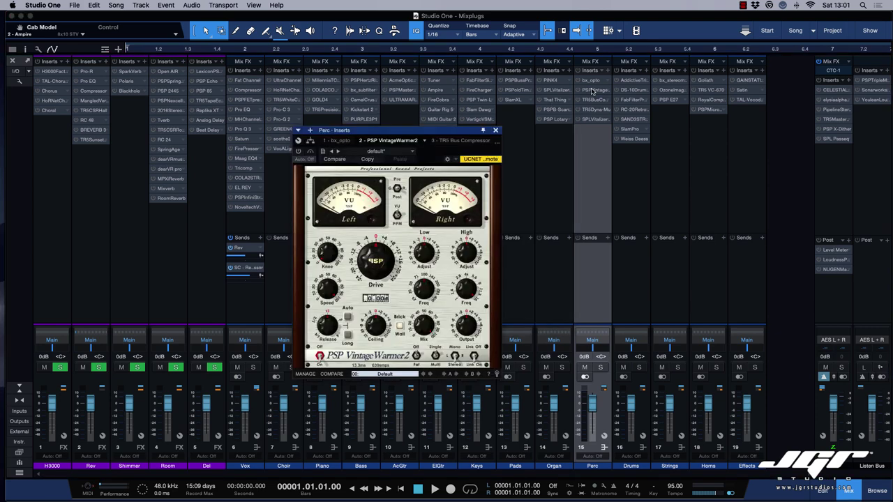
{"action": "left_click_drag", "start_coordinate": [427, 134], "coordinate": [492, 135]}
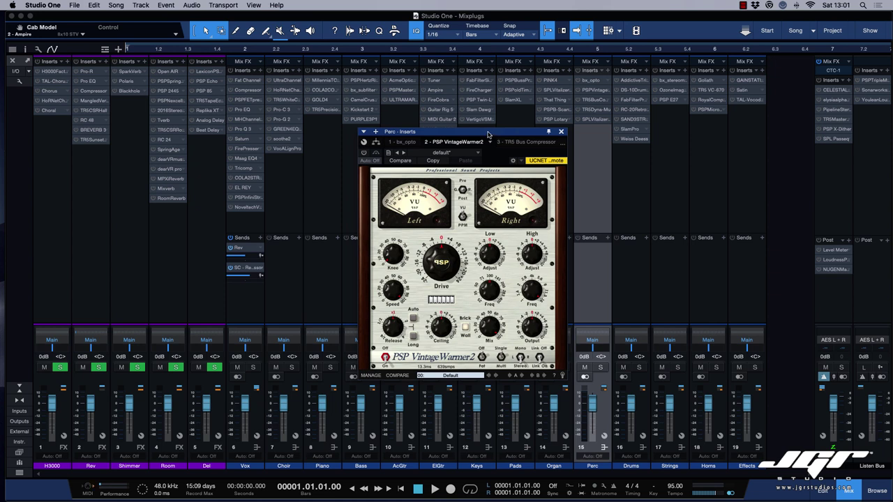
{"action": "left_click_drag", "start_coordinate": [488, 133], "coordinate": [483, 142]}
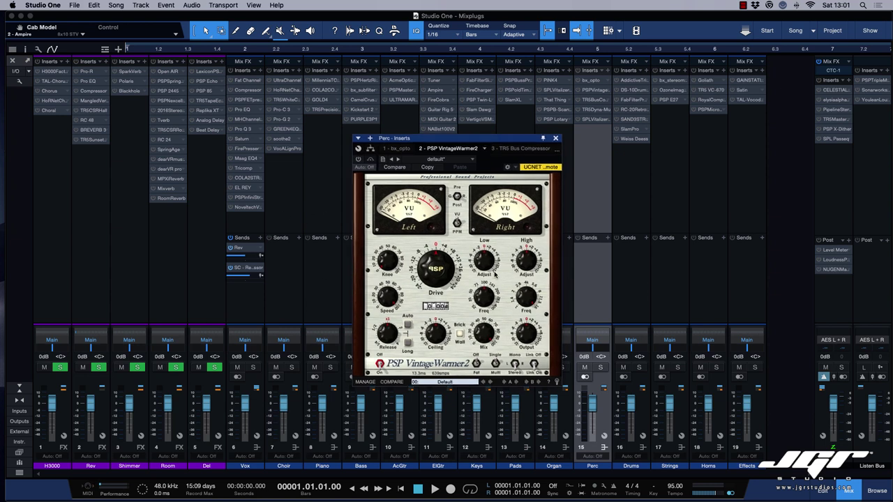
Examine the TR5 Bus Compressor insert's controls on the Perc channel and open the TR5 Dyna-Mu insert.
{"action": "left_click", "coordinate": [520, 148]}
{"action": "left_click_drag", "start_coordinate": [592, 143], "coordinate": [376, 136]}
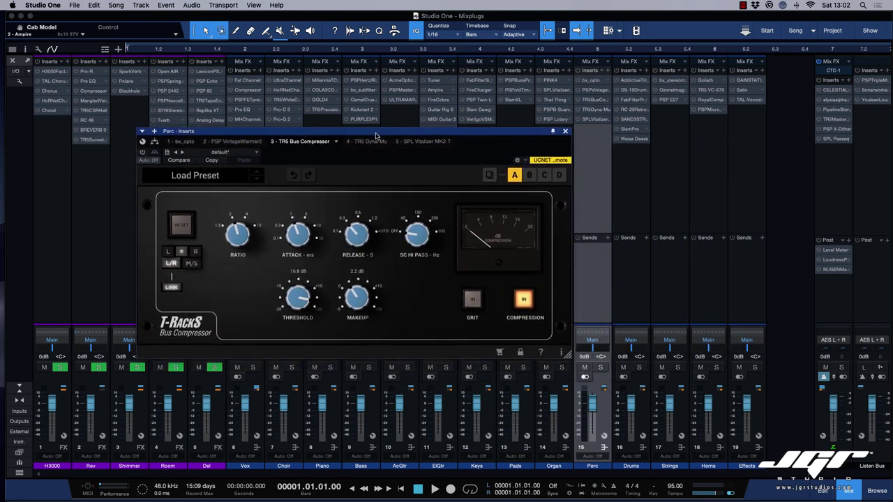
{"action": "left_click_drag", "start_coordinate": [351, 217], "coordinate": [356, 247]}
{"action": "left_click", "coordinate": [593, 110]}
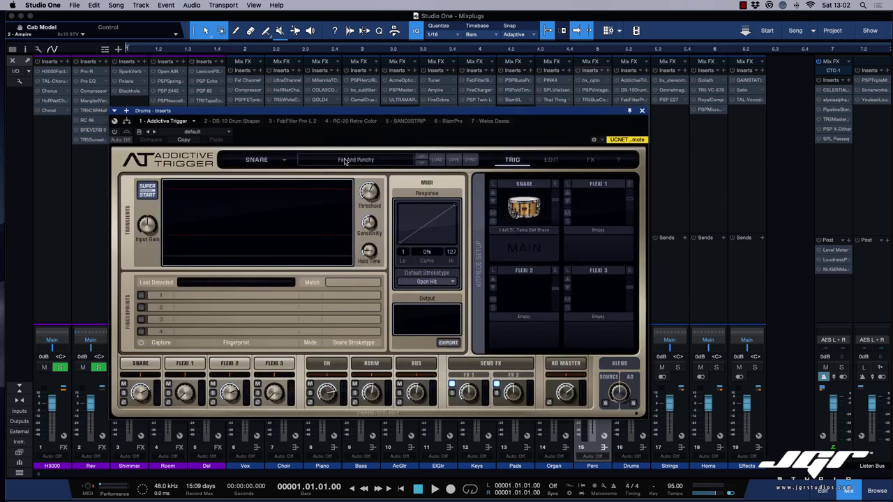
Examine the Addictive Trigger insert on the Drums channel, including its preset selection and MIDI output section.
{"action": "mouse_move", "coordinate": [382, 114]}
{"action": "left_mouse_down"}
{"action": "mouse_move", "coordinate": [371, 116]}
{"action": "mouse_move", "coordinate": [382, 116]}
{"action": "left_mouse_up"}
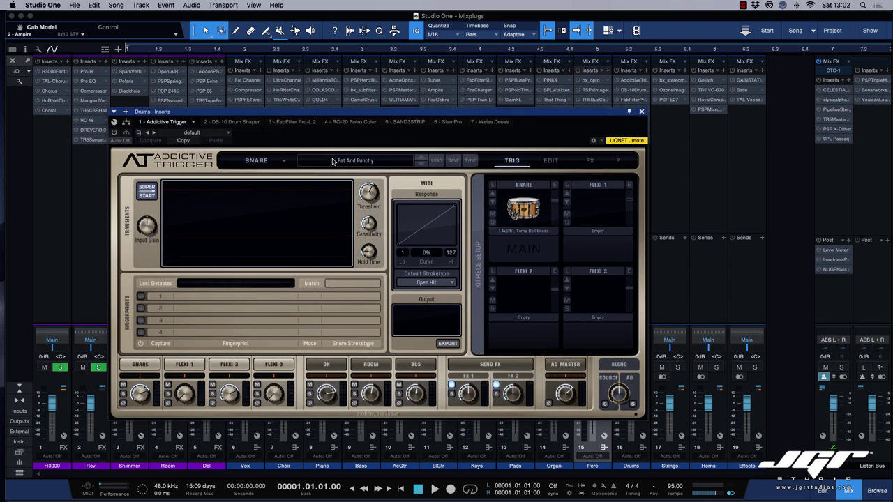
{"action": "left_click", "coordinate": [382, 161]}
{"action": "left_click", "coordinate": [382, 161]}
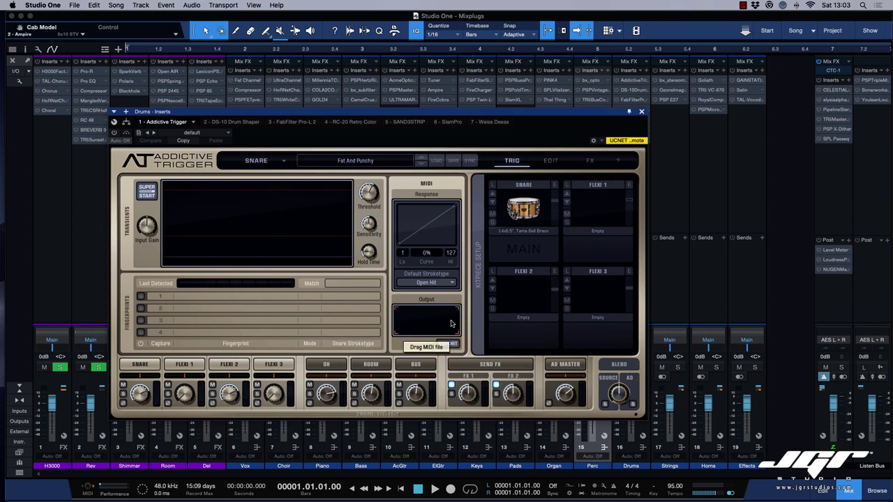
Open the DS-10 Drum Shaper insert on the Drums channel, try its Bus and Kick modes, and leave it set to Snare.
{"action": "left_click", "coordinate": [643, 113]}
{"action": "left_click", "coordinate": [634, 90]}
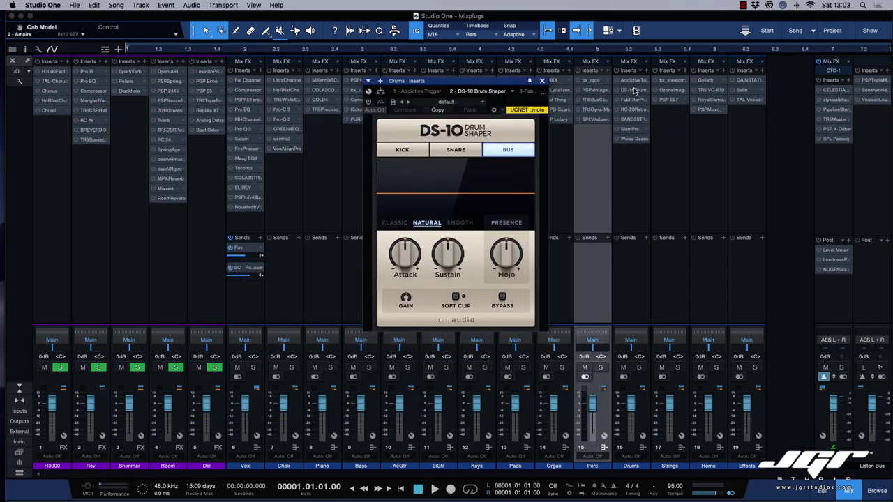
{"action": "left_click", "coordinate": [455, 150]}
{"action": "left_click", "coordinate": [506, 150]}
{"action": "left_click", "coordinate": [456, 150]}
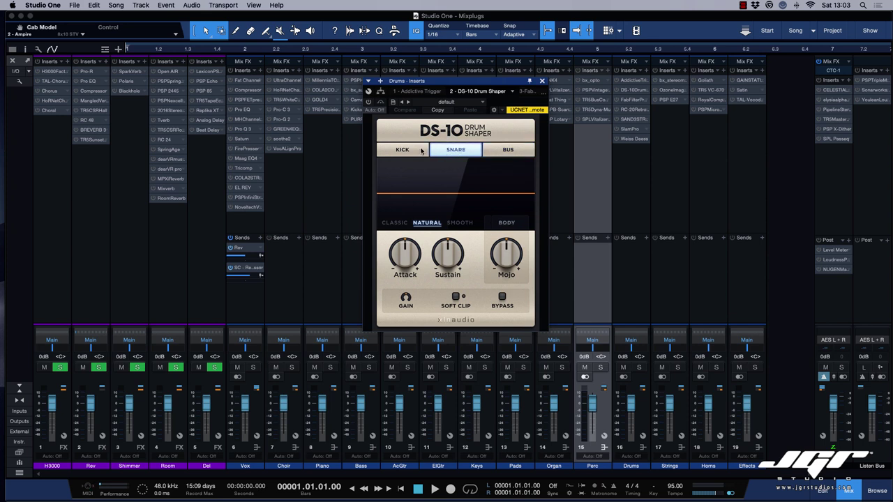
{"action": "left_click", "coordinate": [417, 150]}
{"action": "left_click", "coordinate": [457, 151]}
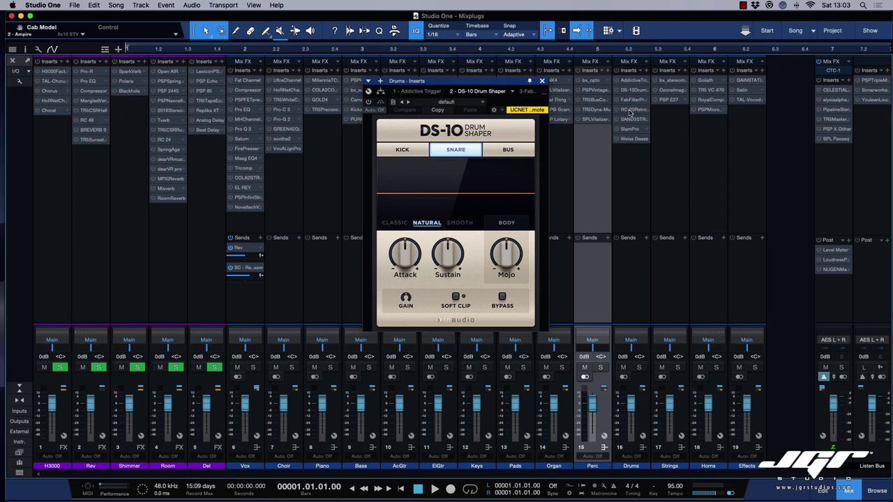
Open the RC-20 Retro Color insert on Drums and audition presets from Sampler 8-bit to Strange Space, ending with The Bass Is Alive!
{"action": "left_click", "coordinate": [629, 113]}
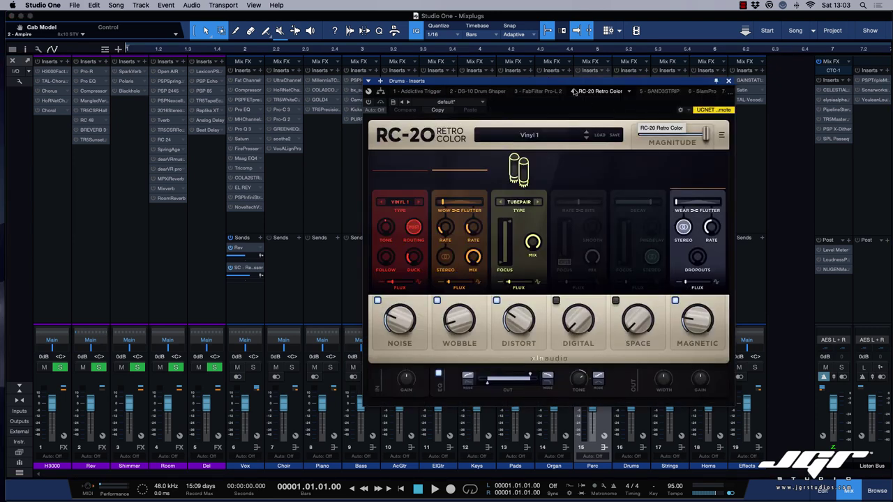
{"action": "left_click_drag", "start_coordinate": [579, 84], "coordinate": [447, 78]}
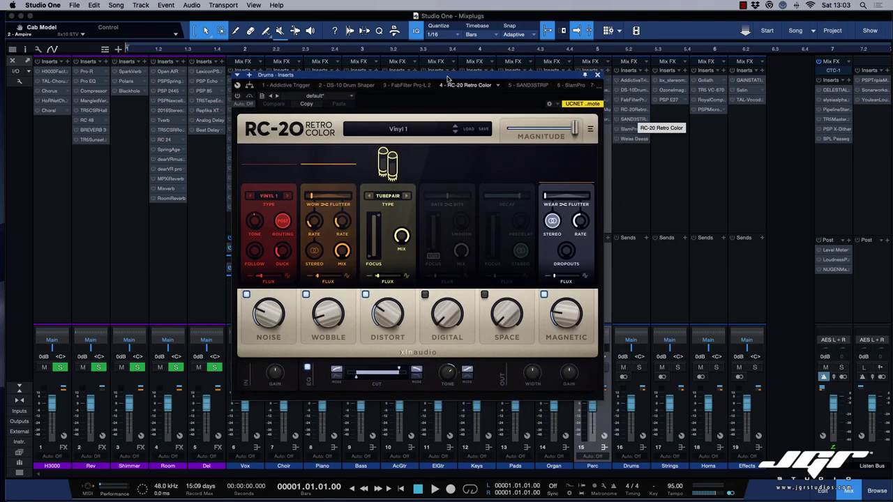
{"action": "left_click", "coordinate": [400, 133]}
{"action": "left_click", "coordinate": [334, 185]}
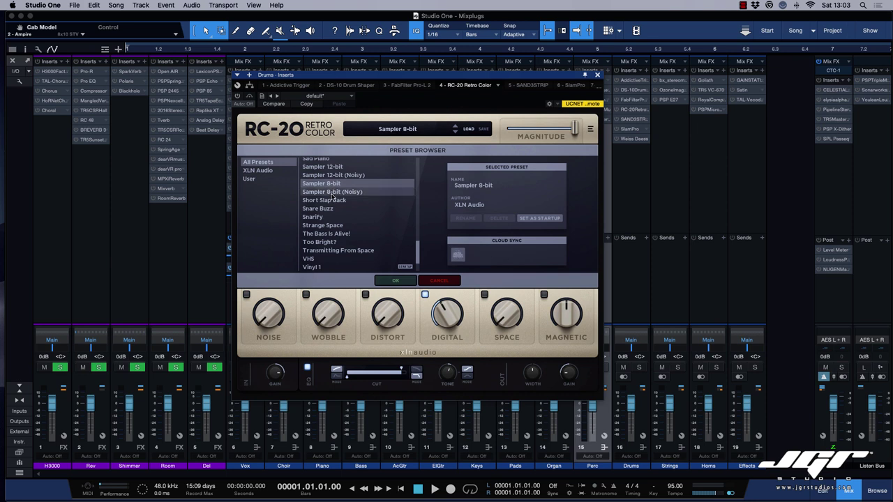
{"action": "left_click", "coordinate": [332, 193]}
{"action": "left_click", "coordinate": [332, 225]}
{"action": "left_click", "coordinate": [337, 234]}
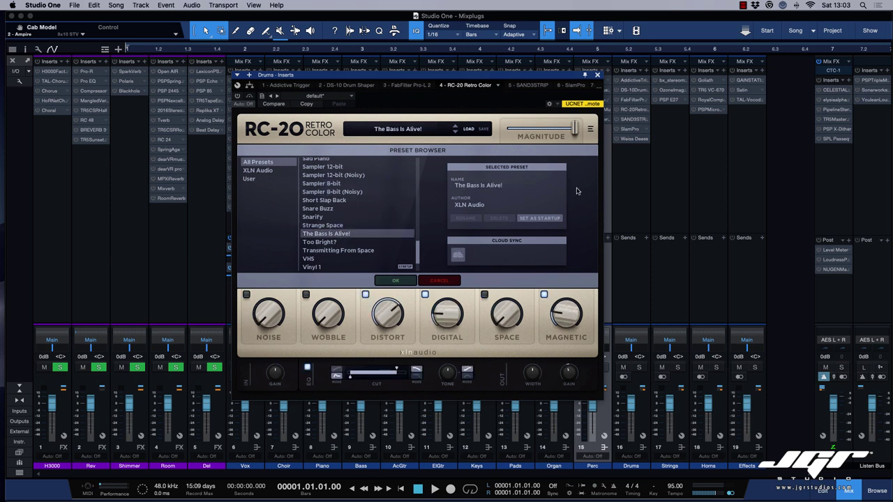
Open the SAND3STRIP insert on the Drums channel and cycle its large Control knob through different routing configurations.
{"action": "double_click", "coordinate": [634, 120]}
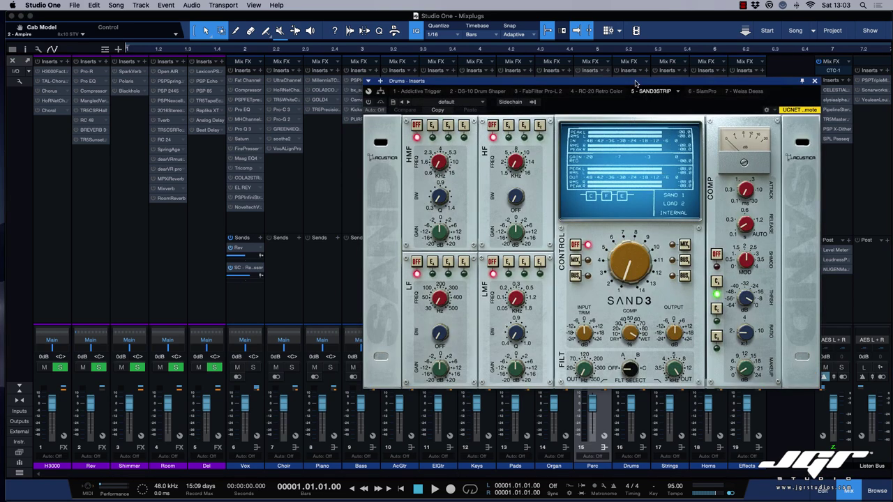
{"action": "left_click_drag", "start_coordinate": [635, 84], "coordinate": [421, 80]}
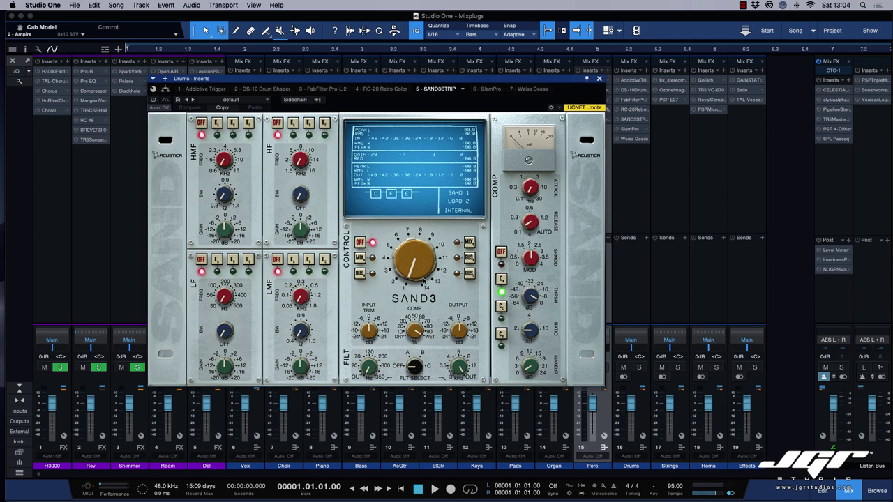
{"action": "left_click_drag", "start_coordinate": [423, 271], "coordinate": [361, 210]}
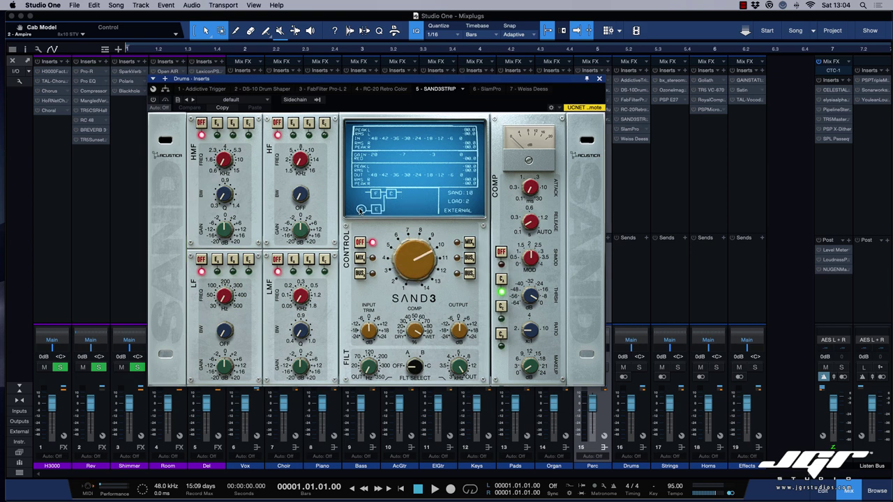
{"action": "left_click_drag", "start_coordinate": [412, 262], "coordinate": [413, 246]}
{"action": "left_click", "coordinate": [599, 78]}
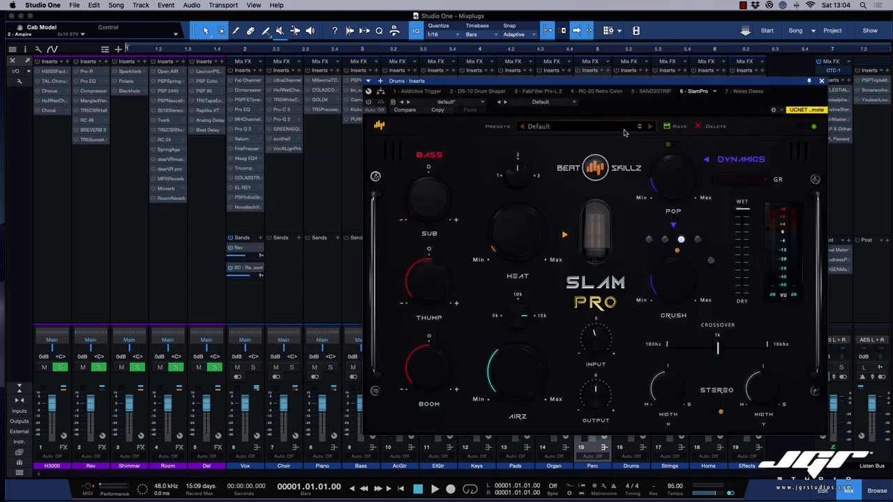
Examine the SlamPro insert on the Drums channel, including its preset list and its Crush and Boom controls.
{"action": "left_click_drag", "start_coordinate": [662, 87], "coordinate": [479, 66]}
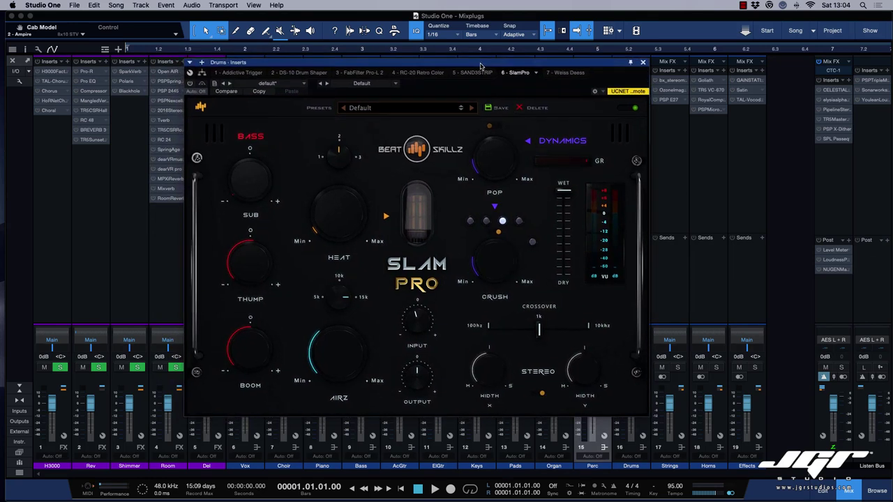
{"action": "double_click", "coordinate": [381, 111]}
{"action": "left_click", "coordinate": [428, 98]}
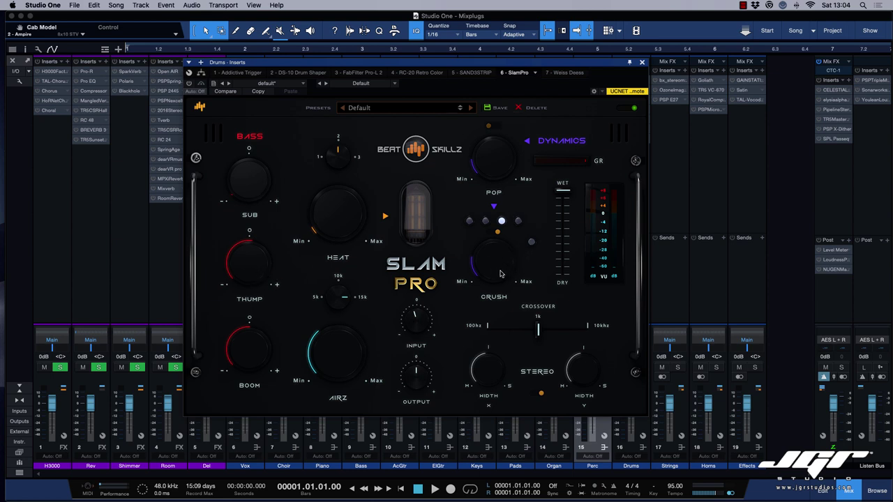
{"action": "left_click_drag", "start_coordinate": [501, 277], "coordinate": [502, 259]}
{"action": "left_click_drag", "start_coordinate": [244, 363], "coordinate": [239, 343]}
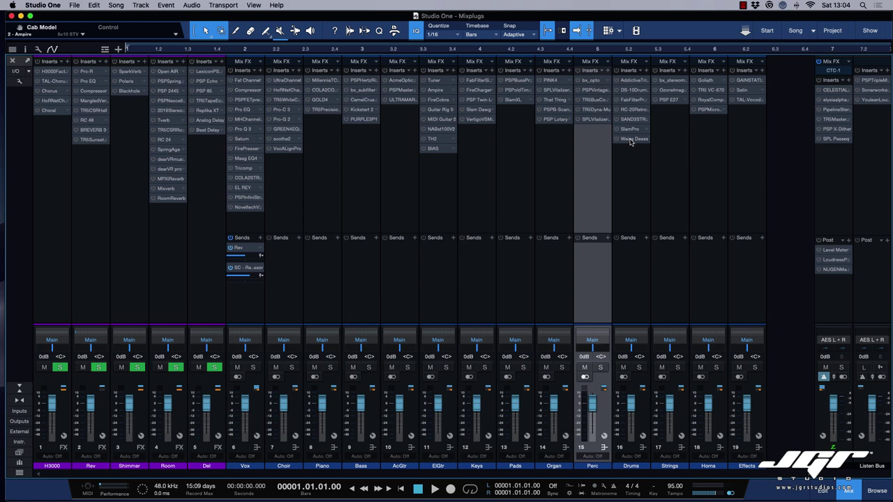
Open the Weiss Deess insert on the Drums channel and examine its two threshold bands and monitoring controls.
{"action": "left_click", "coordinate": [630, 140]}
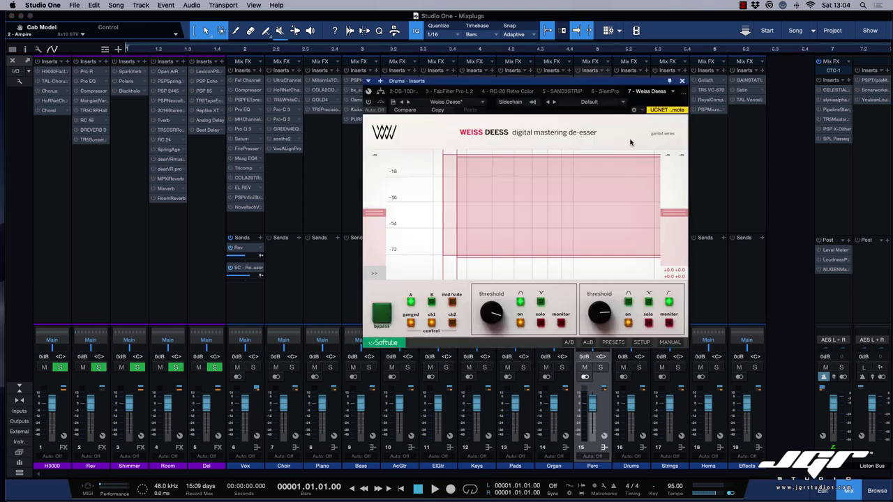
{"action": "left_click_drag", "start_coordinate": [579, 86], "coordinate": [501, 92]}
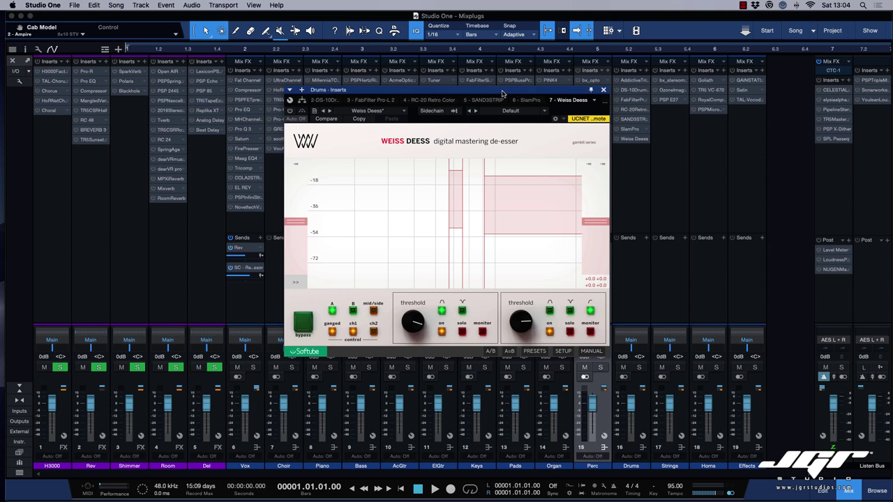
{"action": "left_click", "coordinate": [604, 90]}
Select the Strings channel and examine its bx_stereomaker insert's tone, mono-frequency, stereo expansion and tilt controls.
{"action": "left_click", "coordinate": [667, 133]}
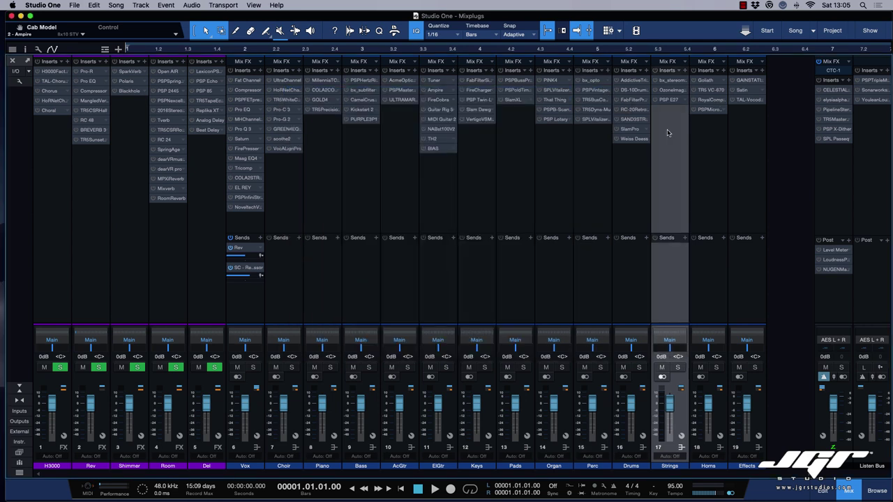
{"action": "left_click", "coordinate": [669, 81]}
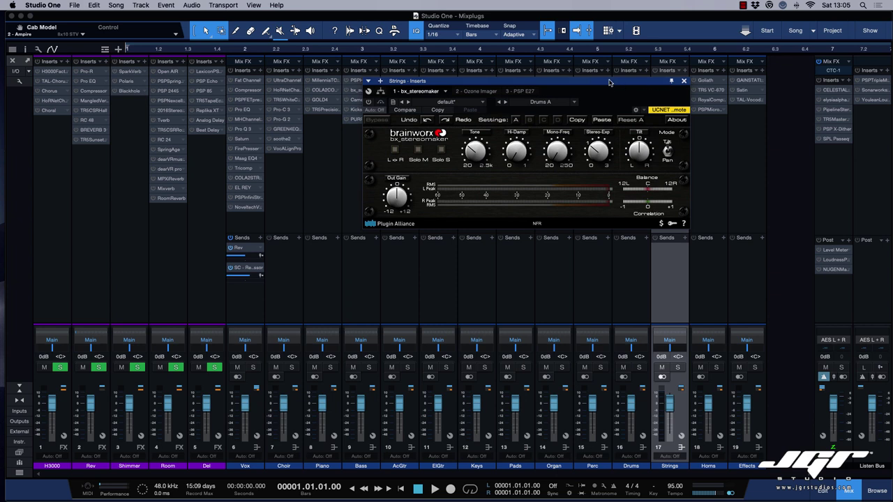
{"action": "left_click_drag", "start_coordinate": [609, 82], "coordinate": [548, 92]}
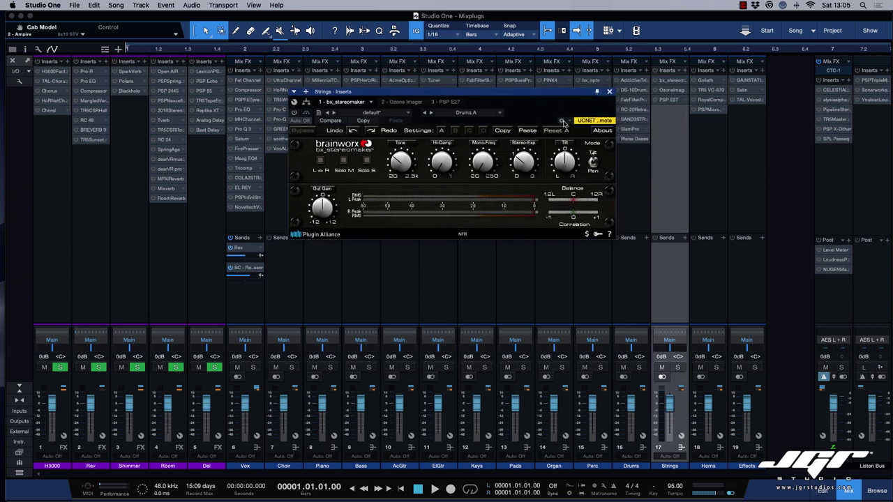
{"action": "left_click", "coordinate": [610, 92]}
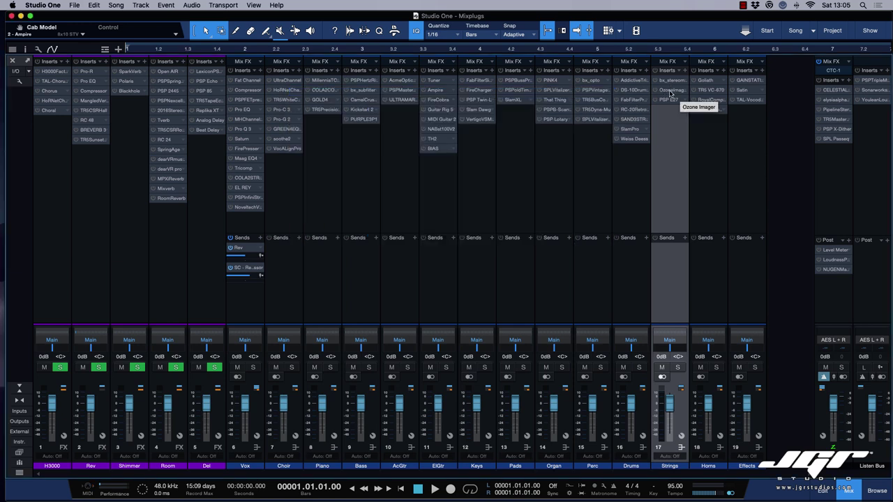
Open the Ozone Imager insert on the Strings channel and examine its width, Stereoize and vectorscope sections.
{"action": "double_click", "coordinate": [670, 92]}
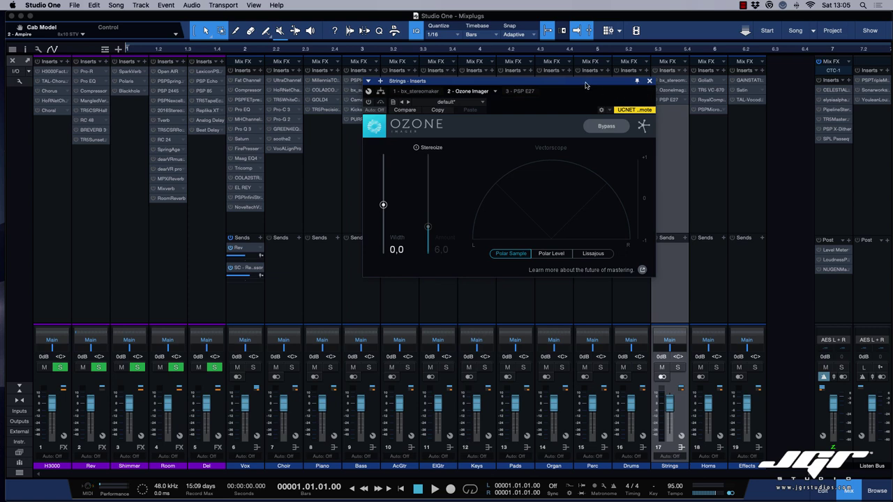
{"action": "left_click_drag", "start_coordinate": [586, 82], "coordinate": [466, 151]}
{"action": "left_click", "coordinate": [627, 82]}
Open the PSP E27 equalizer insert on the Strings channel and switch it from left/right to mid/side processing.
{"action": "double_click", "coordinate": [667, 102]}
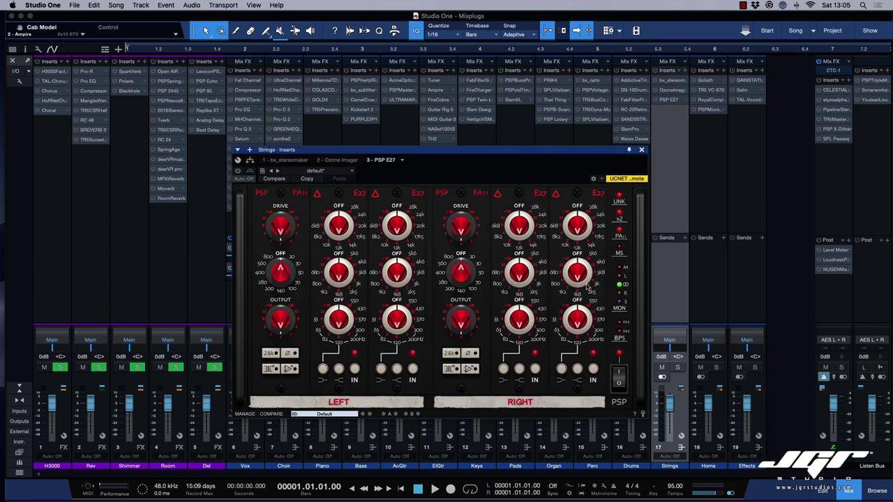
{"action": "left_click", "coordinate": [620, 250]}
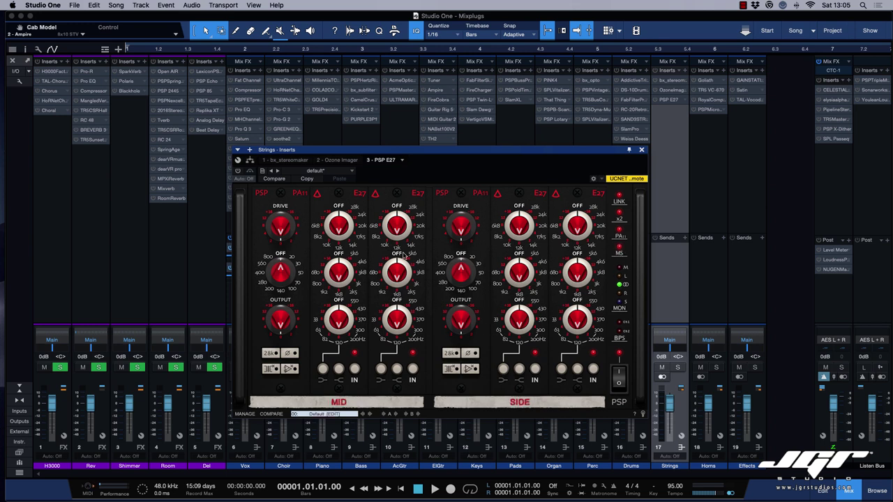
{"action": "left_click", "coordinate": [641, 149]}
Select the Horns channel and examine its Goliath insert's I/O, tone, envelope and EQ sections.
{"action": "left_click", "coordinate": [710, 124]}
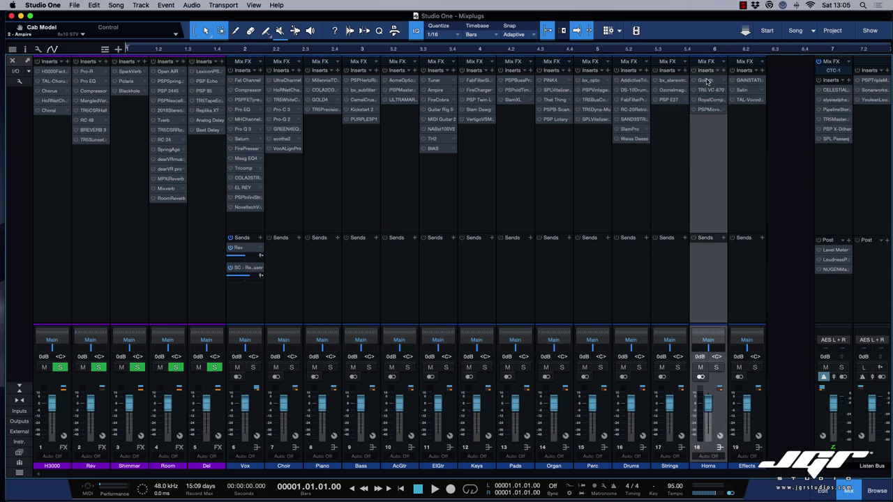
{"action": "left_click", "coordinate": [706, 81]}
{"action": "left_click_drag", "start_coordinate": [637, 83], "coordinate": [545, 109]}
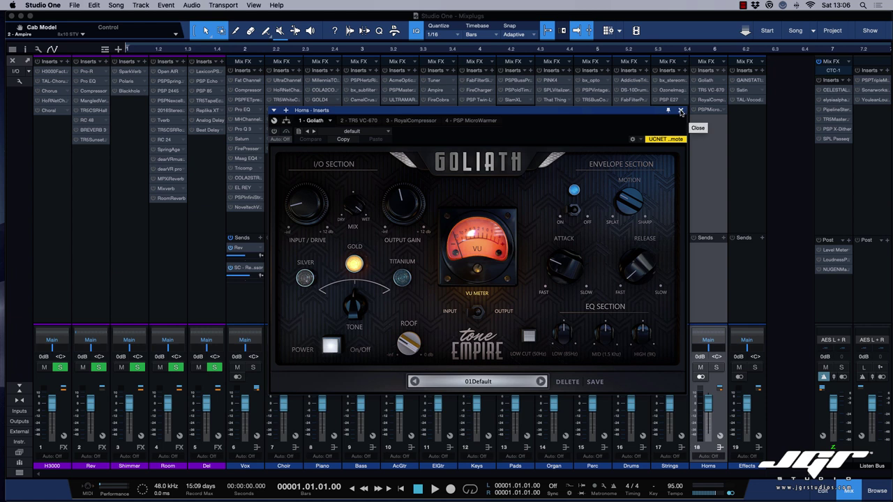
{"action": "left_click", "coordinate": [681, 112]}
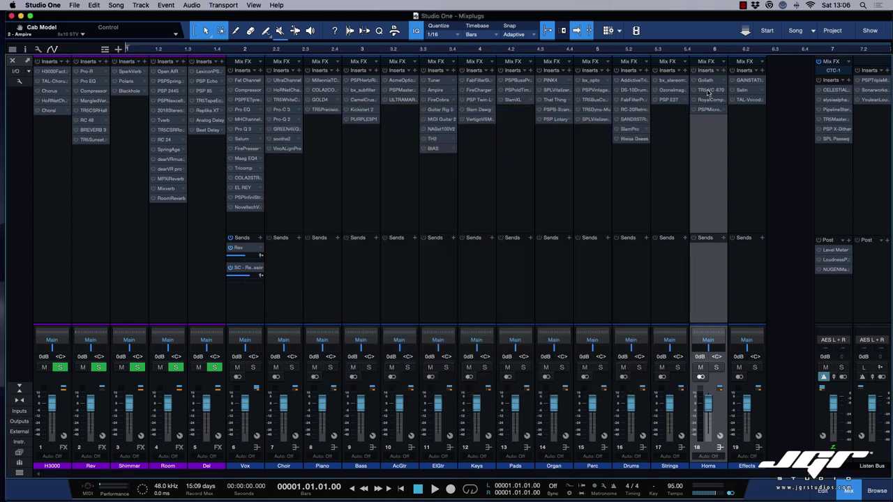
Examine the TR5 VC-670 and RoyalCompressor inserts on the Horns channel, including their input gain, threshold, recovery and saturation controls.
{"action": "left_click", "coordinate": [708, 90]}
{"action": "left_click_drag", "start_coordinate": [698, 91], "coordinate": [530, 132]}
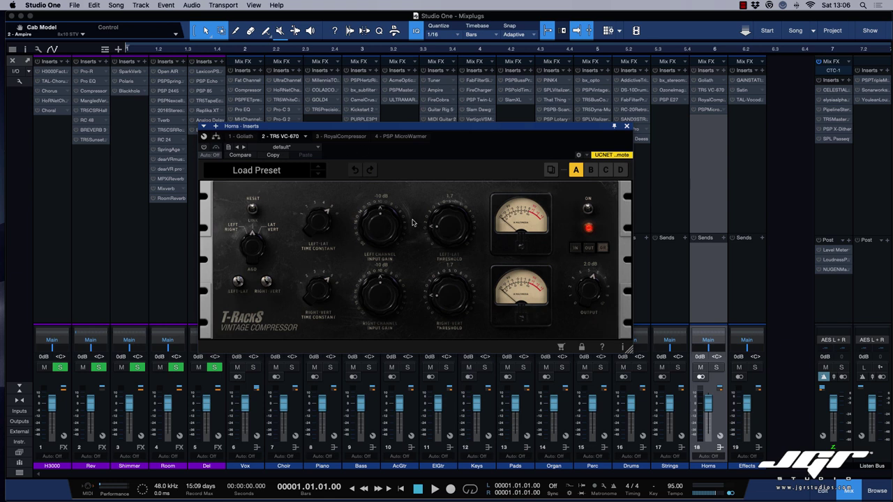
{"action": "left_click", "coordinate": [625, 128]}
{"action": "left_click", "coordinate": [708, 132]}
{"action": "left_click_drag", "start_coordinate": [654, 81], "coordinate": [543, 144]}
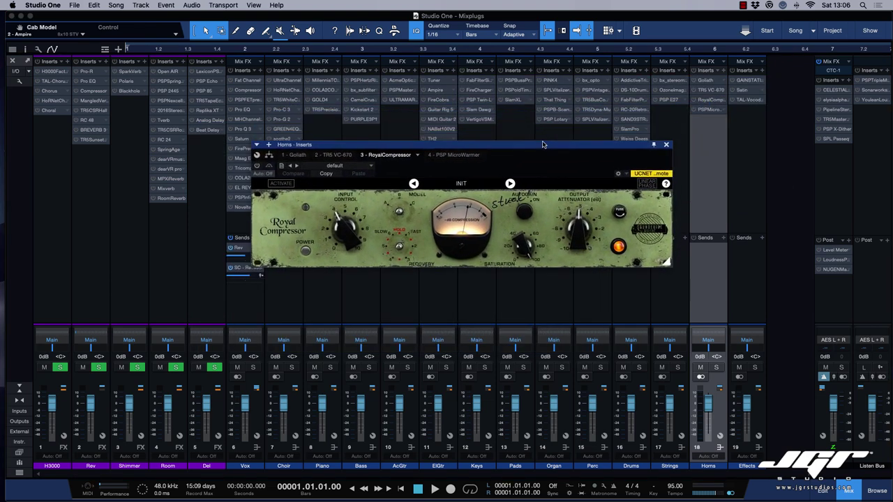
{"action": "left_click", "coordinate": [666, 146]}
Open the PSP MicroWarmer insert on the Horns channel and examine its drive, speed, release and knee controls.
{"action": "double_click", "coordinate": [709, 112]}
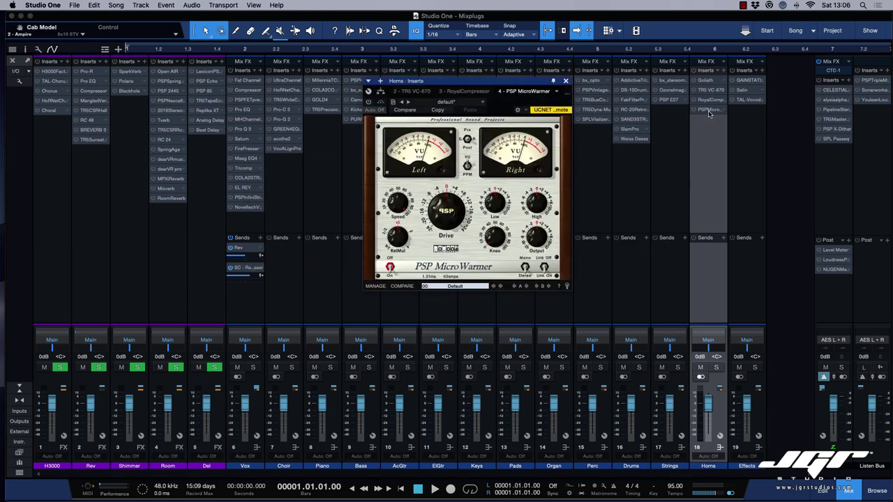
{"action": "left_click_drag", "start_coordinate": [480, 89], "coordinate": [481, 133]}
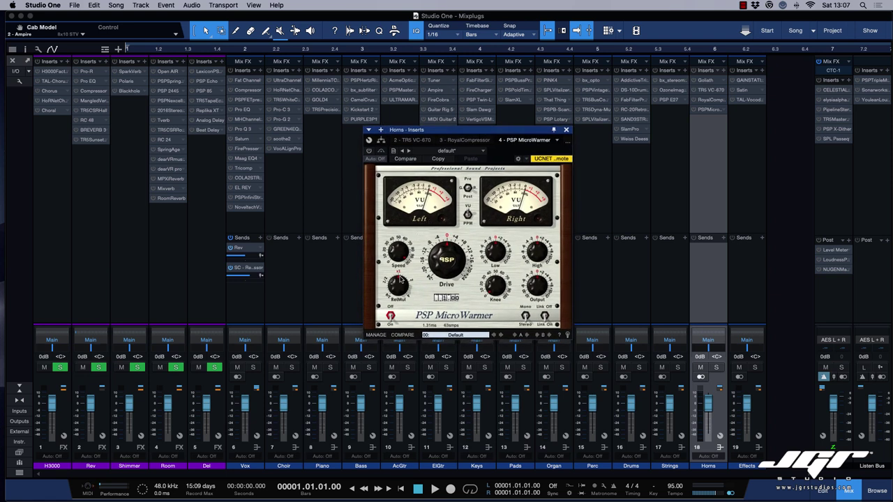
{"action": "left_click", "coordinate": [566, 129]}
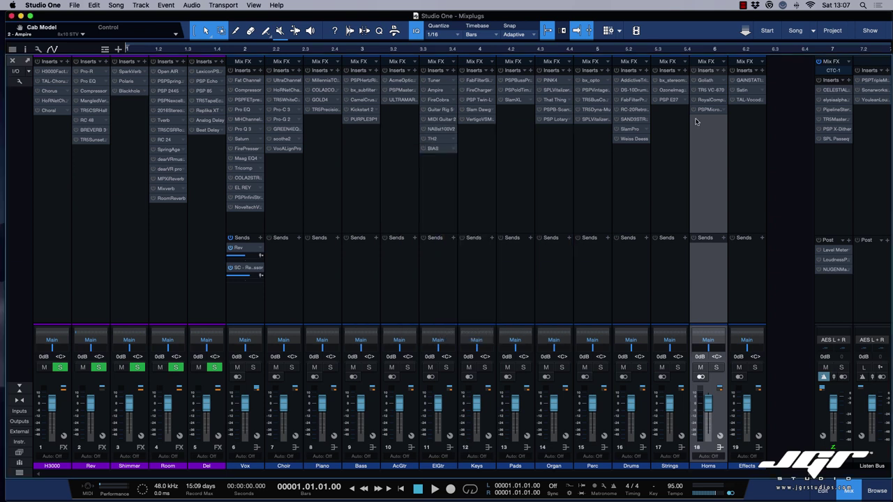
Select the Effects channel and examine its GAINSTATIONBOOST insert's boost knob and level meters.
{"action": "left_click", "coordinate": [740, 121]}
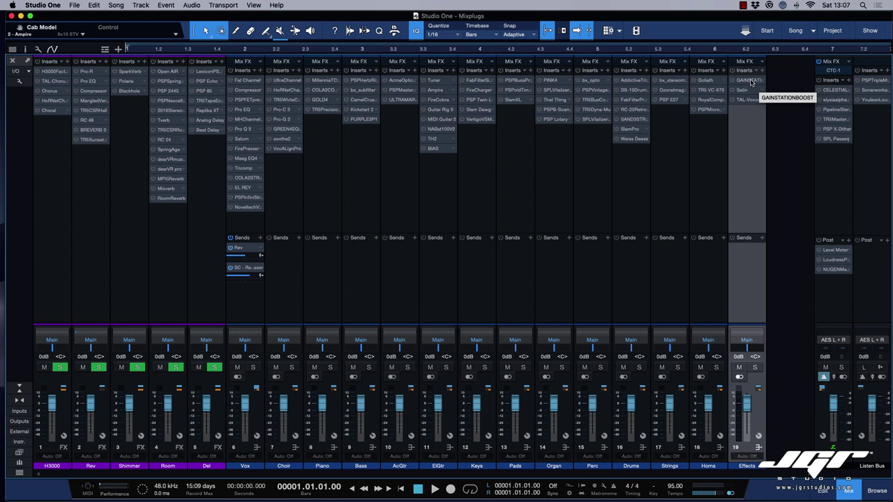
{"action": "left_click", "coordinate": [751, 83]}
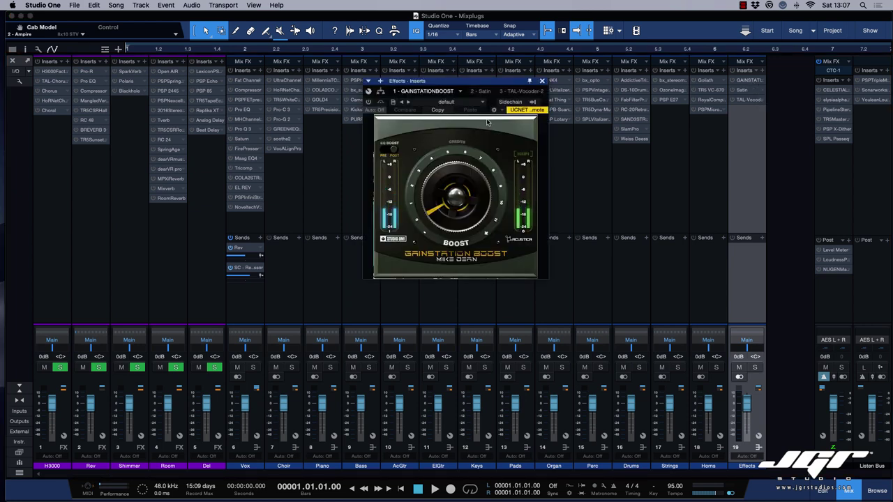
{"action": "left_click_drag", "start_coordinate": [484, 81], "coordinate": [479, 106]}
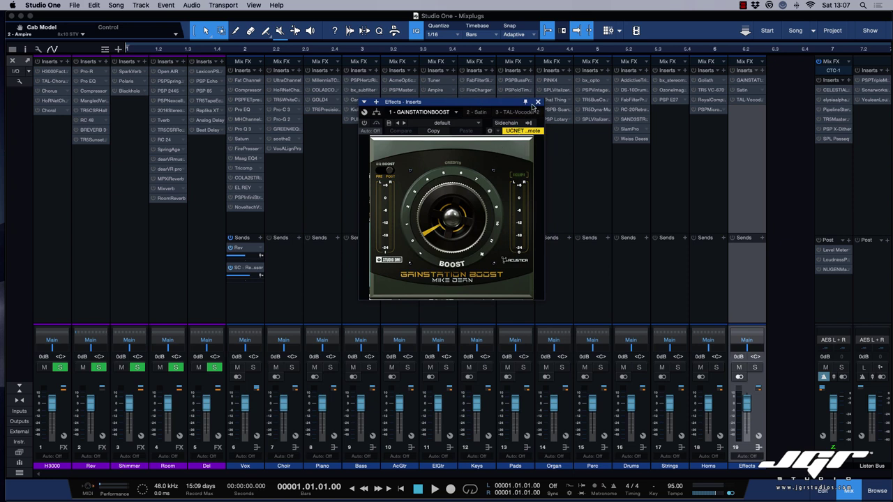
{"action": "left_click", "coordinate": [538, 102]}
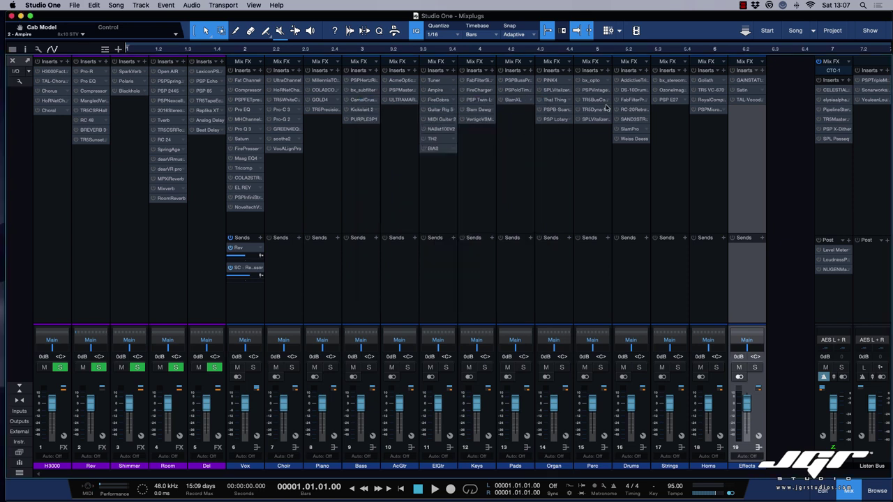
Open the Satin insert on the Effects channel and examine its Vintage/Modern tape switch, input, metering and output controls.
{"action": "left_click", "coordinate": [743, 92]}
{"action": "left_click_drag", "start_coordinate": [723, 85], "coordinate": [628, 90]}
{"action": "left_click_drag", "start_coordinate": [656, 92], "coordinate": [660, 93]}
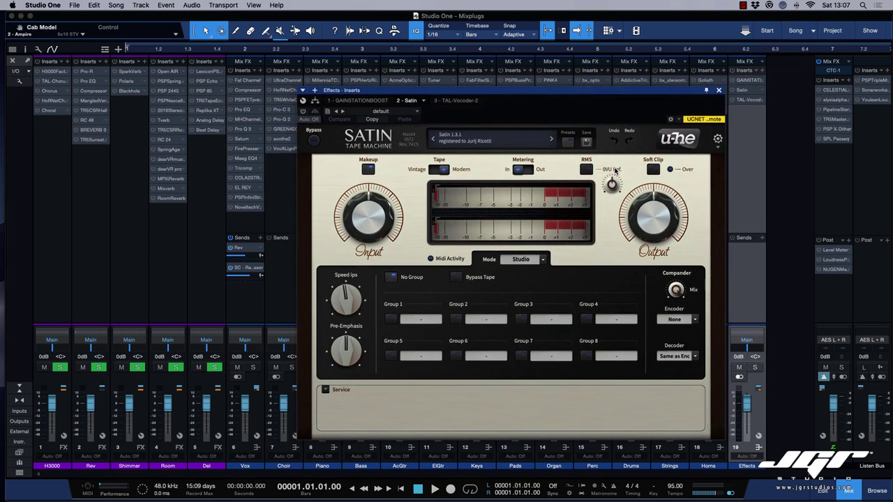
{"action": "left_click", "coordinate": [443, 170]}
{"action": "left_click", "coordinate": [719, 90]}
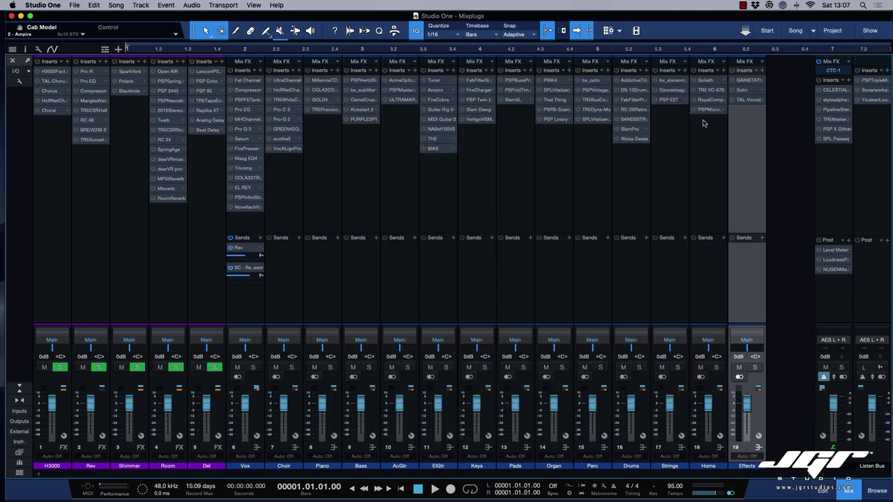
Open the TAL-Vocoder-2 insert on the Effects channel and examine its carrier and vocoder sections.
{"action": "double_click", "coordinate": [746, 100]}
{"action": "left_click_drag", "start_coordinate": [604, 84], "coordinate": [592, 112]}
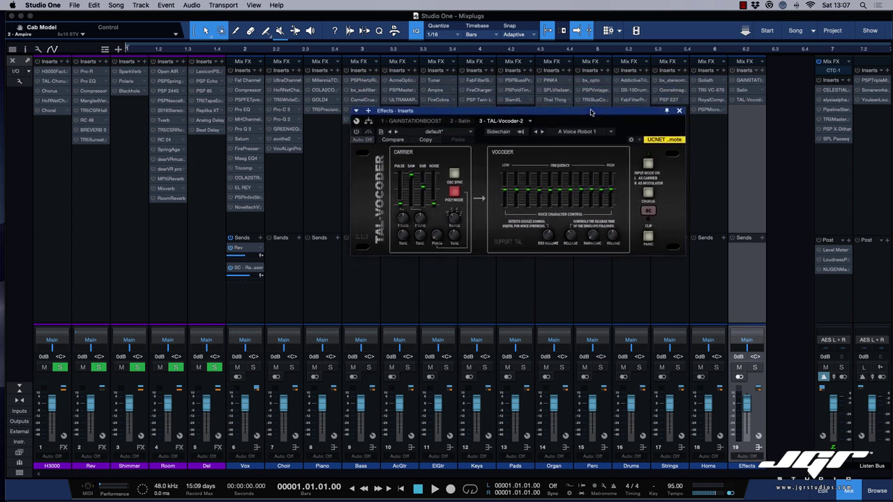
{"action": "left_click", "coordinate": [681, 112]}
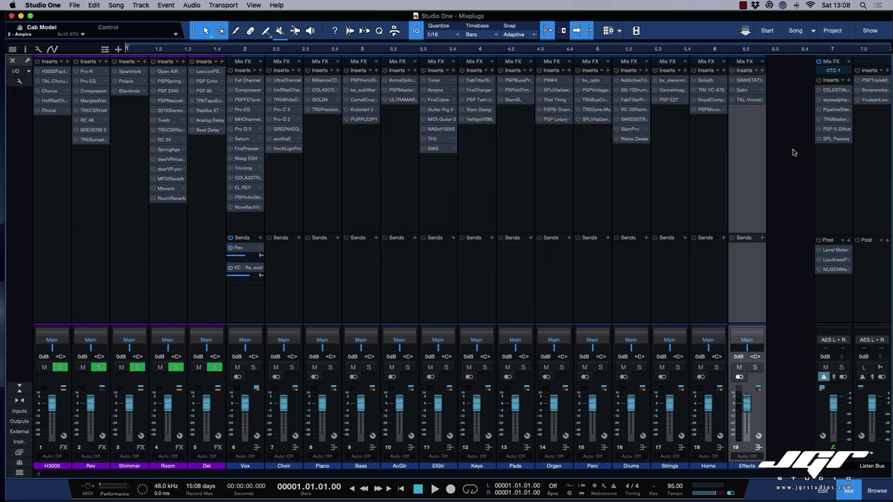
Select the Main channel and examine its CELESTIALMB and elysia alpha master inserts.
{"action": "left_click", "coordinate": [844, 166]}
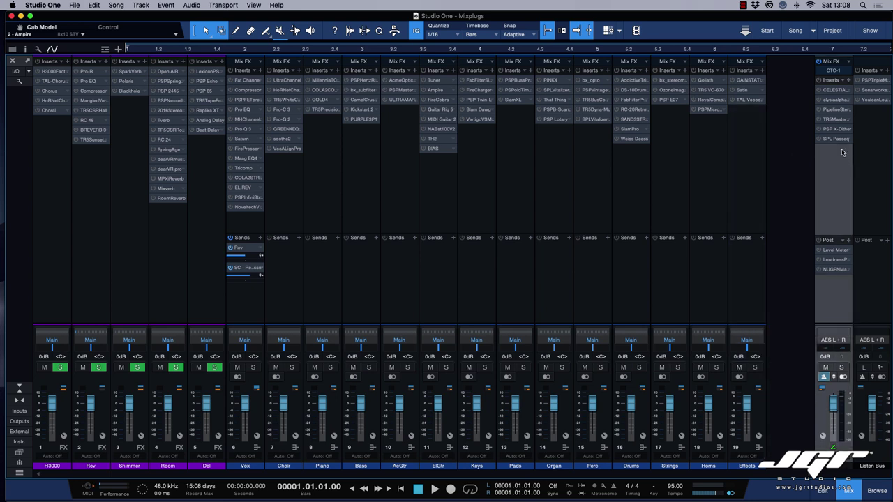
{"action": "left_click", "coordinate": [832, 93]}
{"action": "left_click_drag", "start_coordinate": [741, 82], "coordinate": [678, 109]}
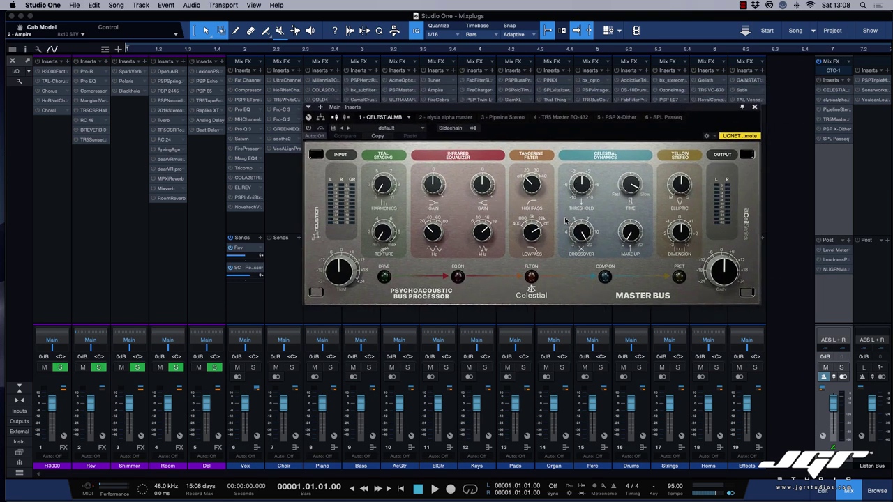
{"action": "left_click", "coordinate": [755, 108]}
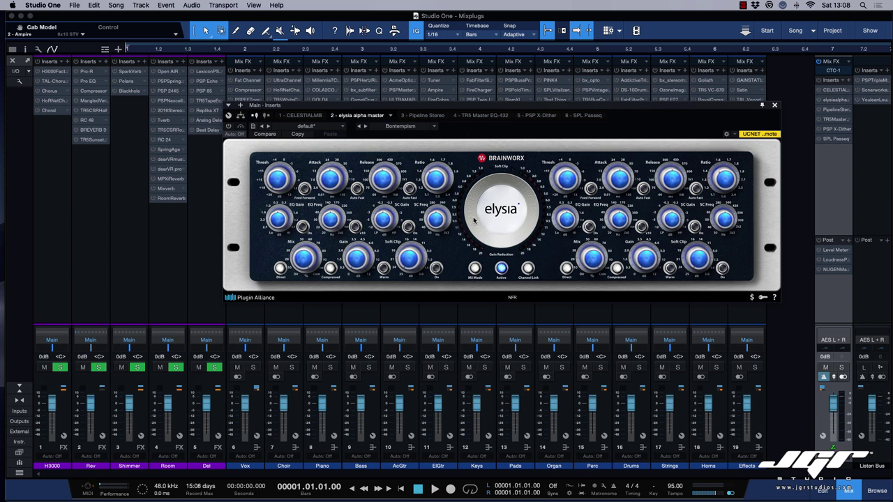
{"action": "left_click", "coordinate": [775, 106]}
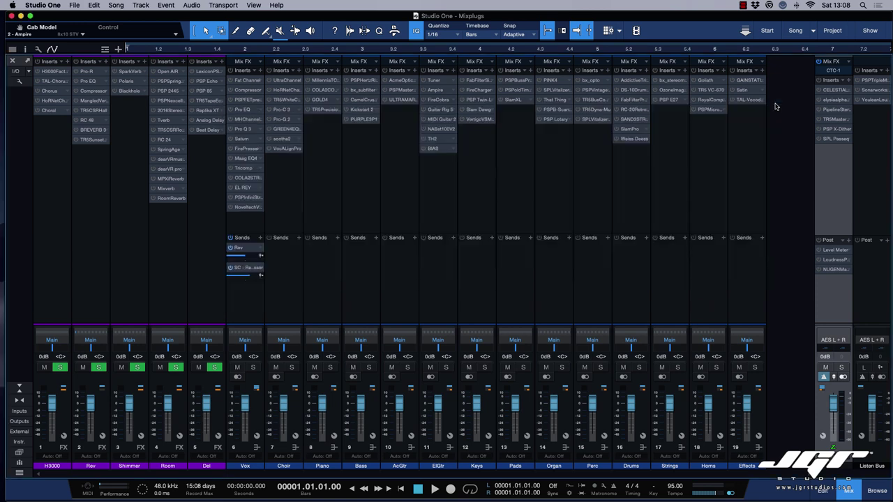
Open the Pipeline Stereo insert on the Main channel and examine its send, return and mix controls.
{"action": "left_click", "coordinate": [833, 109]}
{"action": "left_click_drag", "start_coordinate": [663, 82], "coordinate": [645, 106]}
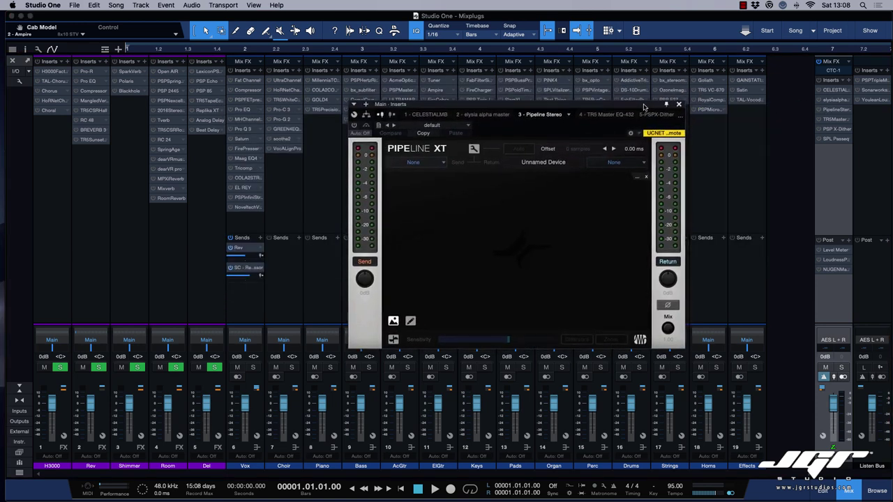
{"action": "left_click", "coordinate": [678, 106]}
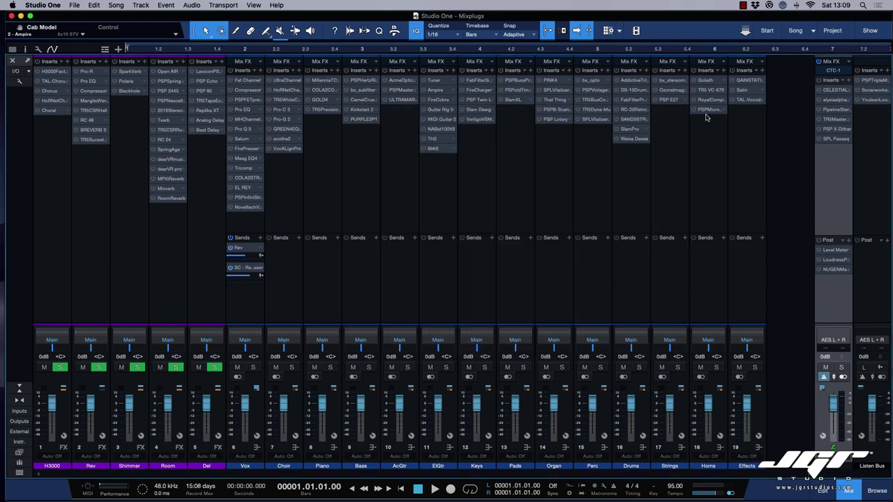
Open the TR5 Master EQ-432 insert on the Main channel, choose M/S mode and review its EQ bands.
{"action": "left_click", "coordinate": [835, 120]}
{"action": "left_click_drag", "start_coordinate": [712, 81], "coordinate": [680, 90]}
{"action": "left_click", "coordinate": [386, 233]}
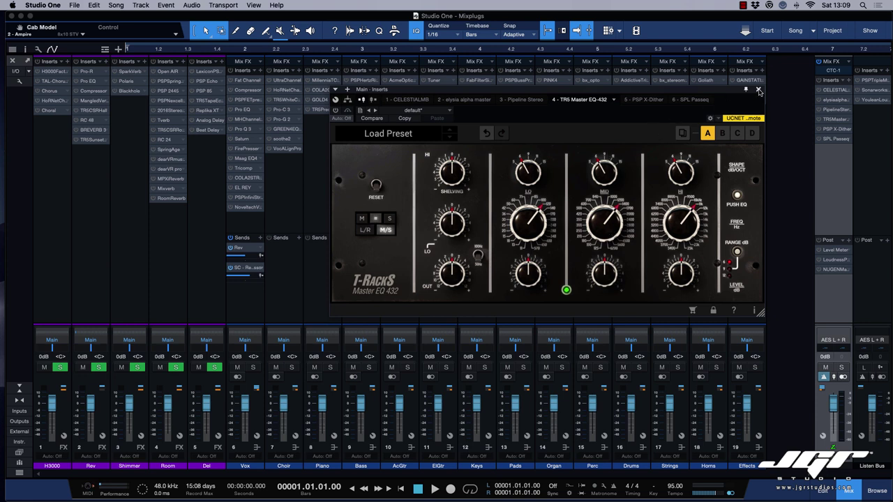
{"action": "left_click_drag", "start_coordinate": [666, 92], "coordinate": [664, 114]}
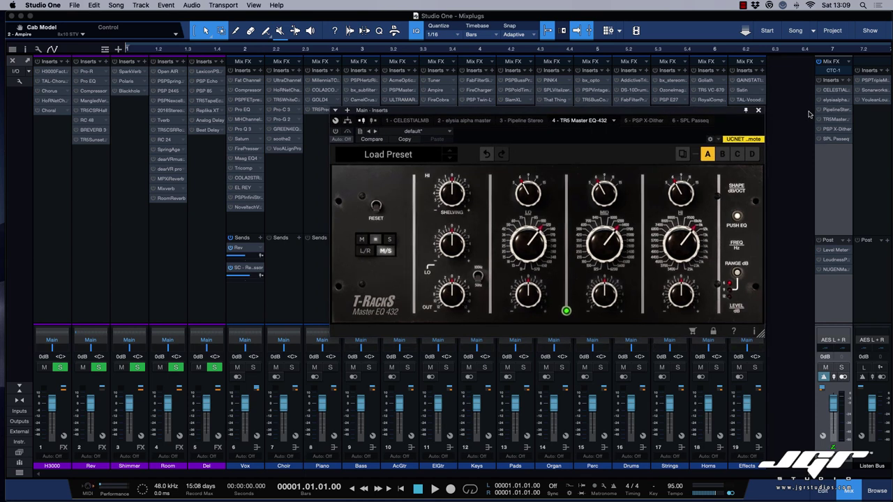
{"action": "left_click", "coordinate": [758, 112]}
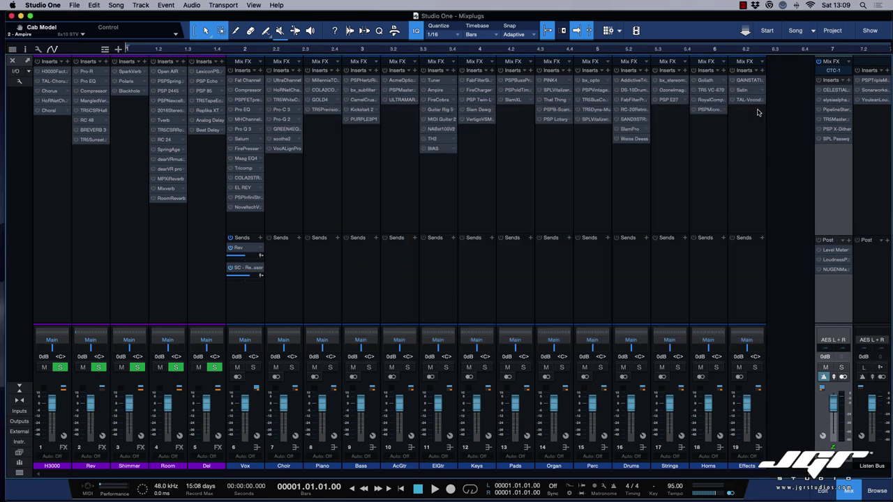
Examine the PSP X-Dither and SPL Passeq inserts on the Main channel, including the dither options and passive EQ knobs.
{"action": "left_click", "coordinate": [835, 129]}
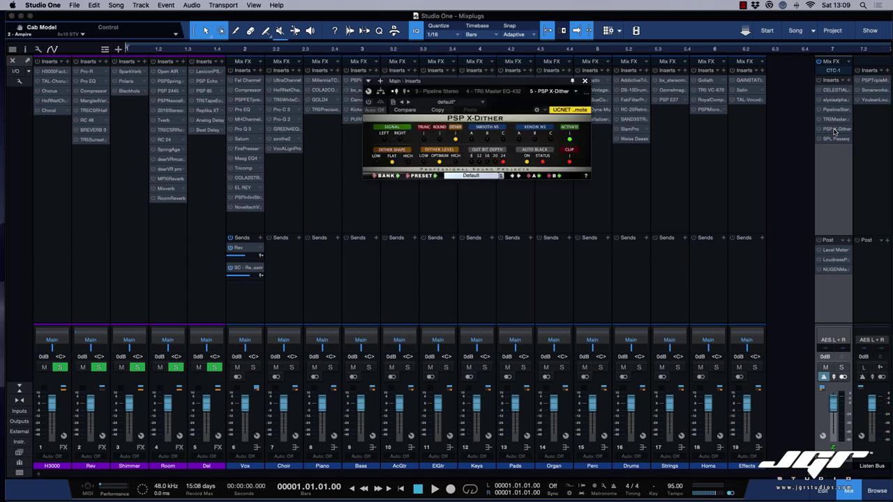
{"action": "left_click_drag", "start_coordinate": [546, 83], "coordinate": [718, 152]}
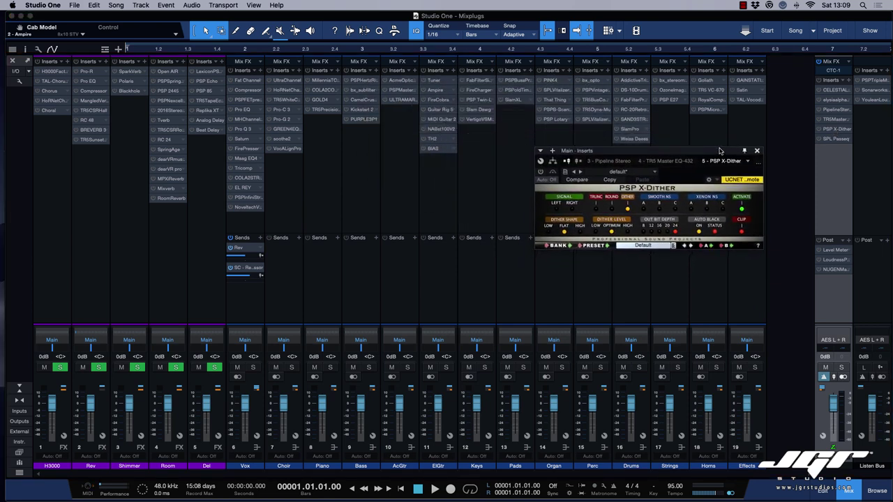
{"action": "left_click", "coordinate": [758, 152]}
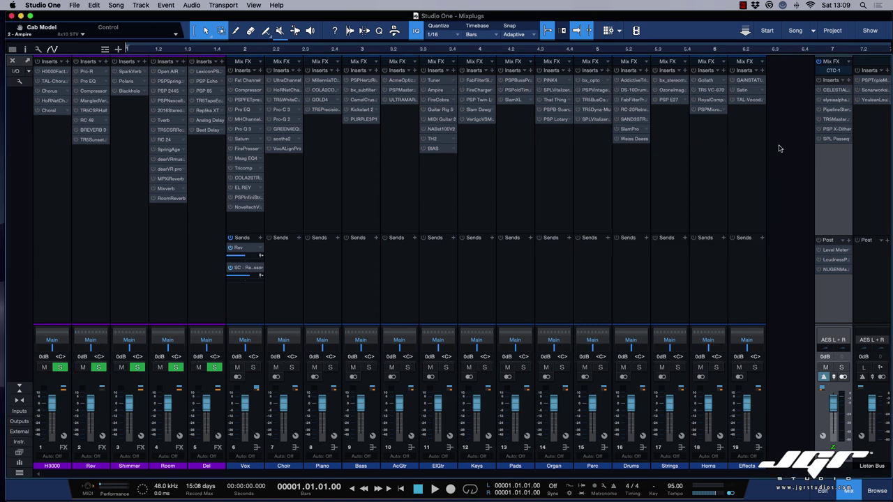
{"action": "double_click", "coordinate": [833, 142]}
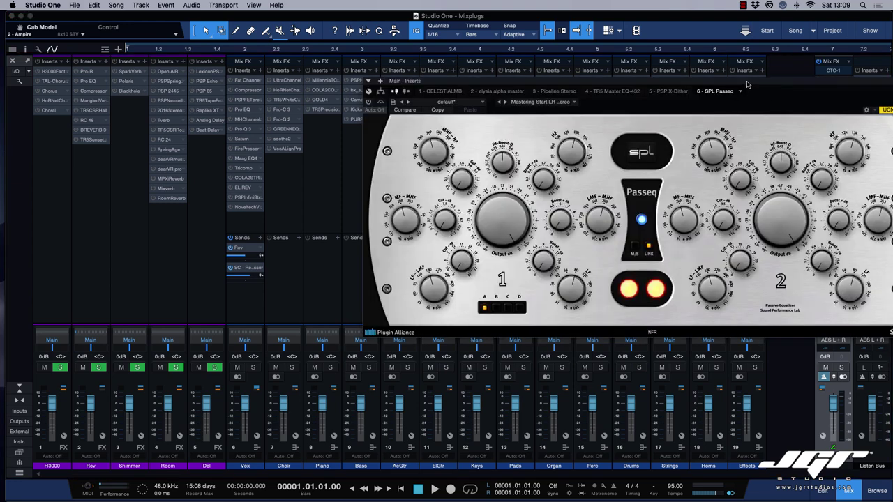
{"action": "left_click_drag", "start_coordinate": [751, 90], "coordinate": [624, 95]}
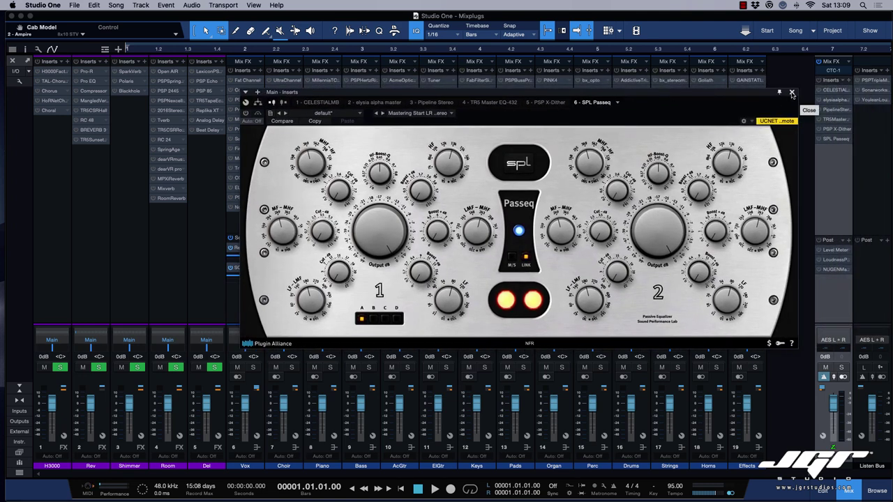
{"action": "left_click", "coordinate": [792, 94]}
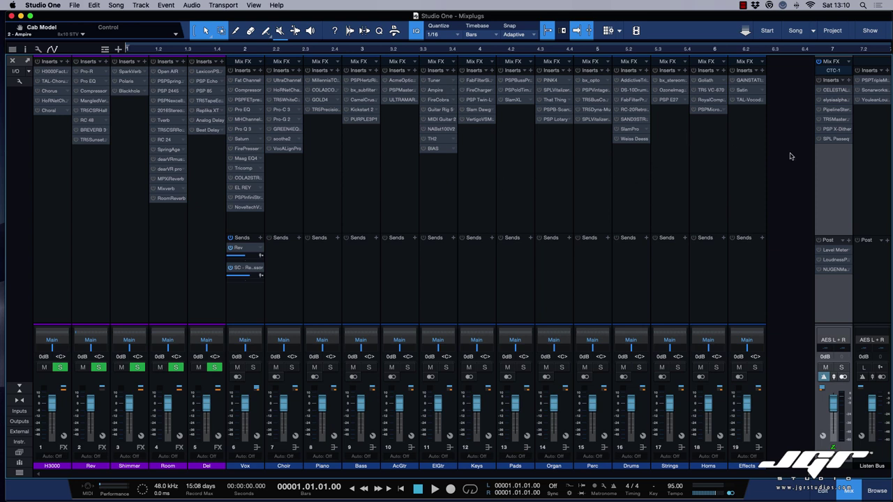
Examine the Main channel's post-fader Level Meter, Loudness Penalty and NUGEN MasterCheck plug-ins.
{"action": "left_click", "coordinate": [831, 250]}
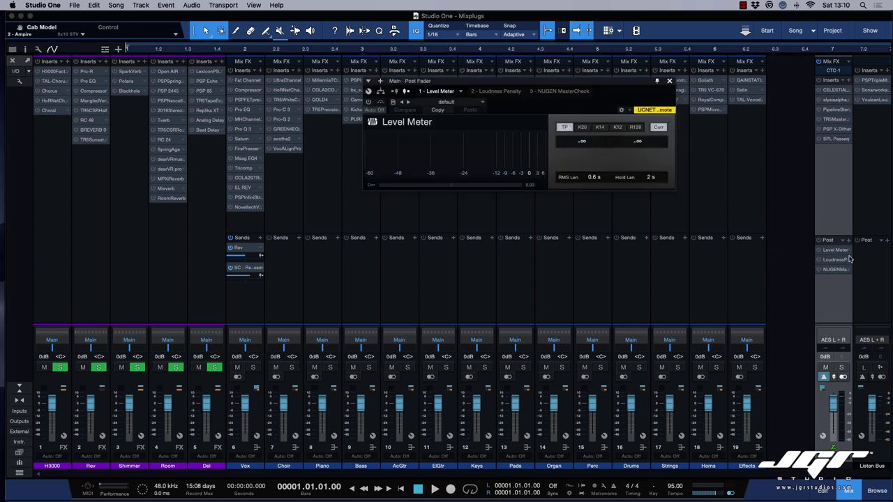
{"action": "left_click", "coordinate": [832, 260]}
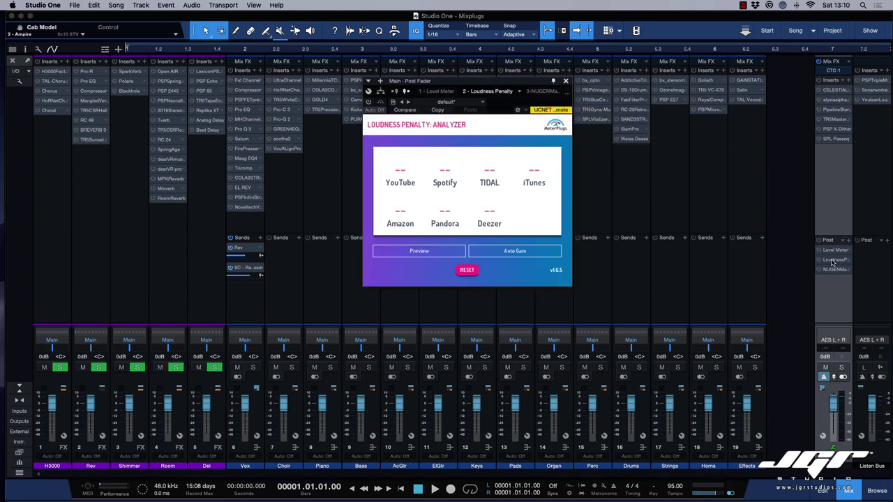
{"action": "left_click", "coordinate": [832, 270]}
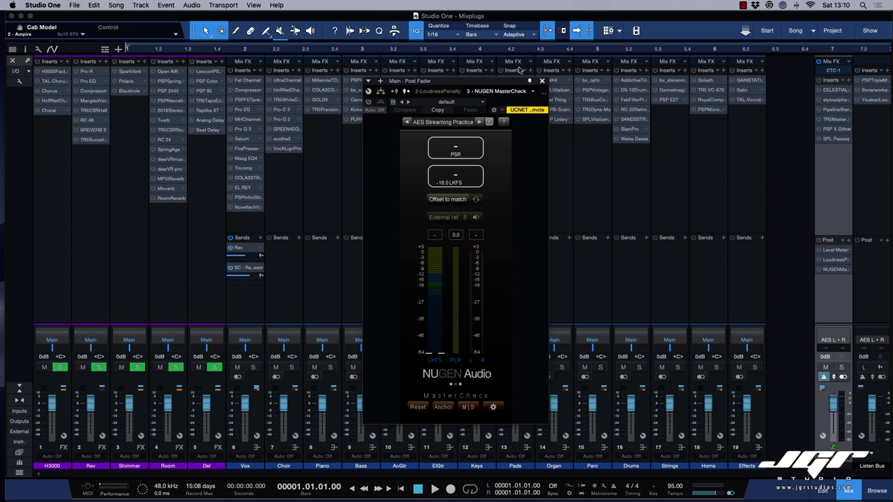
{"action": "left_click", "coordinate": [543, 82]}
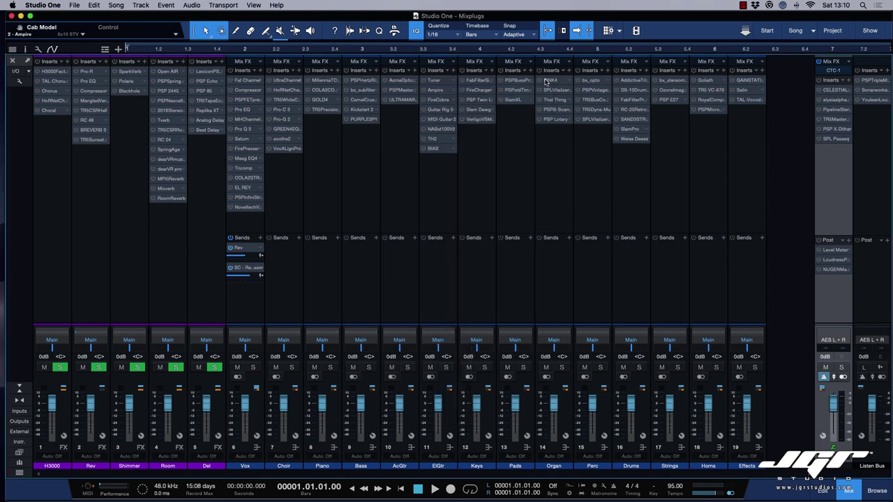
Examine the PSP TripleMeter, Sonarworks Reference 4 and Youlean Loudness Meter 2 inserts on the Listen Bus.
{"action": "left_click", "coordinate": [876, 82]}
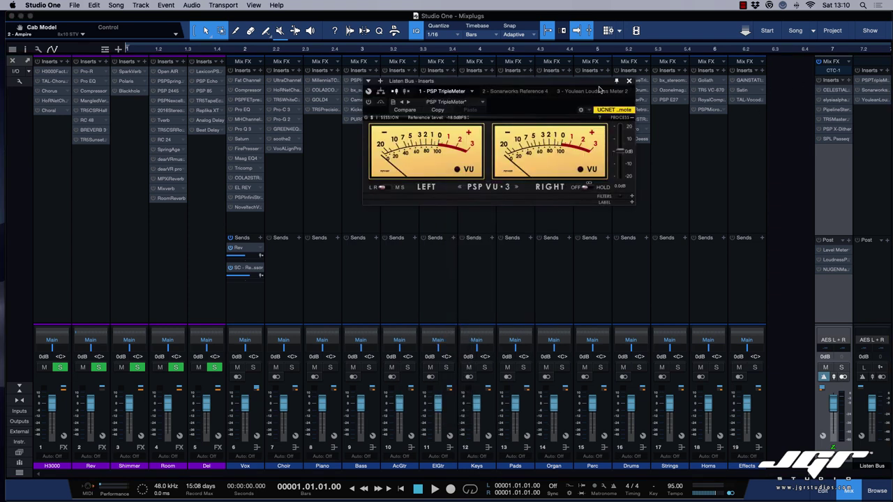
{"action": "left_click_drag", "start_coordinate": [583, 82], "coordinate": [579, 84]}
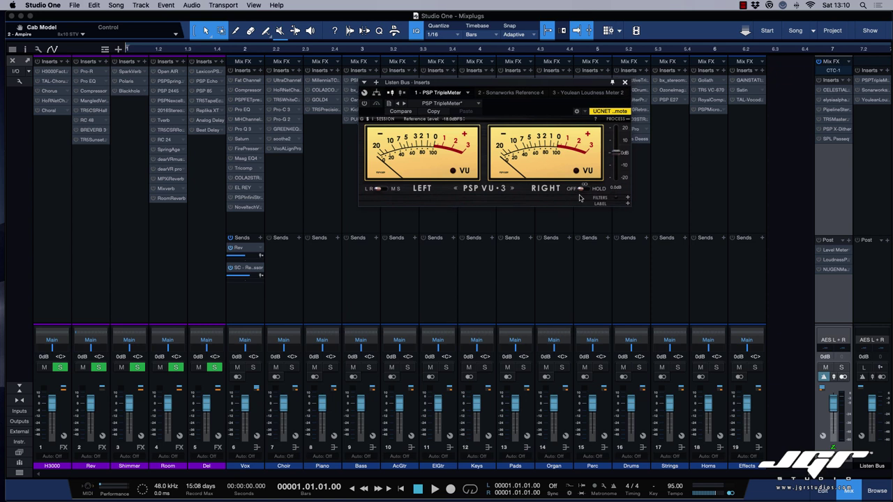
{"action": "left_click", "coordinate": [874, 91]}
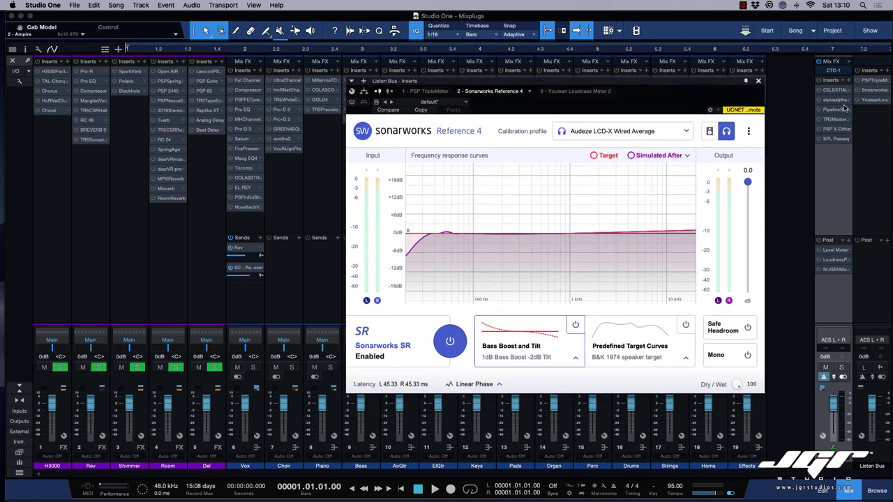
{"action": "left_click", "coordinate": [874, 100]}
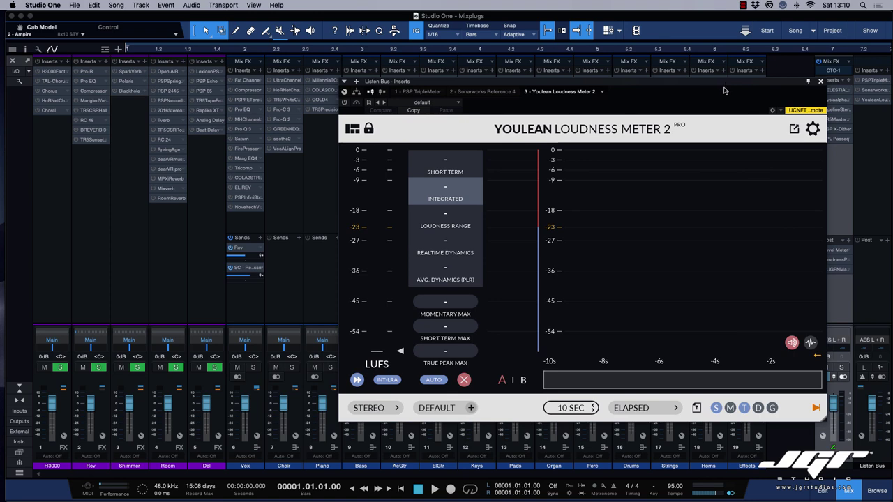
{"action": "left_click_drag", "start_coordinate": [669, 82], "coordinate": [640, 67]}
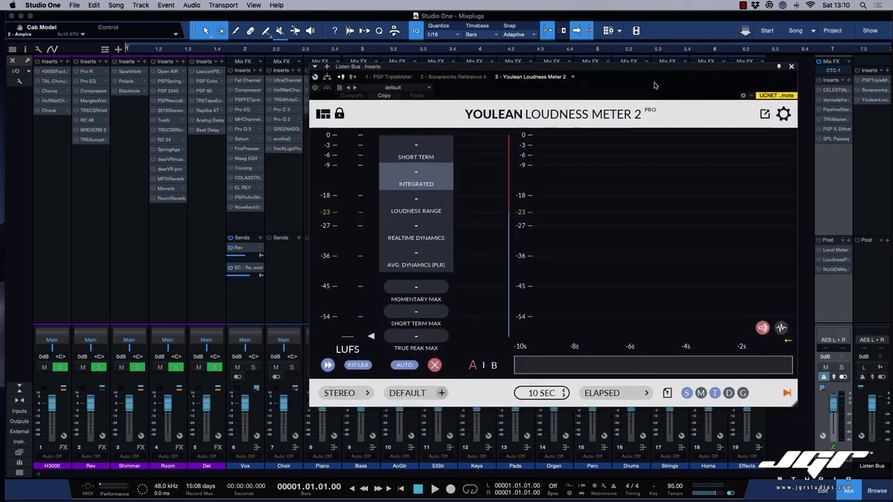
{"action": "left_click", "coordinate": [791, 68]}
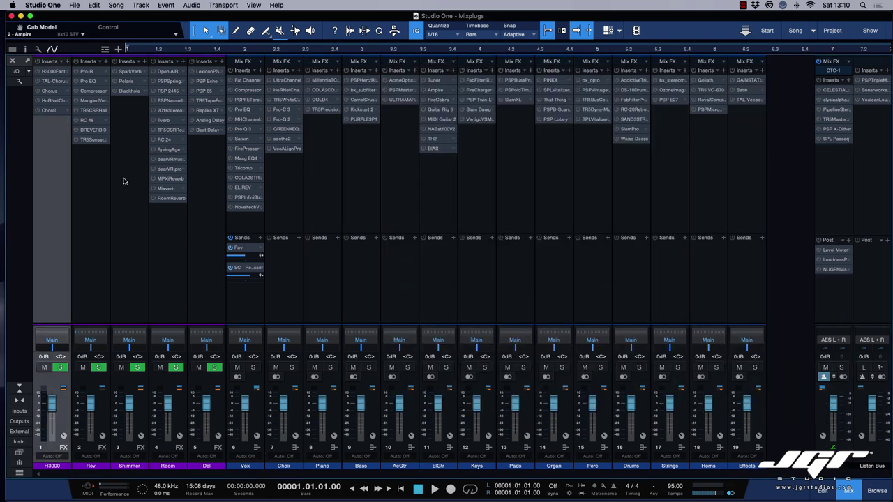
Point out the FX channels from H3000 to Del, and open the H3000 Factory insert on the H3000 channel.
{"action": "left_click", "coordinate": [166, 221]}
{"action": "left_click", "coordinate": [206, 201]}
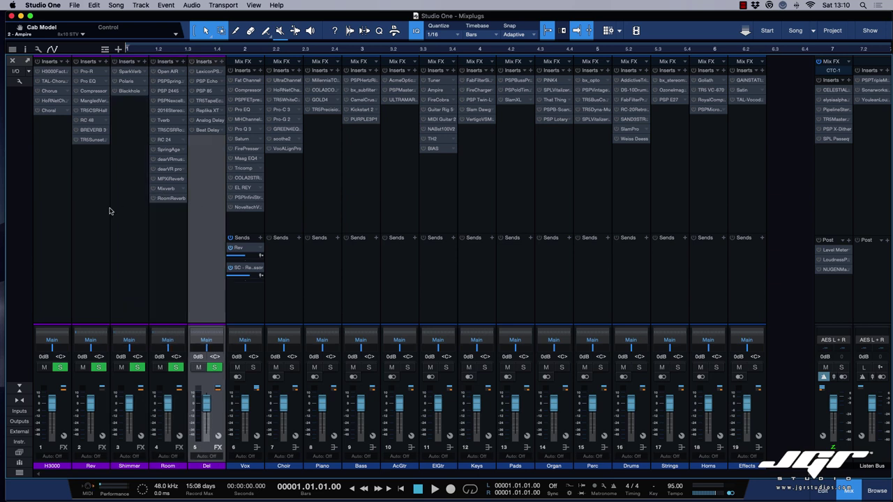
{"action": "left_click", "coordinate": [56, 208]}
{"action": "left_click", "coordinate": [210, 225]}
{"action": "left_click", "coordinate": [64, 212]}
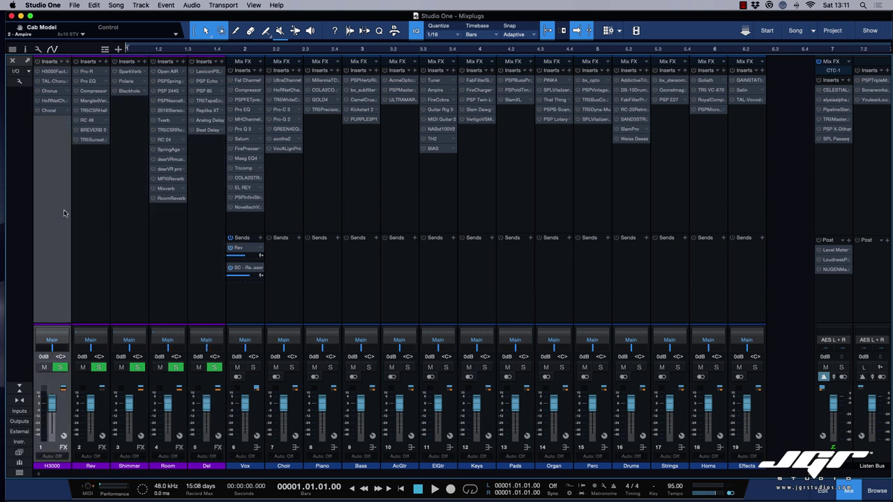
{"action": "double_click", "coordinate": [52, 73]}
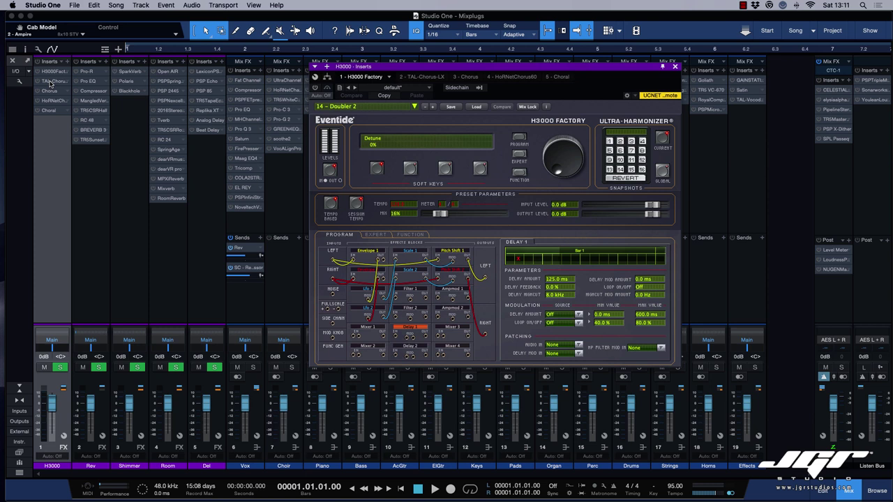
Examine the TAL-Chorus-LX, Chorus and HoRNetChorus60 inserts on the H3000 channel.
{"action": "double_click", "coordinate": [49, 82]}
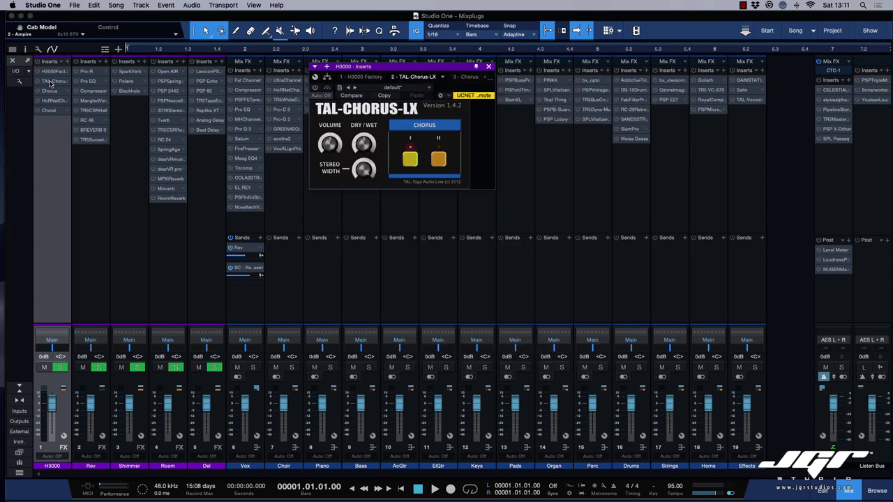
{"action": "double_click", "coordinate": [49, 91]}
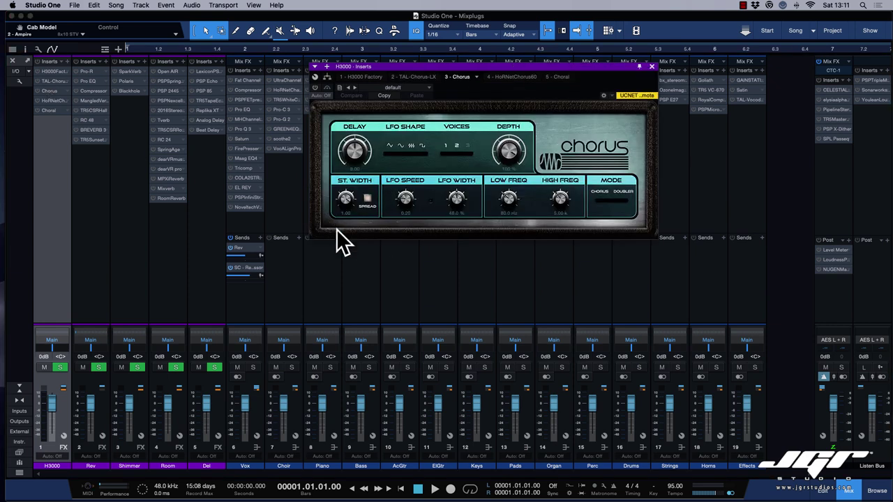
{"action": "double_click", "coordinate": [50, 101]}
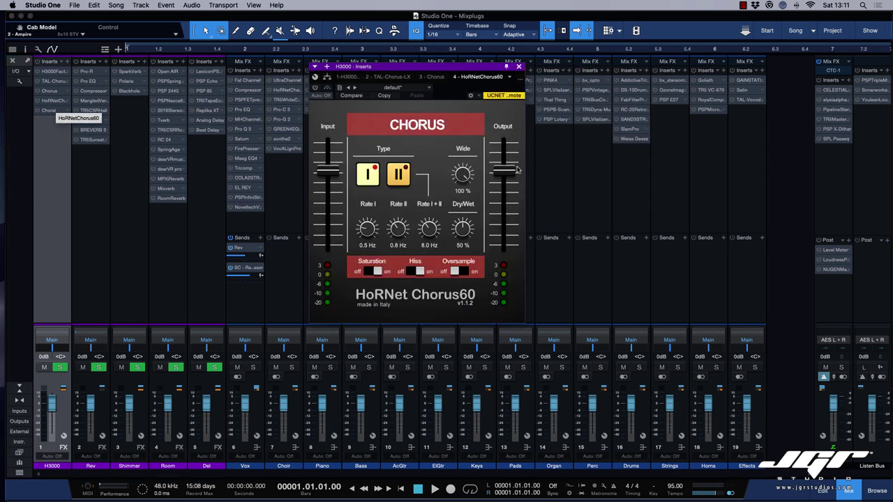
Examine the Choral insert on the H3000 channel and close its window.
{"action": "double_click", "coordinate": [51, 112]}
{"action": "left_click_drag", "start_coordinate": [437, 68], "coordinate": [451, 114]}
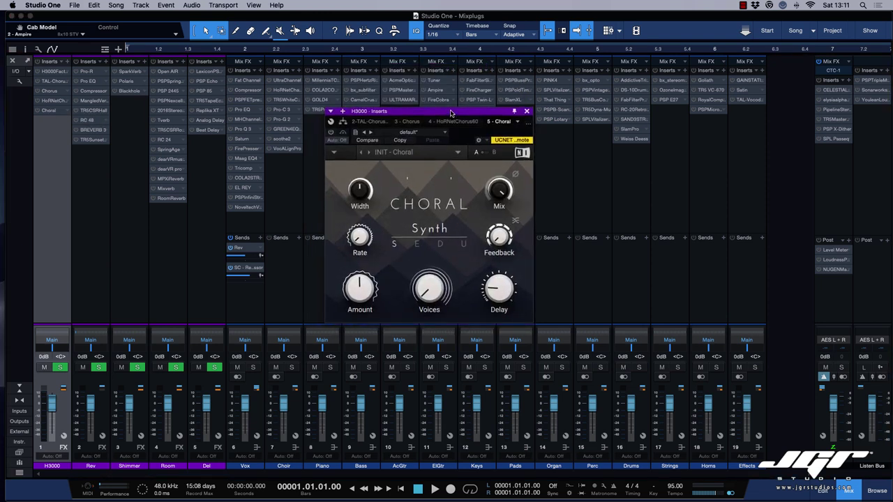
{"action": "left_click", "coordinate": [526, 111]}
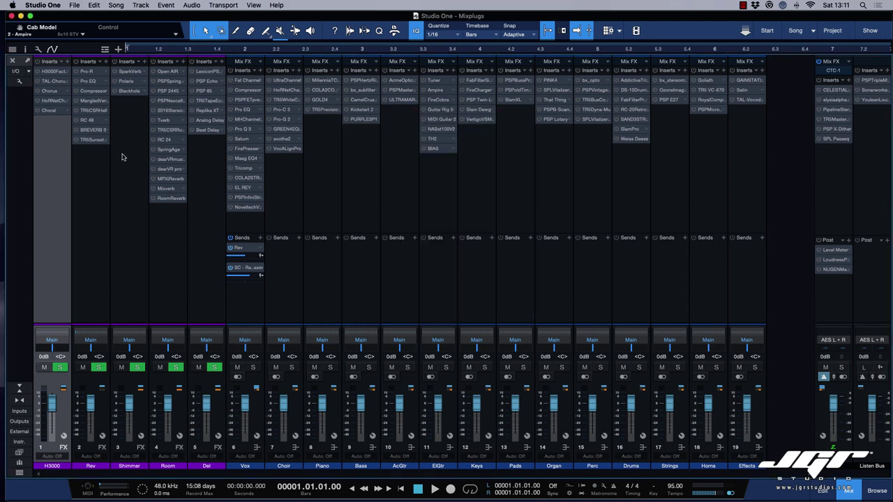
Examine the Pro-R, Pro EQ, Compressor and MangledVerb inserts on the Rev channel.
{"action": "left_click", "coordinate": [109, 160]}
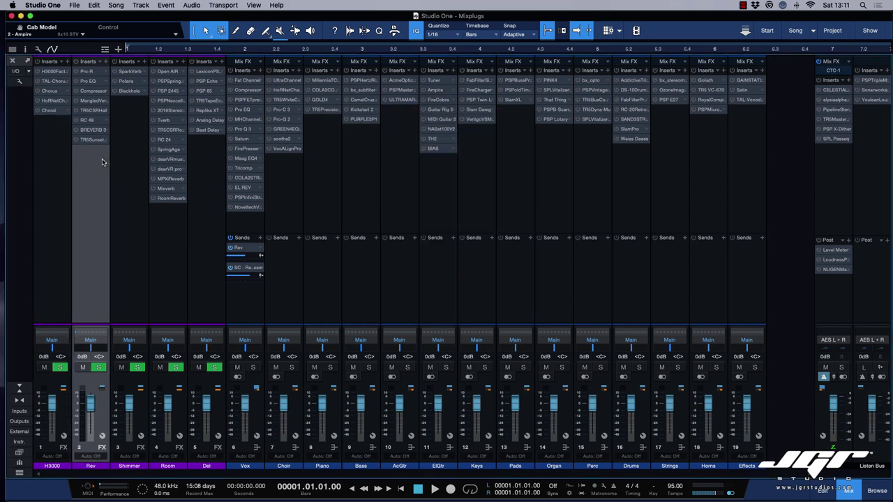
{"action": "double_click", "coordinate": [87, 73]}
{"action": "left_click_drag", "start_coordinate": [485, 110], "coordinate": [452, 84]}
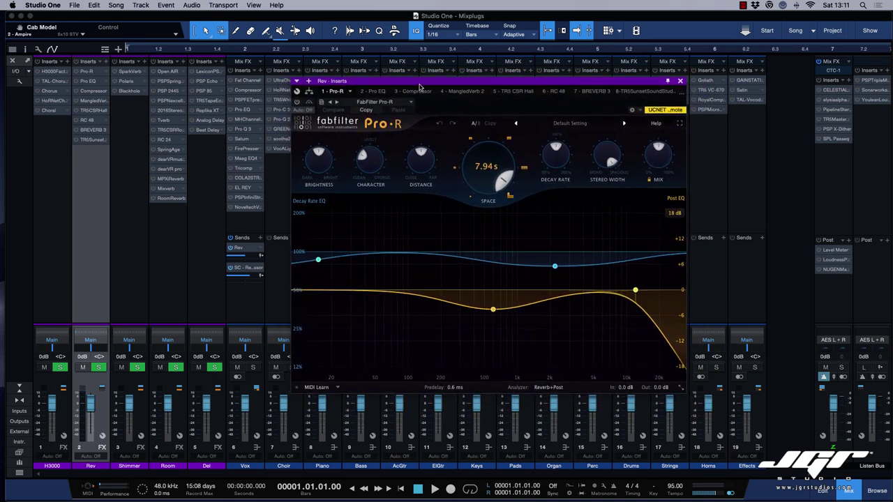
{"action": "double_click", "coordinate": [88, 81]}
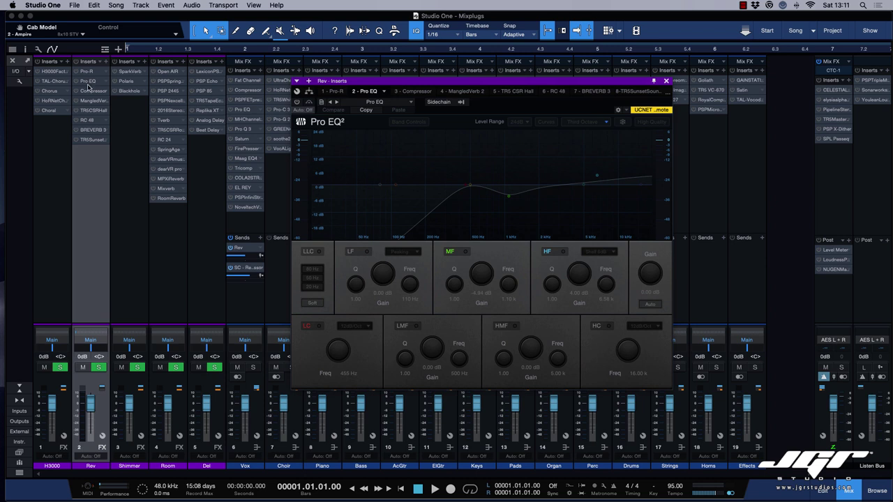
{"action": "double_click", "coordinate": [88, 91]}
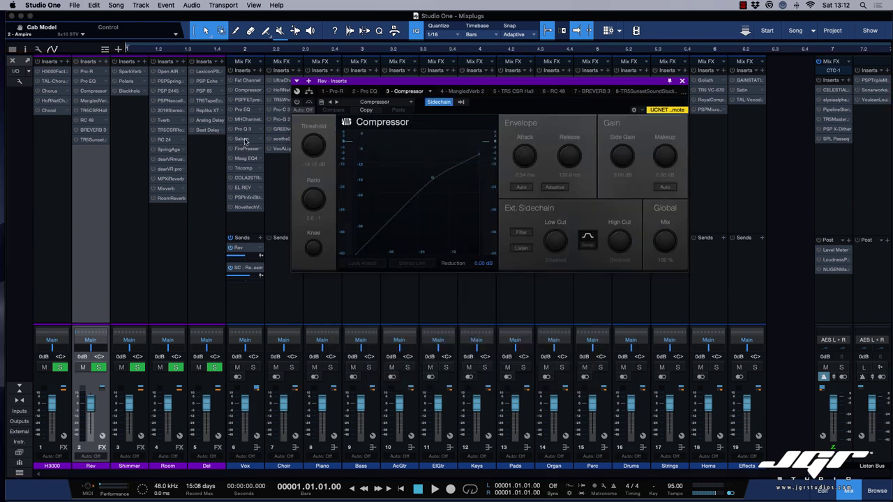
{"action": "double_click", "coordinate": [91, 102]}
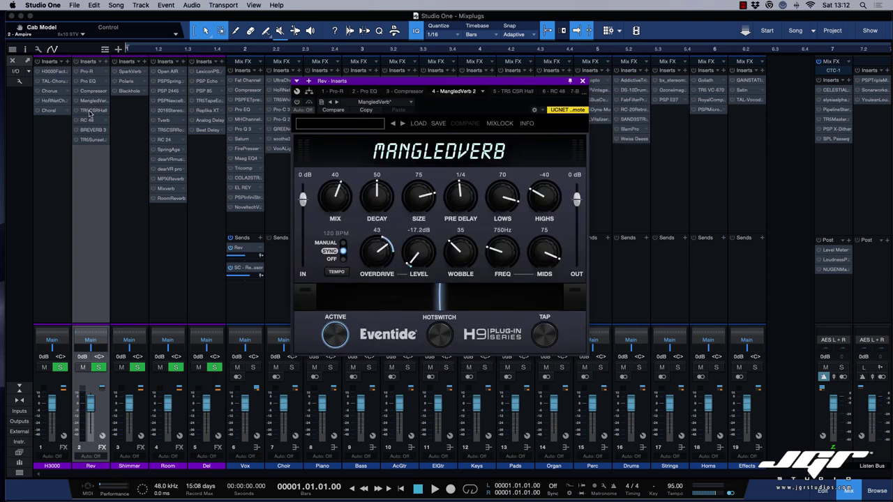
Examine the Rev channel's TR5 CSR Hall, RC 48, BREVERB and TR5 Sunset Sound Studio Reverb inserts, and close the plug-in window.
{"action": "double_click", "coordinate": [90, 112]}
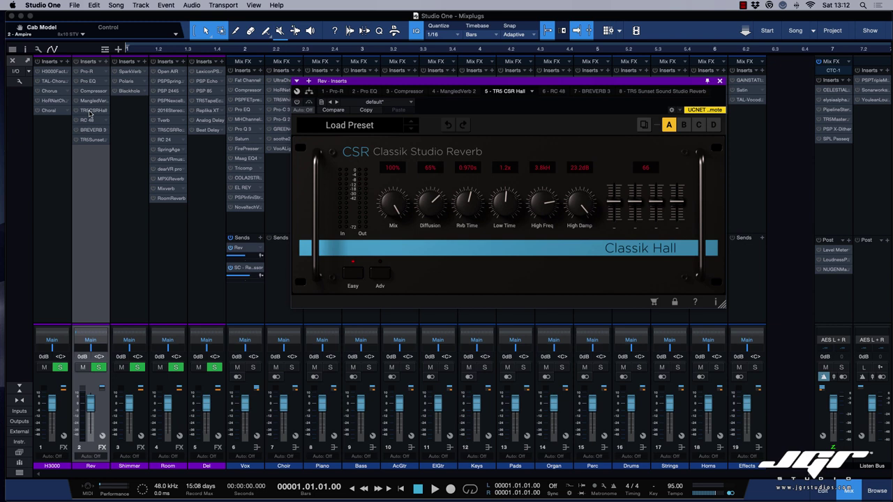
{"action": "left_click", "coordinate": [88, 121]}
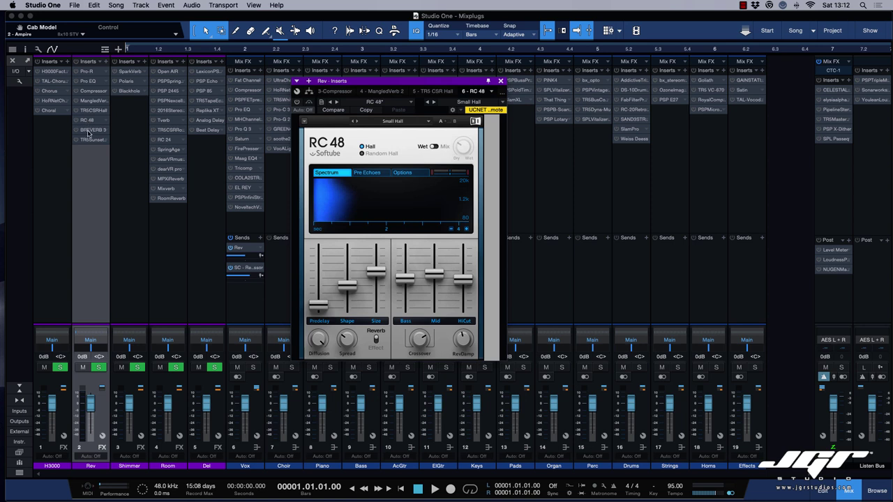
{"action": "left_click", "coordinate": [88, 130]}
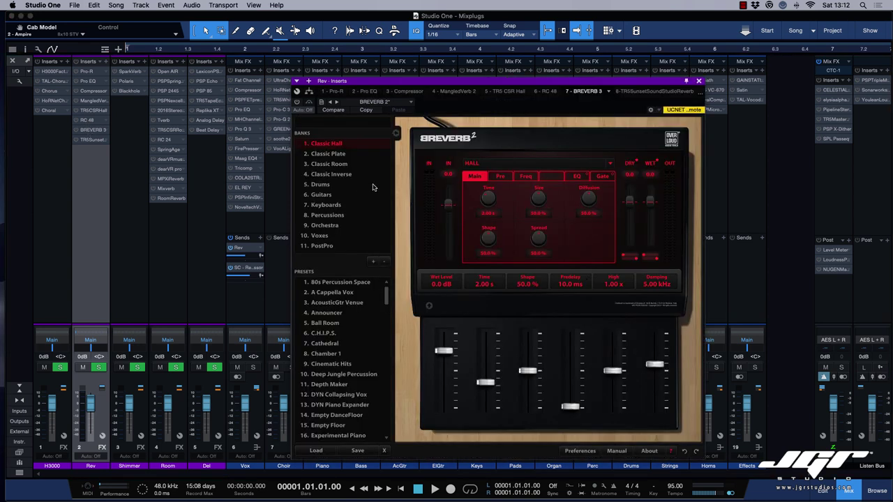
{"action": "left_click_drag", "start_coordinate": [389, 82], "coordinate": [371, 82]}
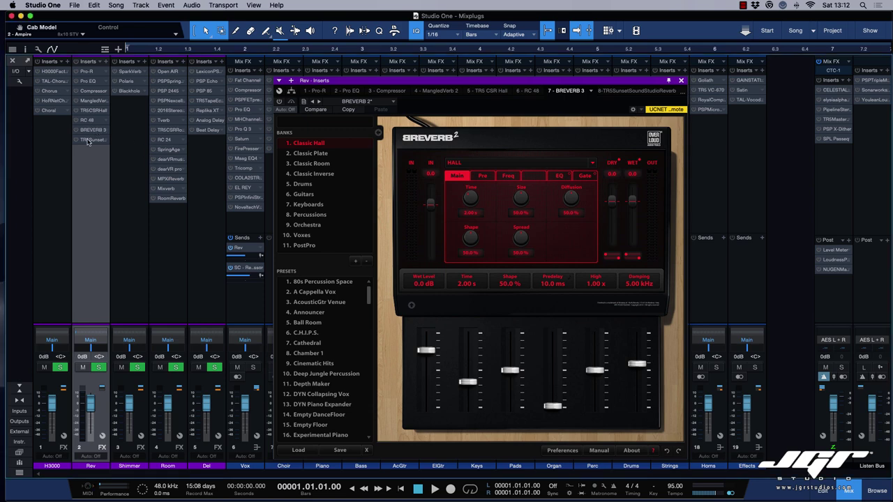
{"action": "left_click", "coordinate": [91, 140]}
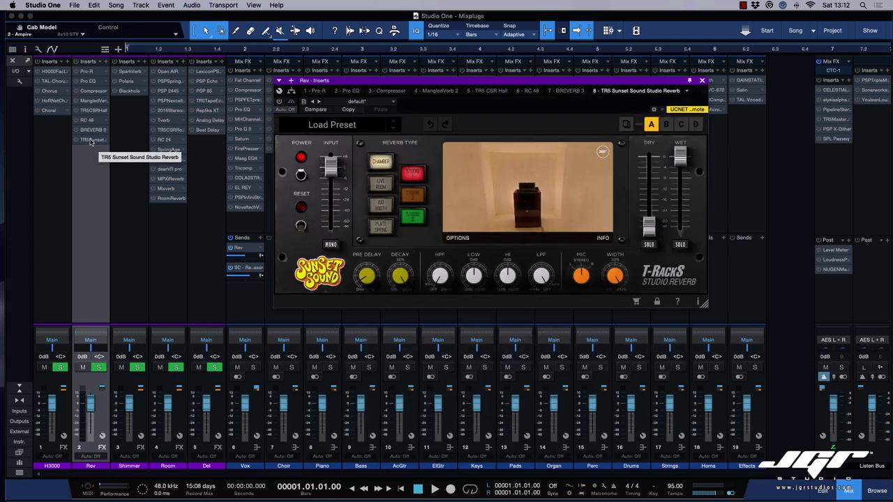
{"action": "mouse_move", "coordinate": [531, 197]}
{"action": "left_mouse_down"}
{"action": "mouse_move", "coordinate": [466, 196]}
{"action": "mouse_move", "coordinate": [566, 176]}
{"action": "mouse_move", "coordinate": [547, 194]}
{"action": "left_mouse_up"}
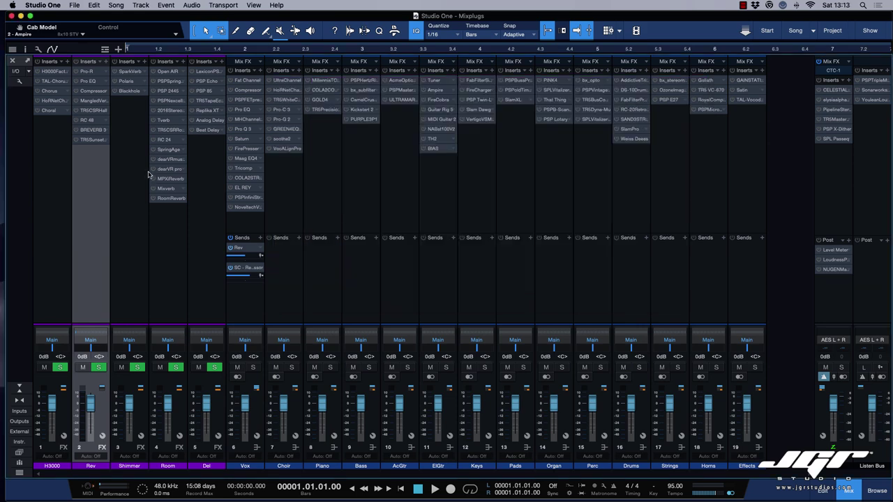
Examine the SparkVerb, Polaris and Blackhole inserts on the Shimmer channel.
{"action": "left_click", "coordinate": [138, 159]}
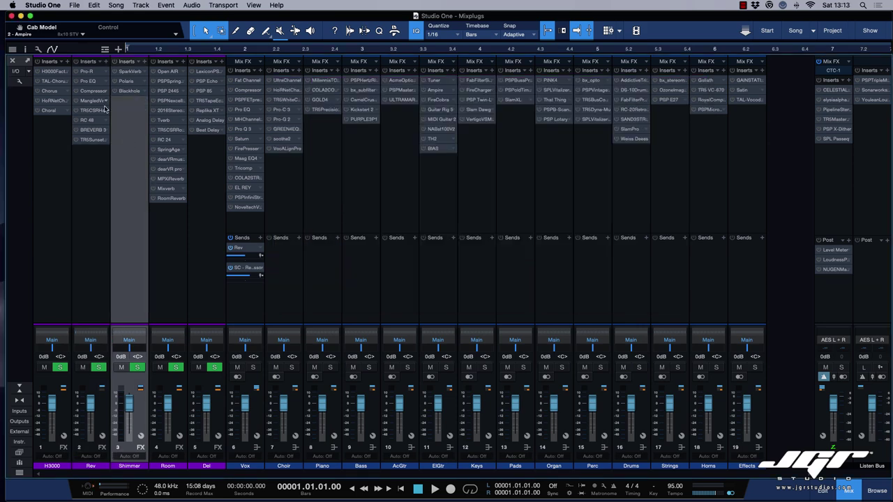
{"action": "left_click", "coordinate": [128, 72]}
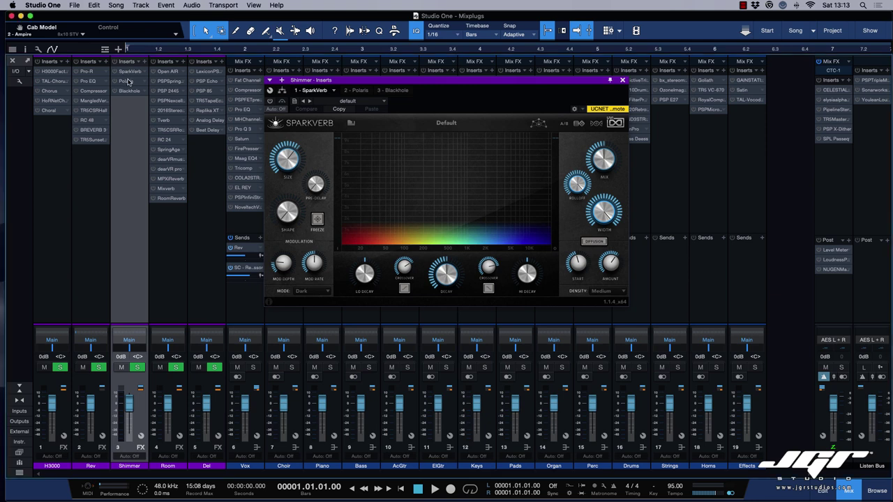
{"action": "left_click", "coordinate": [128, 82]}
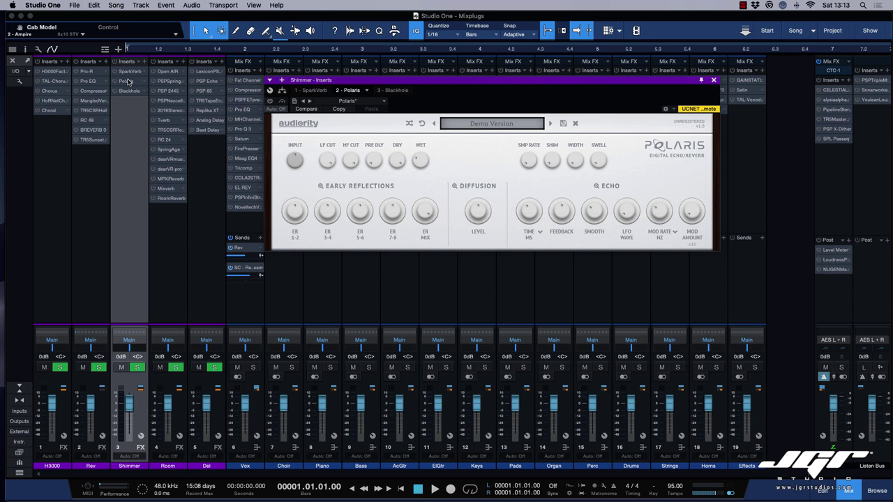
{"action": "left_click", "coordinate": [130, 91]}
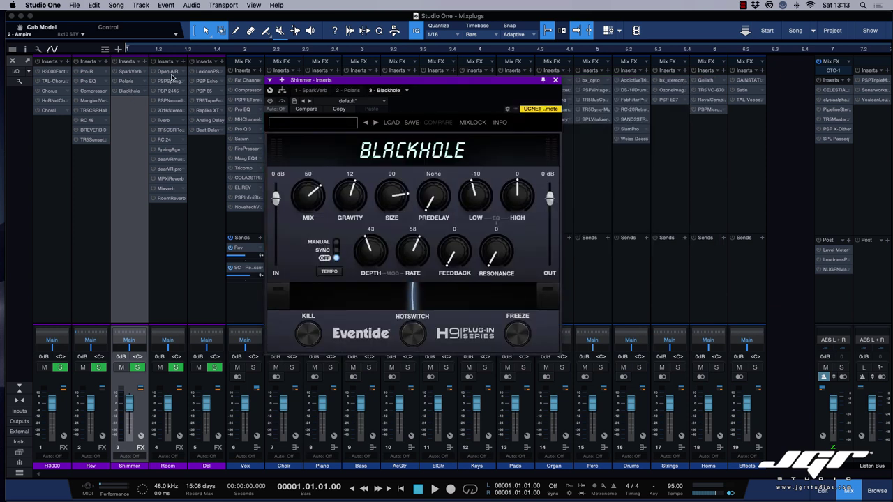
Open the Open AIR insert on the Room channel and look through its preset folders without loading one.
{"action": "left_click", "coordinate": [175, 228]}
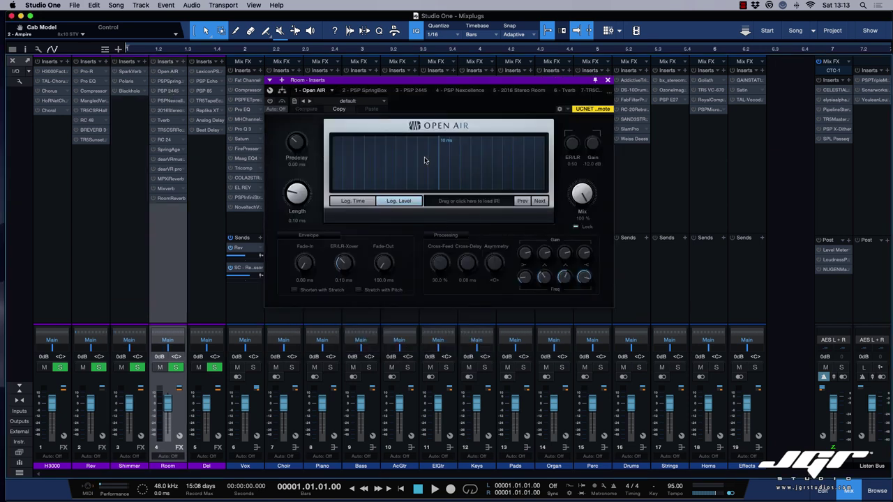
{"action": "left_click", "coordinate": [385, 102]}
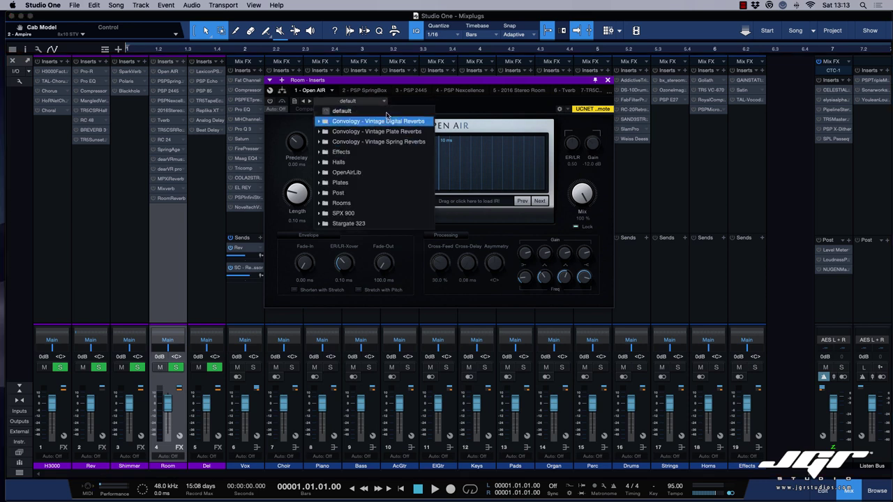
{"action": "left_click", "coordinate": [458, 107]}
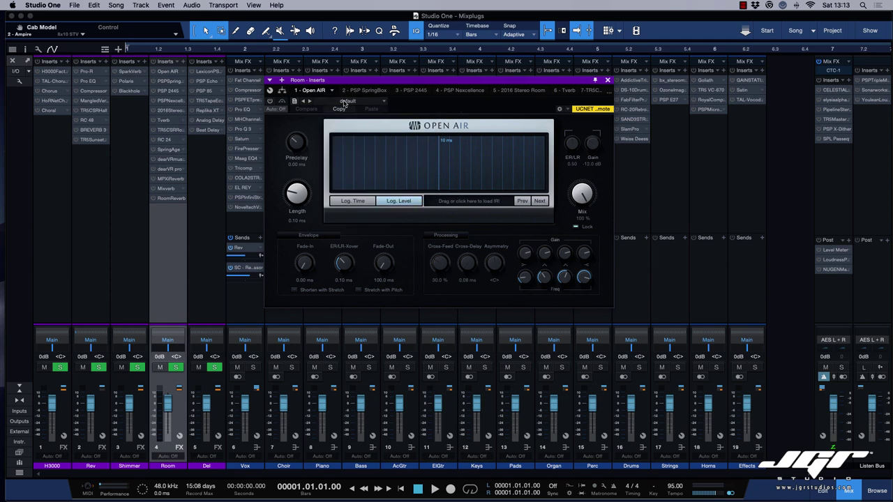
Examine the PSP SpringBox, PSP 2445, PSP Nexcellence and 2016 Stereo Room inserts on the Room channel.
{"action": "left_click", "coordinate": [168, 81]}
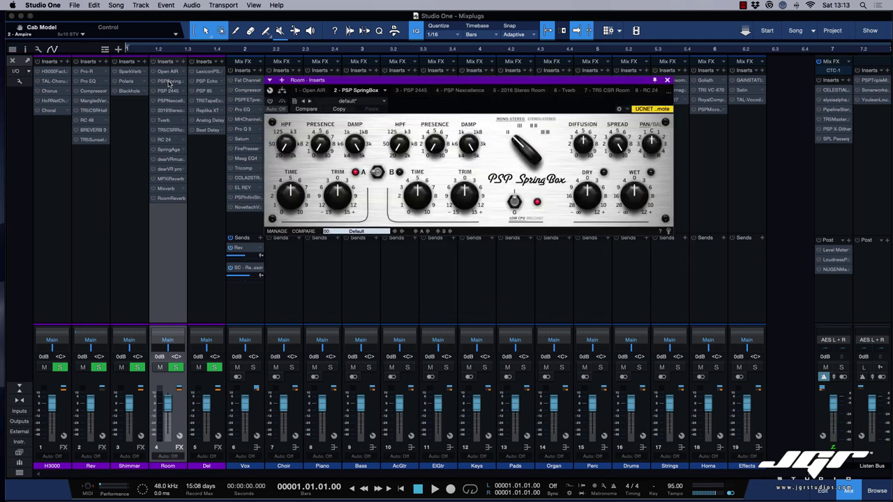
{"action": "left_click", "coordinate": [168, 91]}
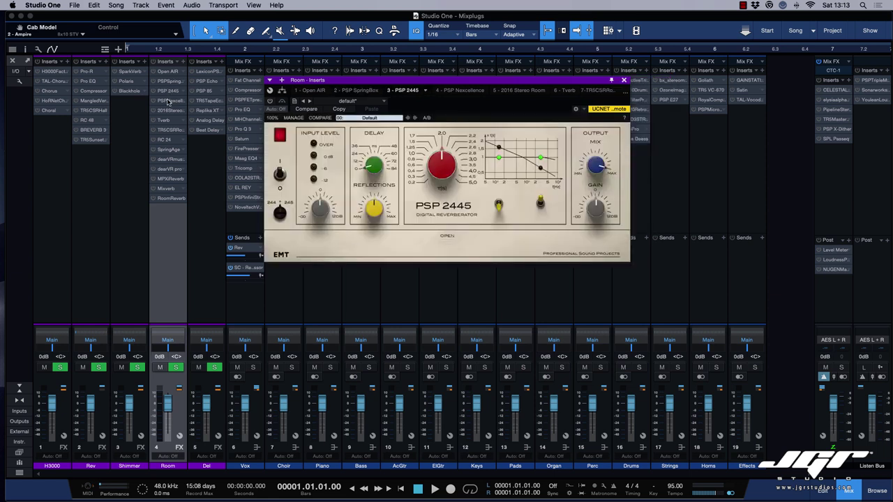
{"action": "left_click", "coordinate": [167, 101]}
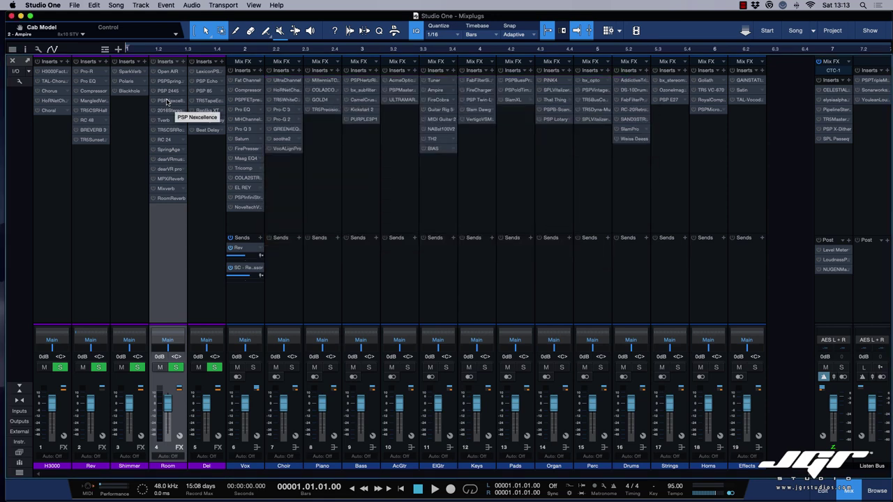
{"action": "left_click", "coordinate": [168, 101]}
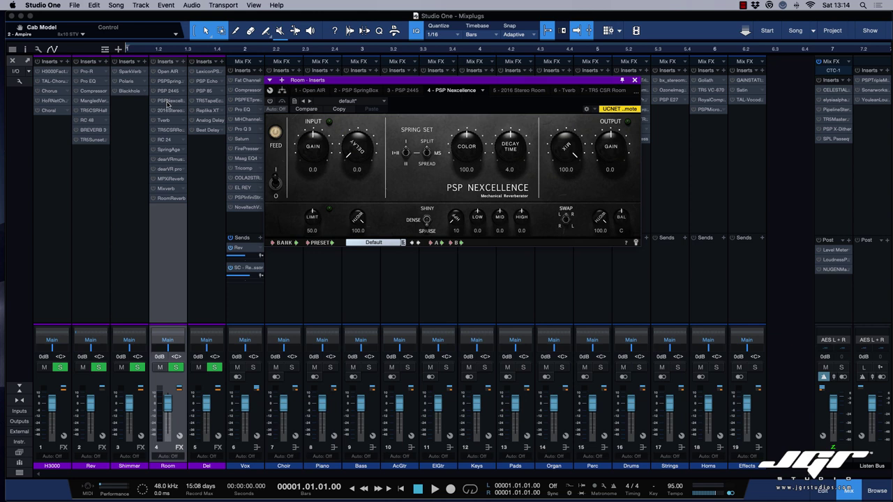
{"action": "left_click", "coordinate": [167, 111]}
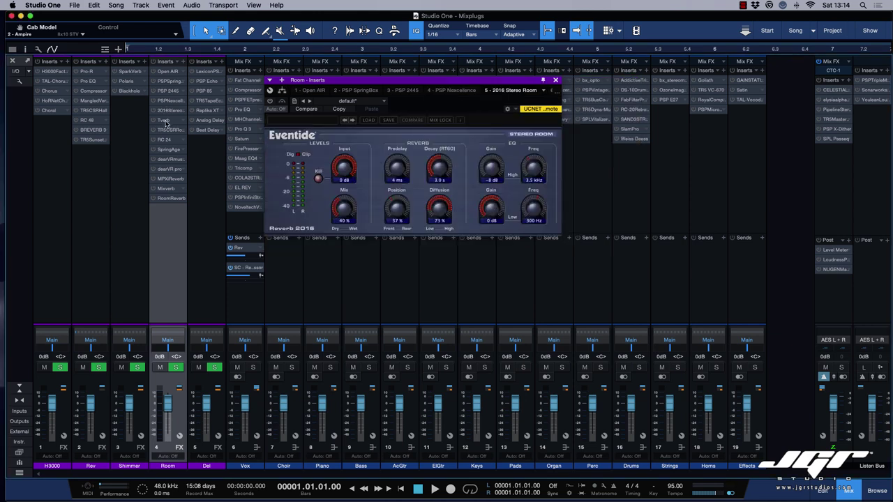
Examine the Tverb, TR5 CSR Room, RC 24 and SpringAge inserts on the Room channel.
{"action": "left_click", "coordinate": [165, 121]}
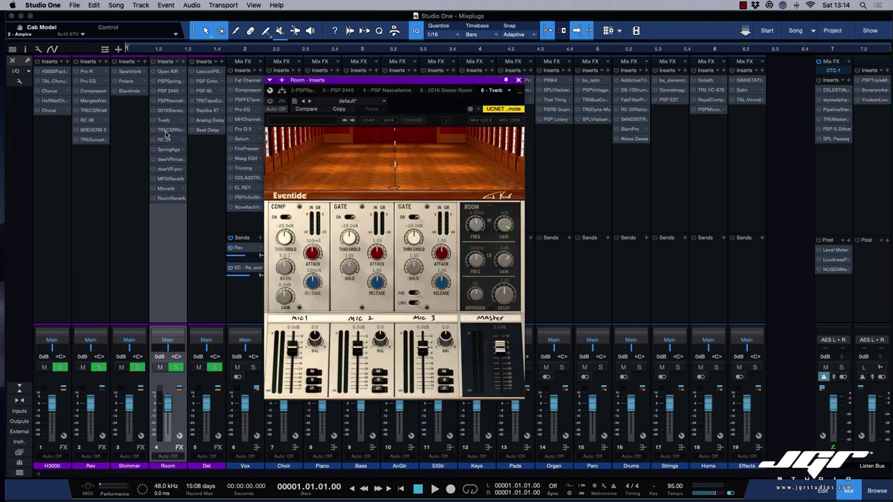
{"action": "left_click", "coordinate": [165, 130]}
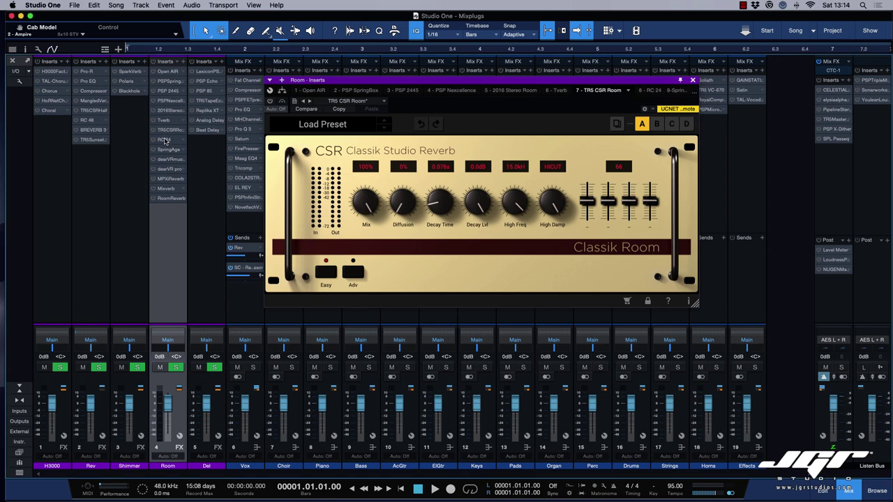
{"action": "left_click", "coordinate": [164, 141]}
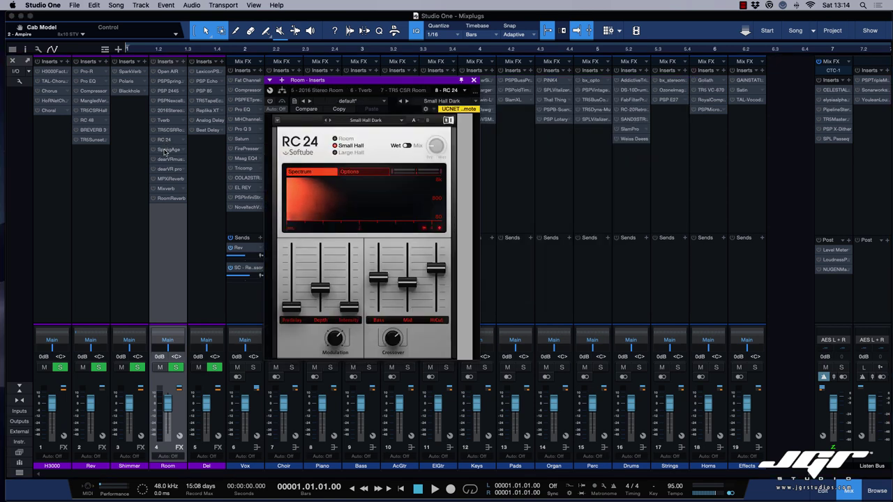
{"action": "left_click", "coordinate": [165, 151]}
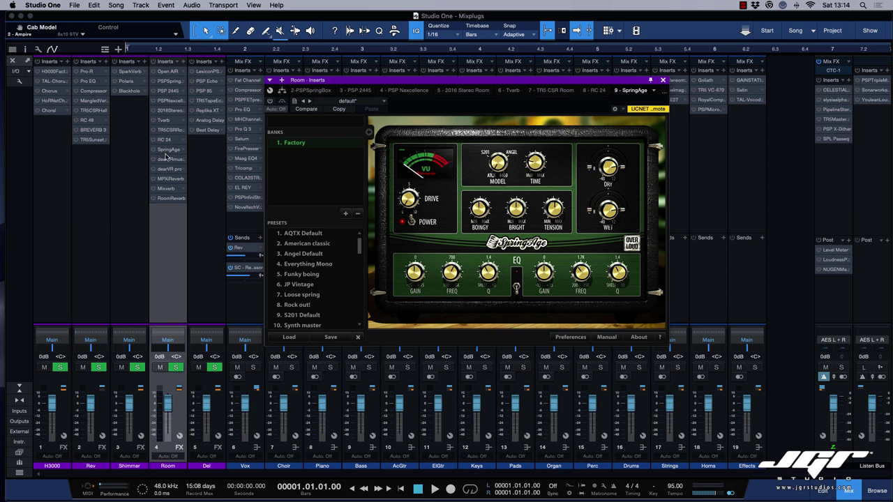
Examine the Room channel's dearVR music, dearVR pro, MPXiReverb, Mixverb and Room Reverb inserts, and close the plug-in window.
{"action": "left_click", "coordinate": [166, 160]}
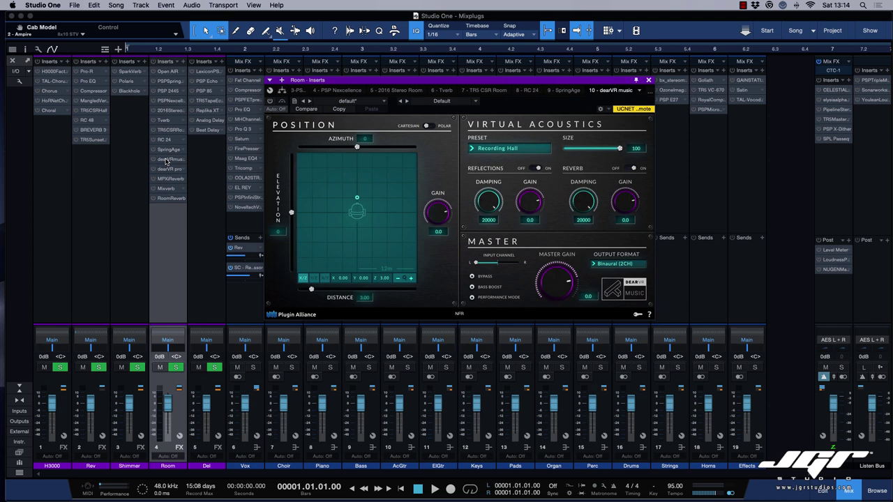
{"action": "left_click", "coordinate": [166, 169]}
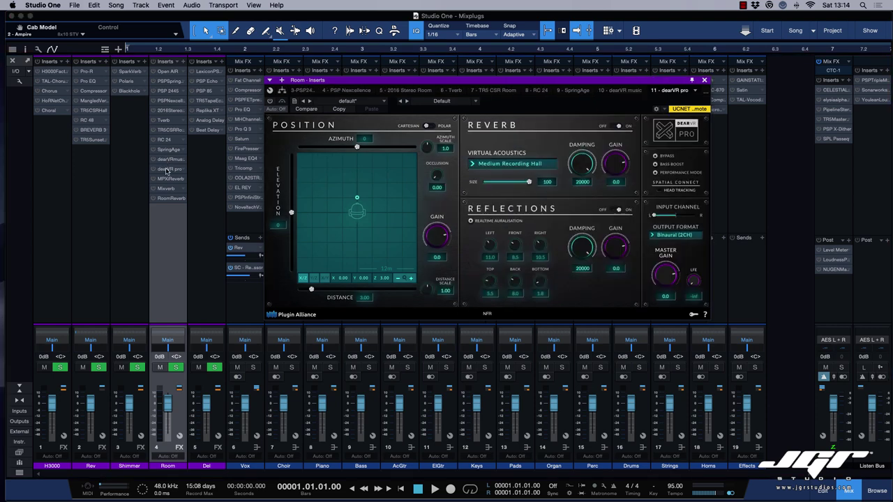
{"action": "left_click", "coordinate": [165, 180]}
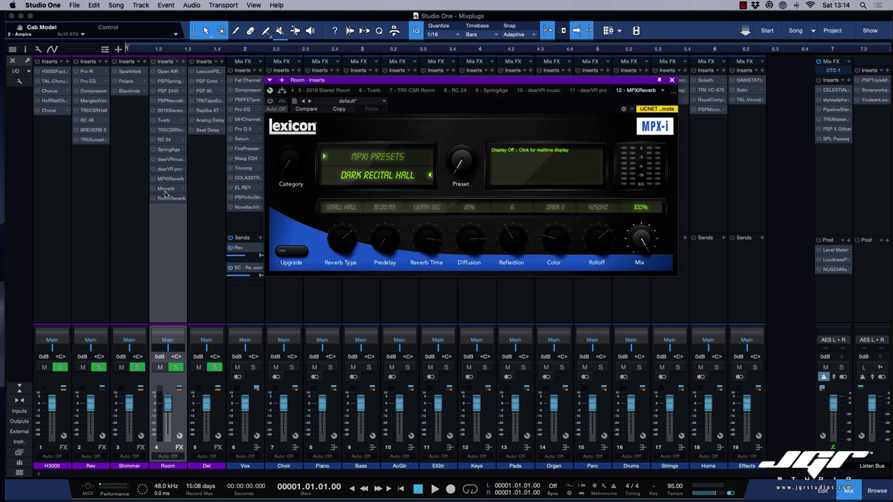
{"action": "left_click", "coordinate": [167, 190]}
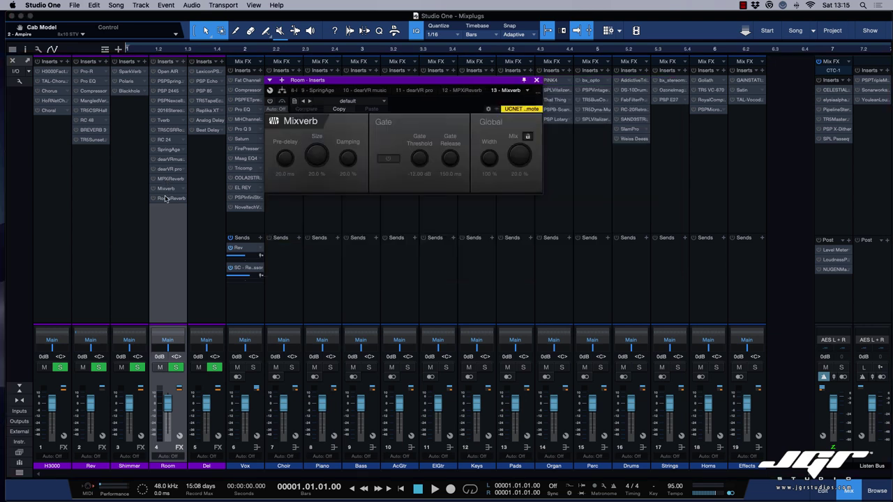
{"action": "left_click", "coordinate": [167, 198]}
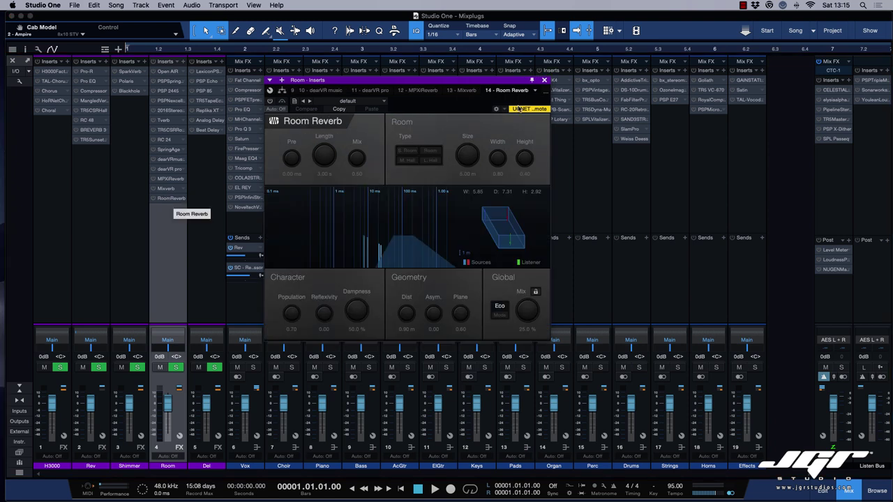
{"action": "left_click", "coordinate": [544, 80]}
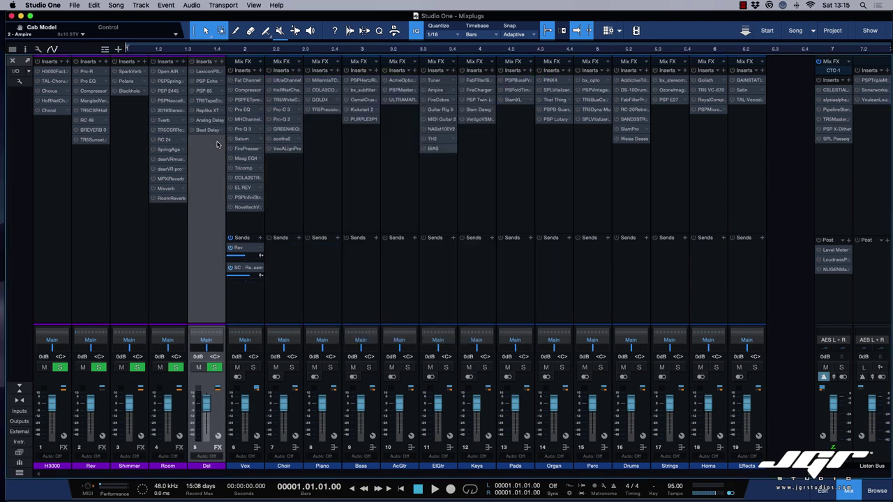
Examine the Lexicon PSP42, PSP 85 and PSP Echo inserts on the Del channel, trying PSP Echo's delay-time slider.
{"action": "left_click", "coordinate": [207, 73]}
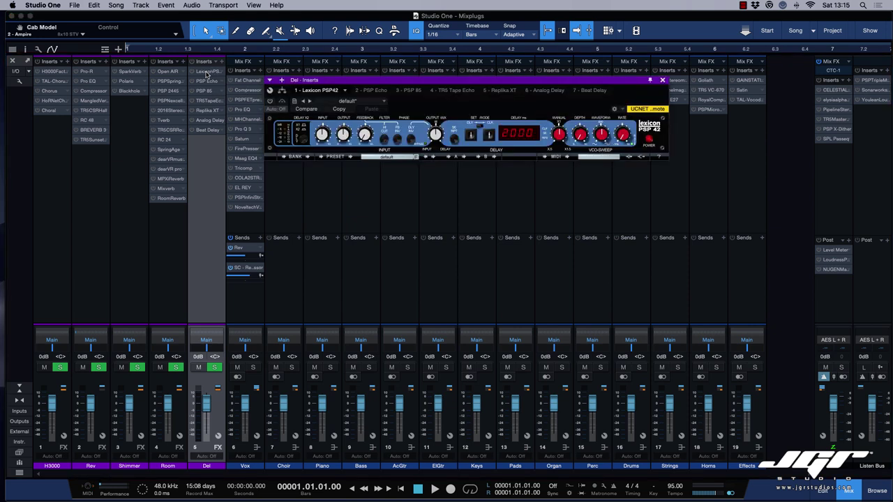
{"action": "left_click", "coordinate": [203, 90]}
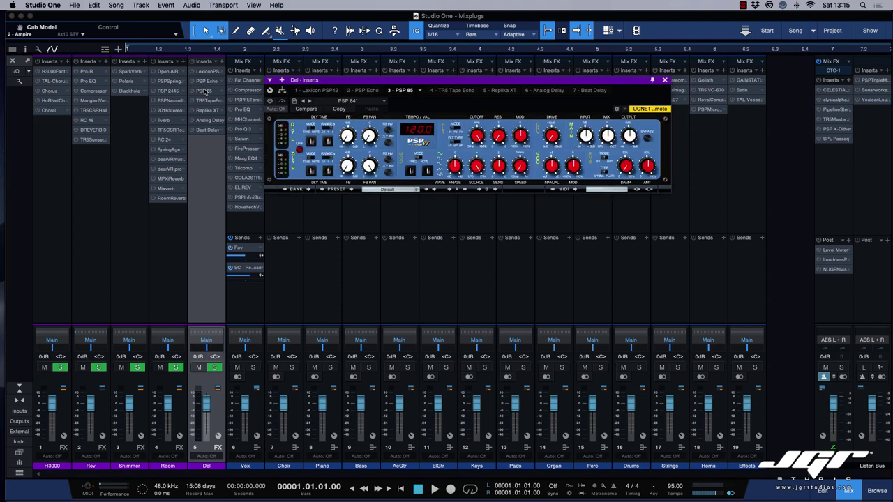
{"action": "left_click", "coordinate": [205, 82]}
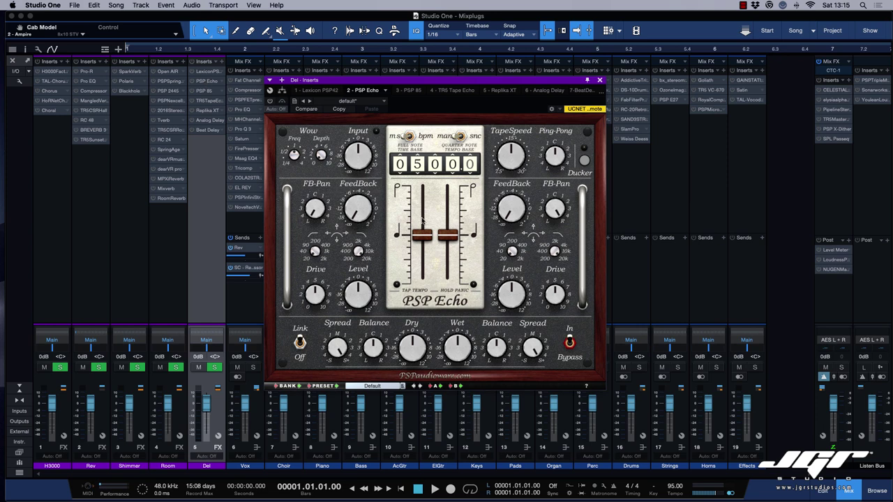
{"action": "mouse_move", "coordinate": [425, 235]}
{"action": "left_mouse_down"}
{"action": "mouse_move", "coordinate": [422, 194]}
{"action": "mouse_move", "coordinate": [424, 261]}
{"action": "mouse_move", "coordinate": [423, 220]}
{"action": "left_mouse_up"}
Examine the Del channel's TR5 Tape Echo, Replika XT, Analog Delay and Beat Delay inserts, and close the plug-in window.
{"action": "left_click", "coordinate": [204, 101]}
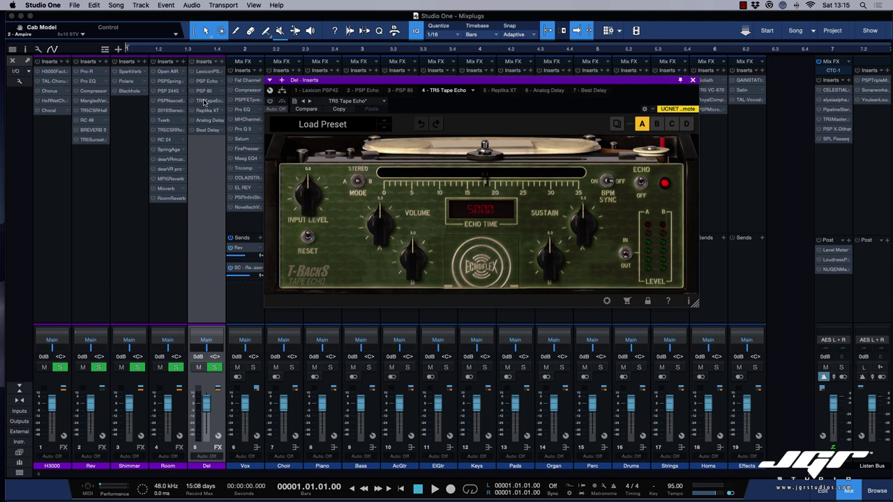
{"action": "left_click", "coordinate": [203, 111]}
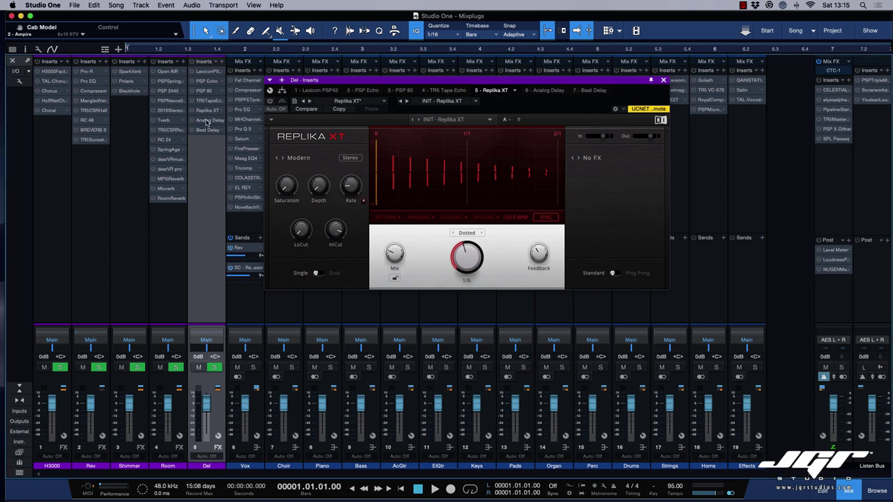
{"action": "left_click", "coordinate": [207, 122]}
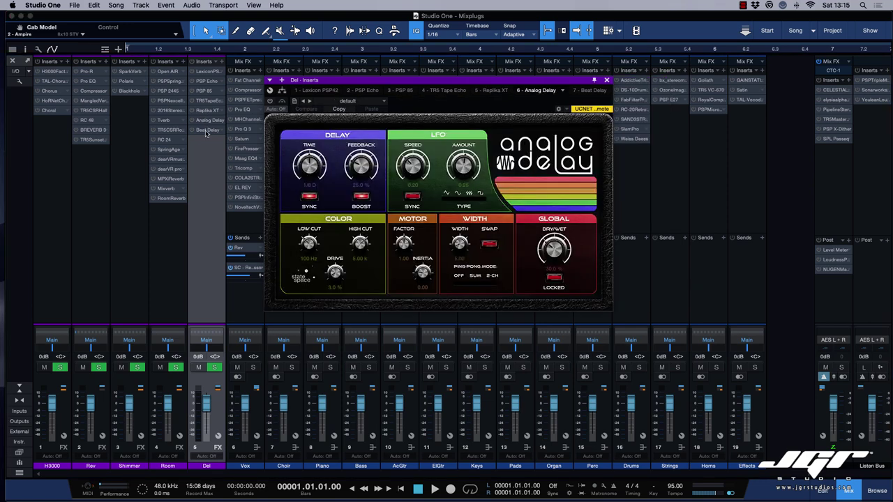
{"action": "left_click", "coordinate": [207, 130]}
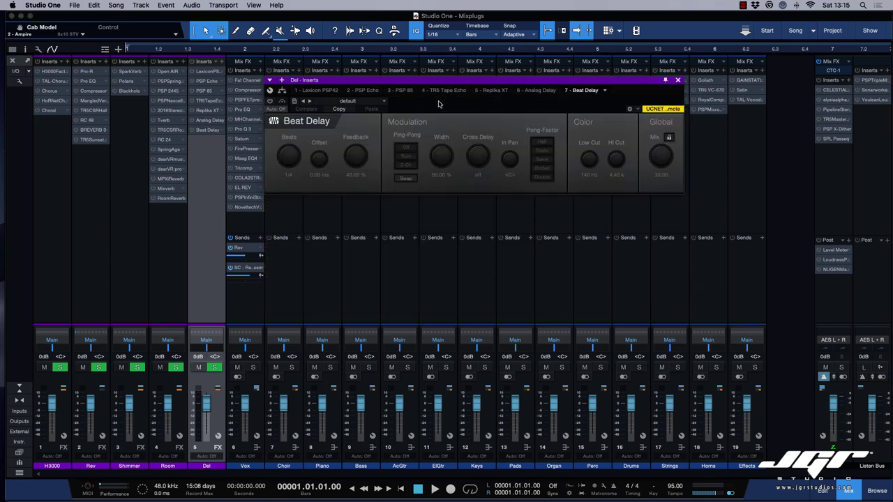
{"action": "left_click", "coordinate": [678, 80]}
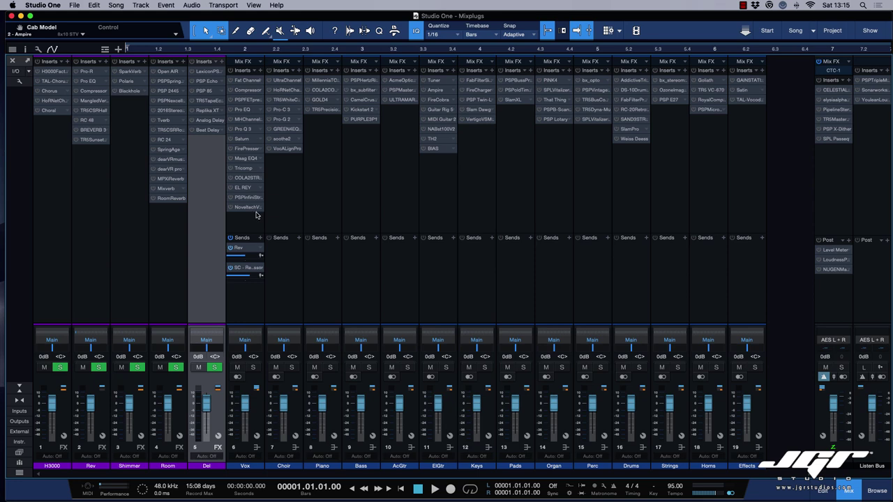
Enable Bus gain compensation in the Main output's CTC-1 Mix FX and close its window.
{"action": "left_click", "coordinate": [833, 71]}
{"action": "left_click_drag", "start_coordinate": [628, 84], "coordinate": [580, 124]}
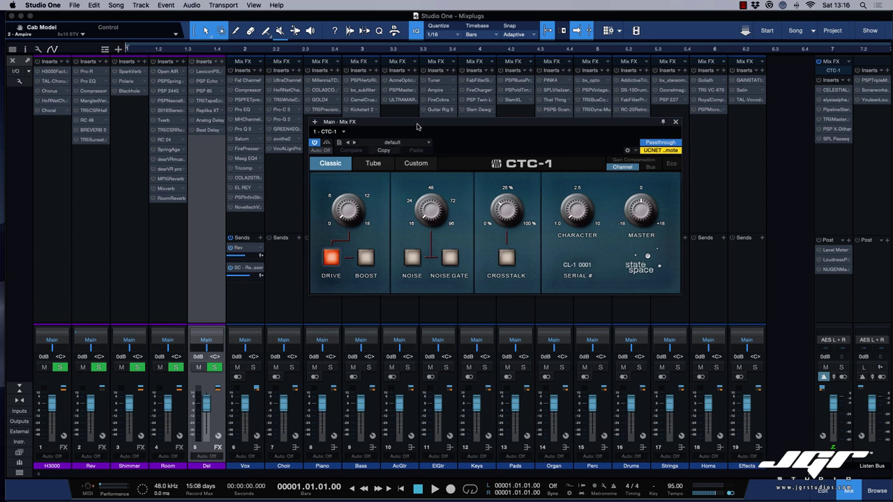
{"action": "left_click_drag", "start_coordinate": [418, 126], "coordinate": [457, 125]}
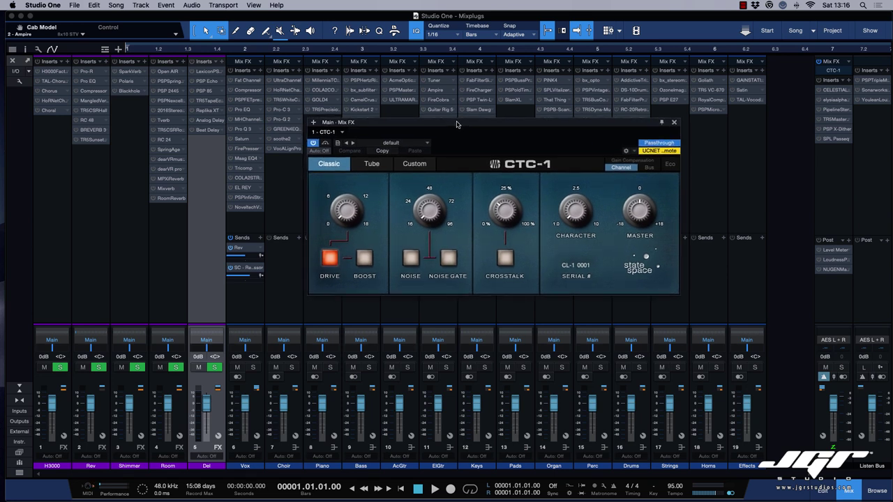
{"action": "left_click", "coordinate": [650, 168]}
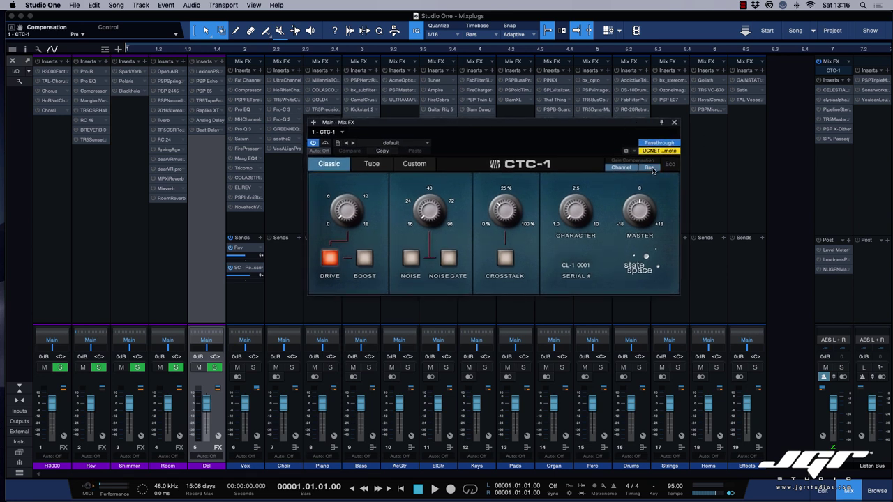
{"action": "left_click", "coordinate": [674, 122]}
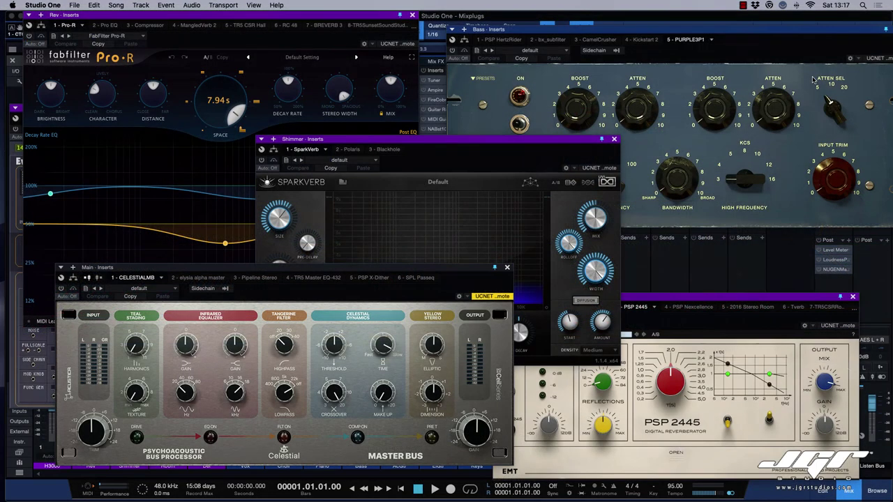
{"action": "left_click", "coordinate": [744, 6]}
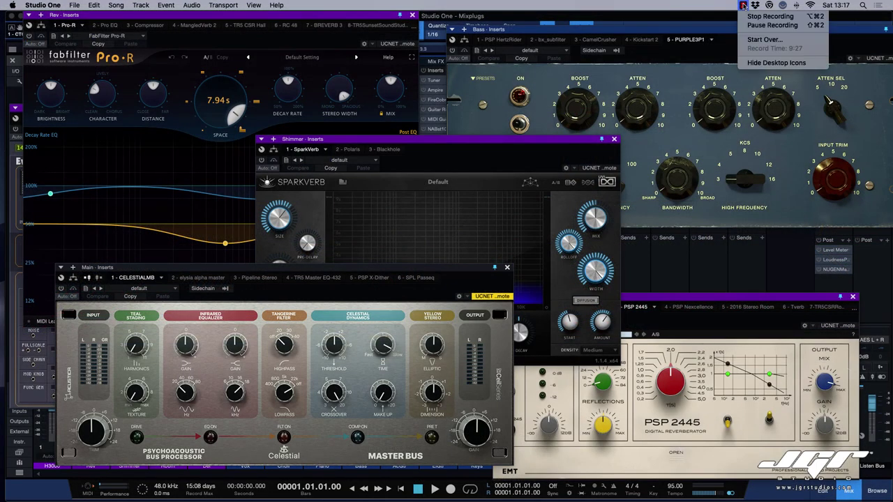
{"action": "left_click", "coordinate": [755, 18]}
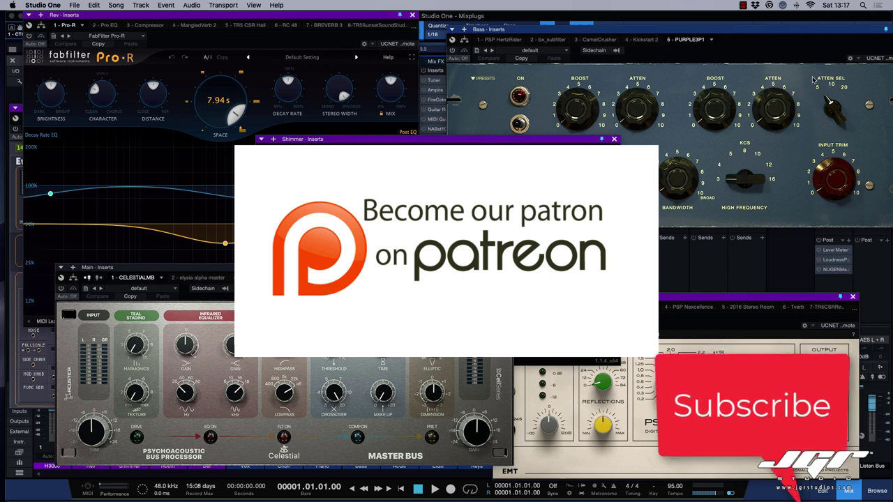
{"action": "left_click", "coordinate": [743, 7]}
{"action": "left_click", "coordinate": [747, 18]}
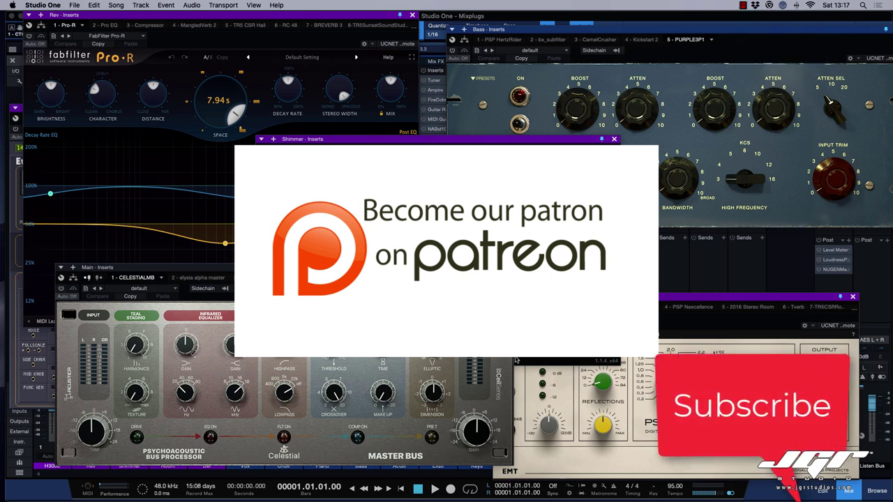